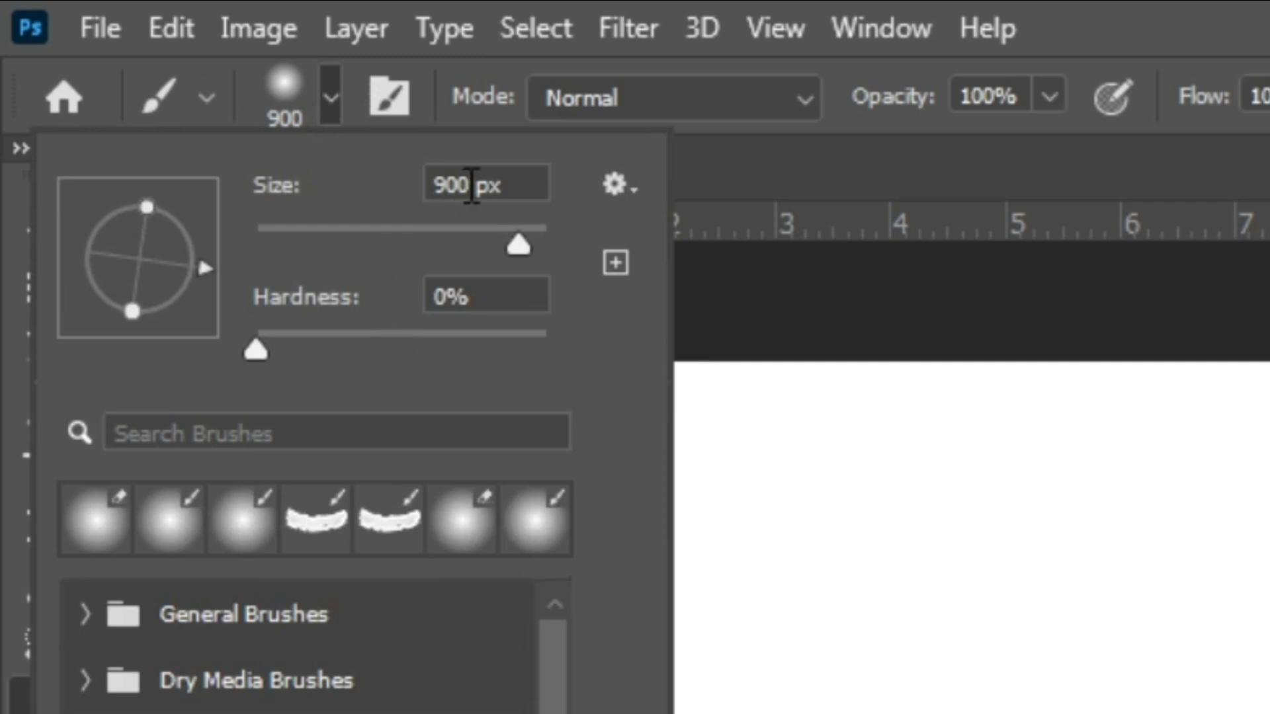
- Try brush sizes of 322 px and 5000 px with the hardness at 0%
left_click(397, 247)
left_click_drag(397, 246, 495, 247)
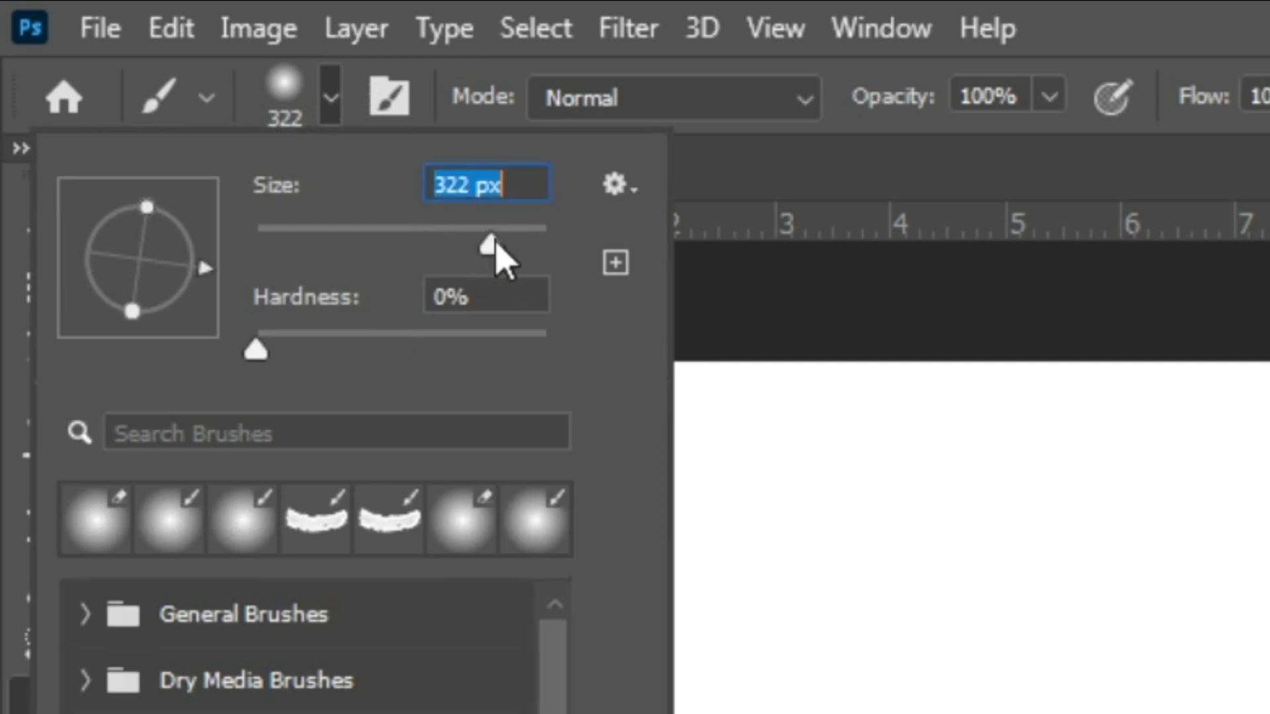
left_click_drag(256, 352, 229, 349)
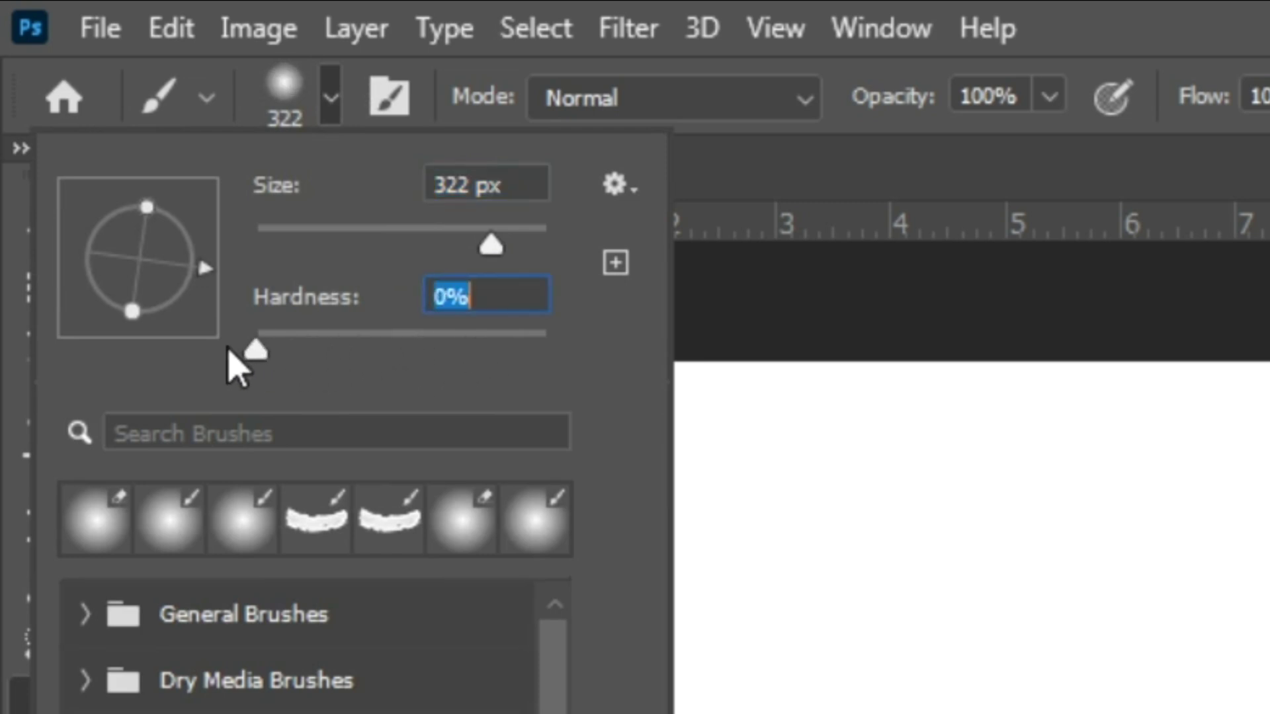
left_click_drag(493, 246, 595, 255)
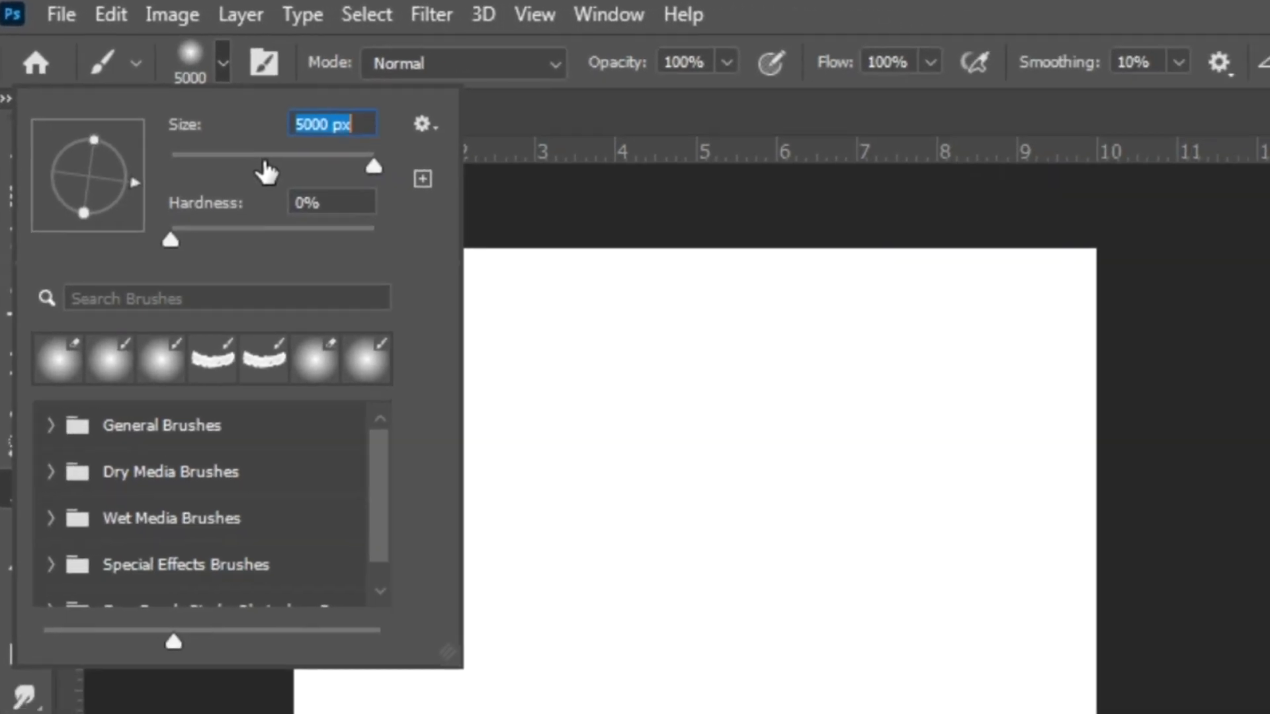
- Set the brush size to 228 px and paint a soft-edged black blob in the middle of the canvas
left_click(332, 197)
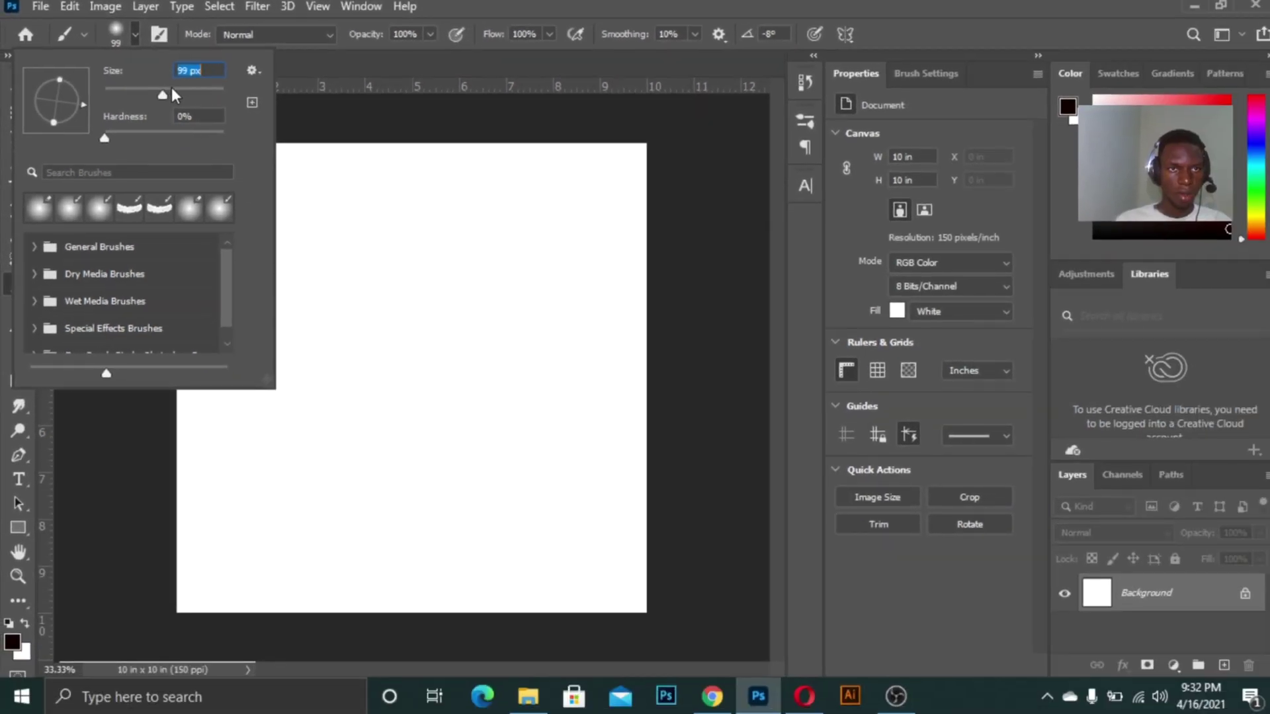
left_click(197, 92)
left_click(362, 384)
mouse_move(430, 365)
left_mouse_down()
mouse_move(431, 420)
mouse_move(396, 351)
mouse_move(417, 408)
mouse_move(402, 336)
mouse_move(449, 396)
mouse_move(371, 389)
mouse_move(442, 355)
mouse_move(406, 434)
mouse_move(369, 380)
mouse_move(477, 378)
mouse_move(433, 382)
left_mouse_up()
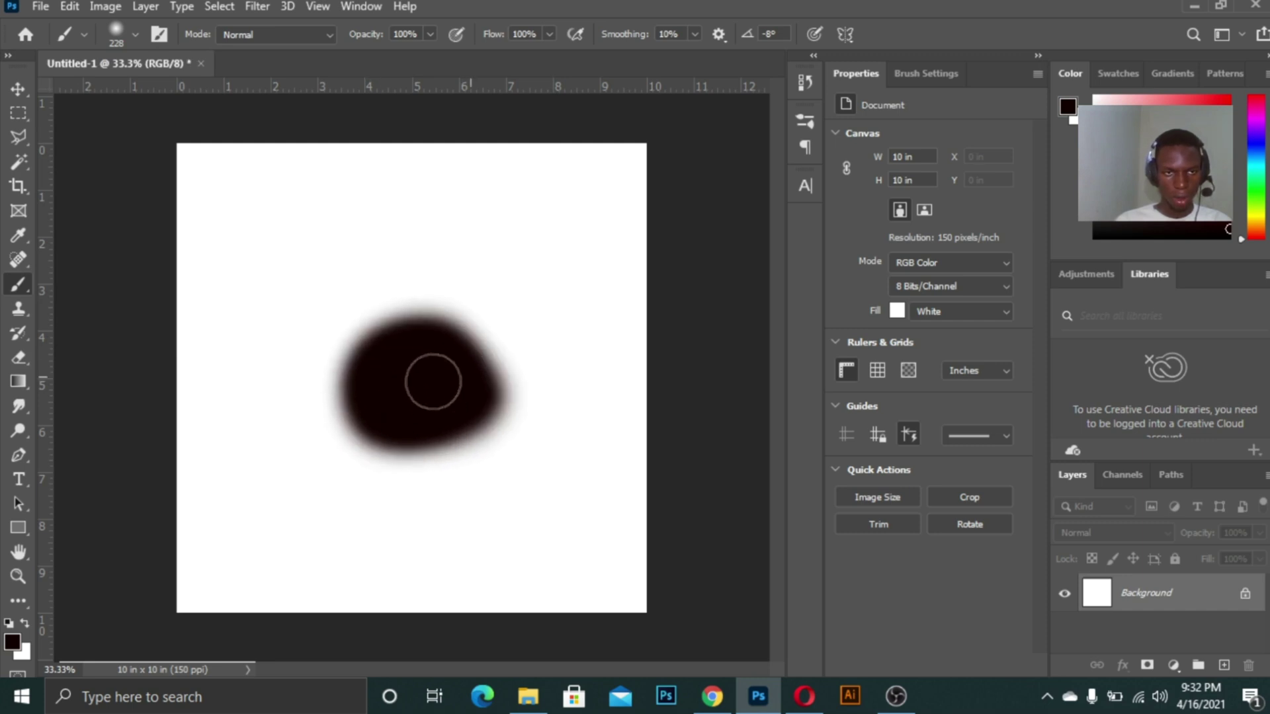
- Set the brush size to 480 px and paint a larger soft-edged black blob over the first one
left_click(136, 35)
left_click_drag(204, 94, 209, 94)
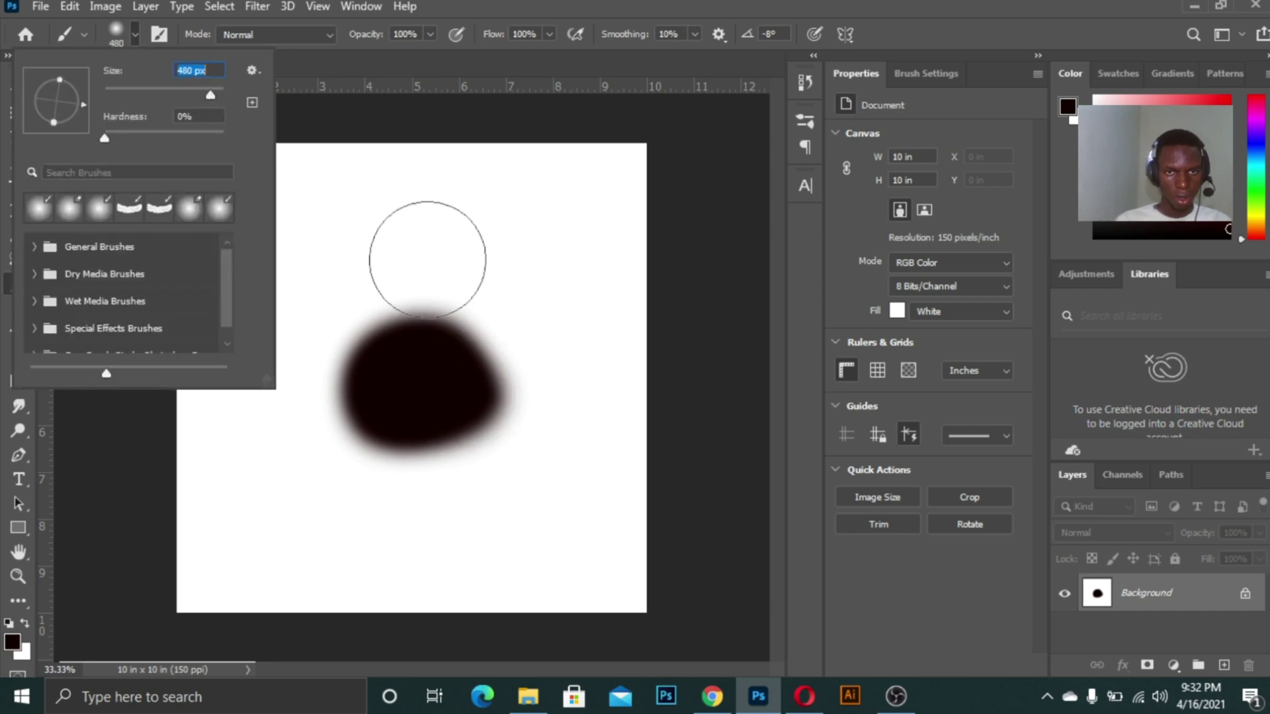
left_click(428, 259)
mouse_move(397, 272)
left_mouse_down()
mouse_move(332, 429)
mouse_move(410, 411)
mouse_move(422, 362)
mouse_move(405, 280)
left_mouse_up()
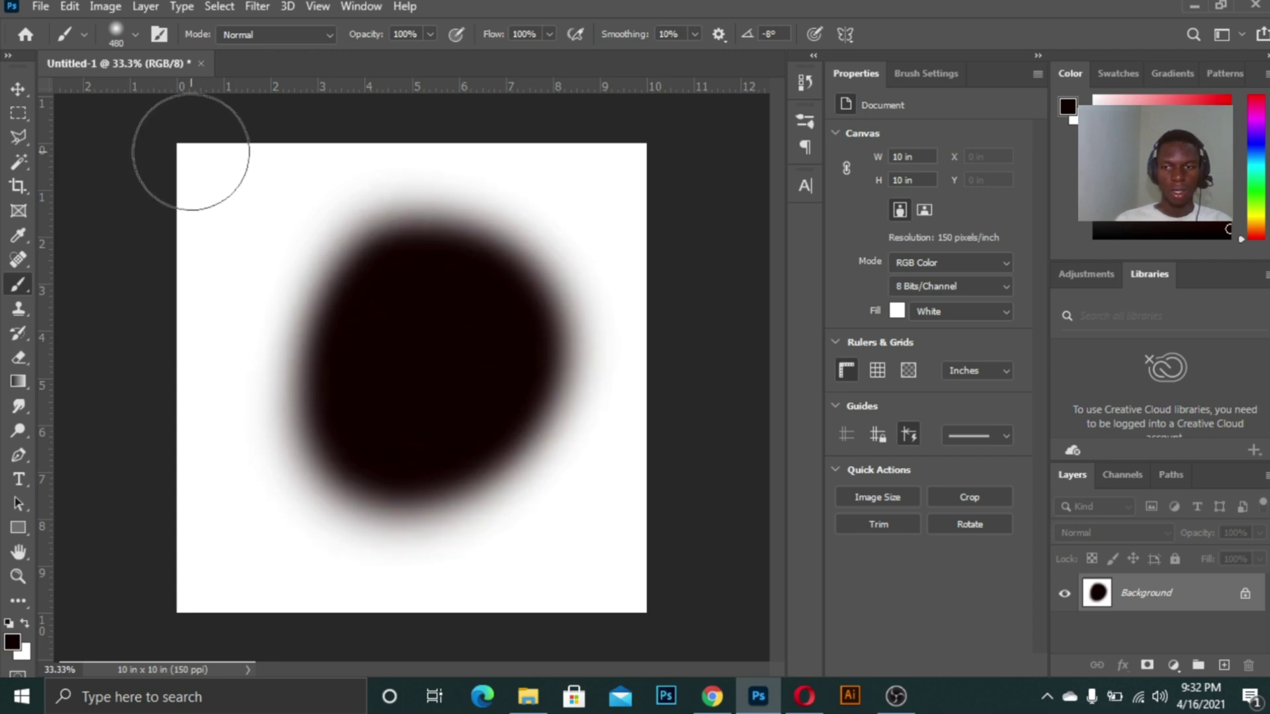
- Undo all the soft brush strokes on the canvas
key("ctrl+z")
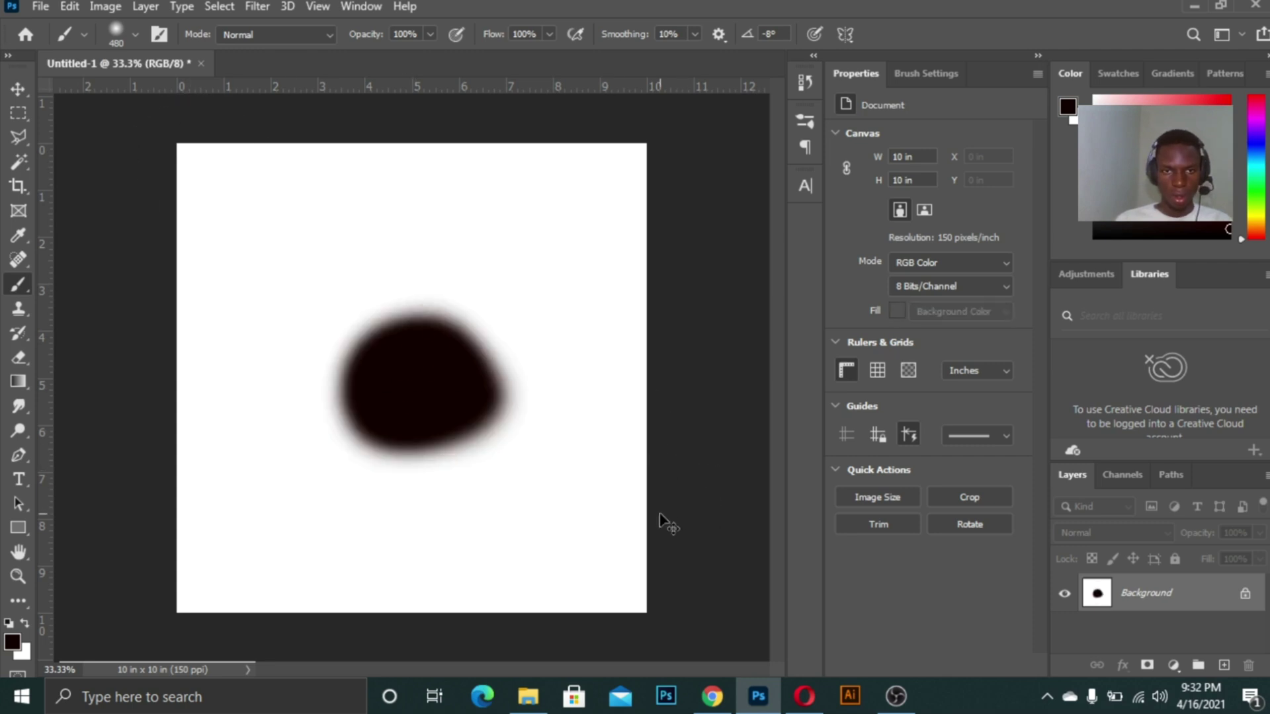
key("ctrl+z")
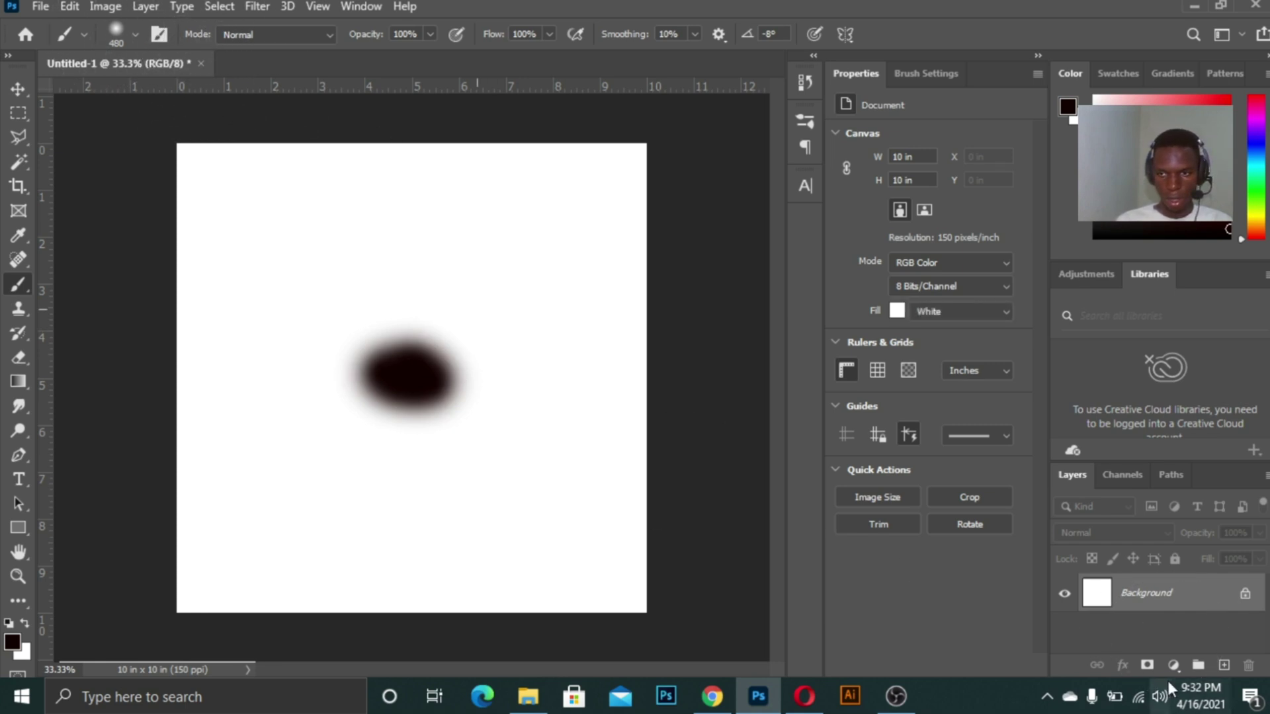
key("ctrl+z")
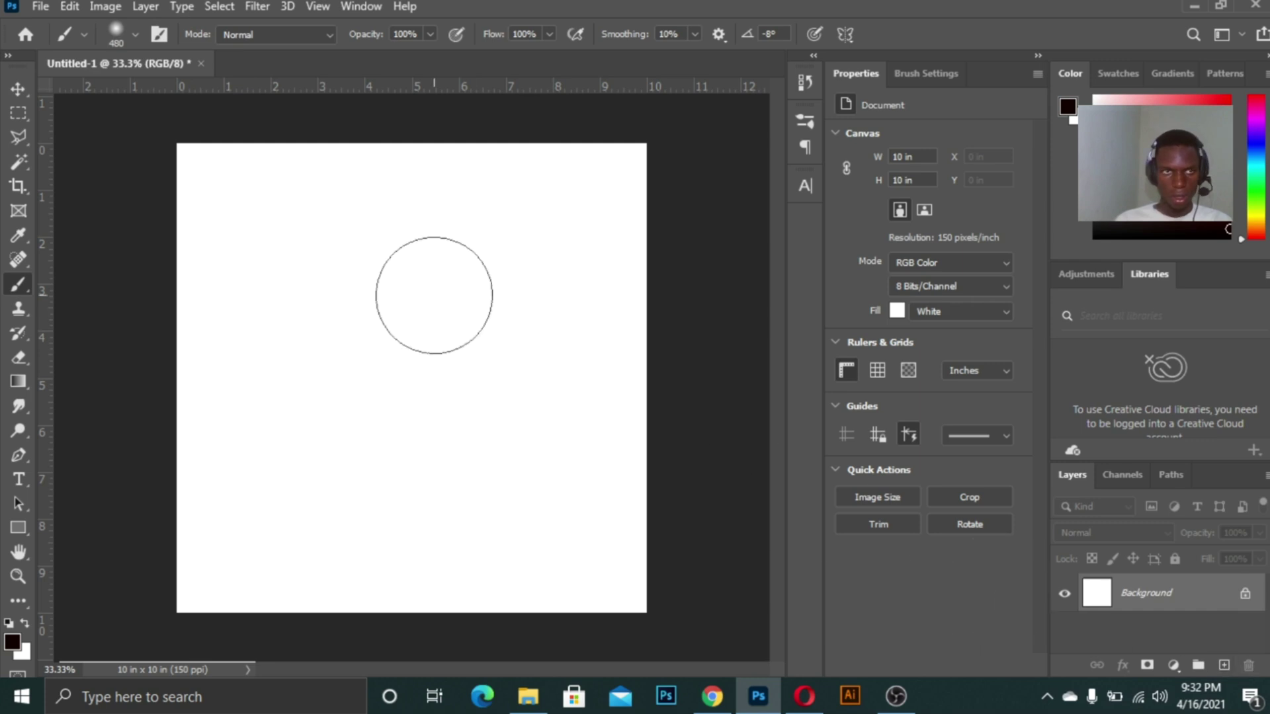
- Set the brush hardness to 100% and paint two overlapping hard-edged black circles, one below the other
left_click(134, 35)
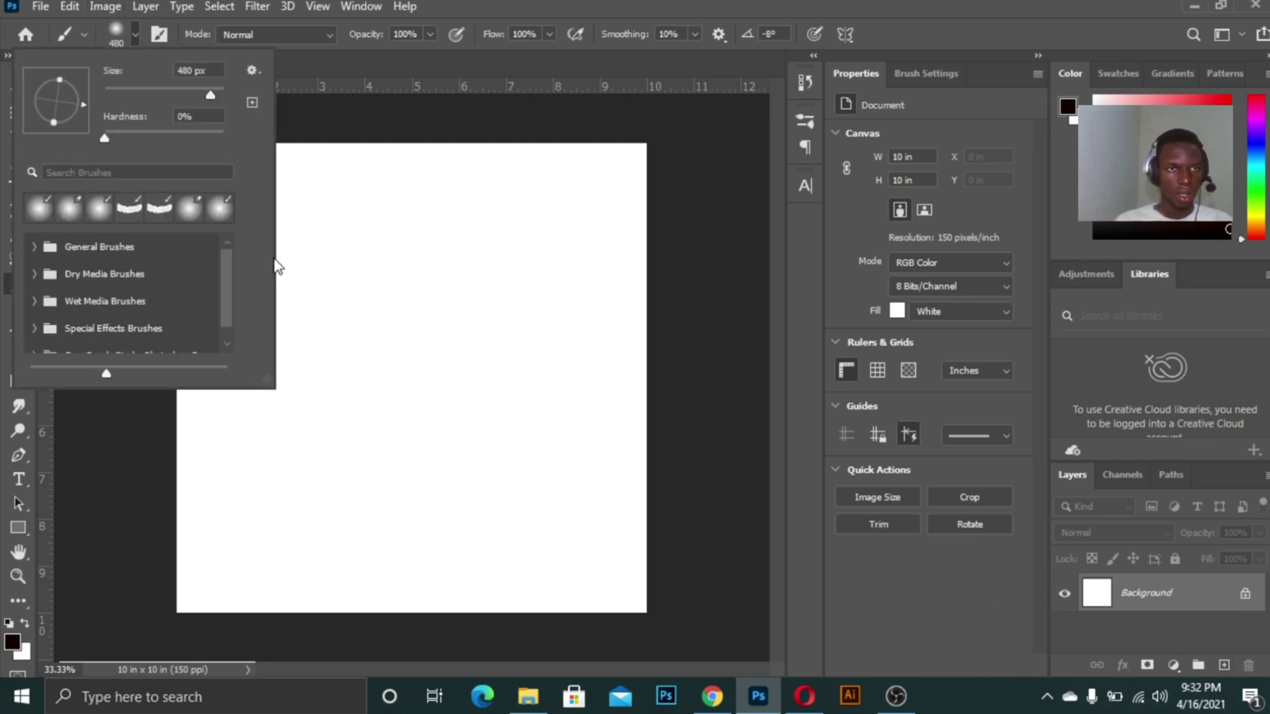
left_click_drag(146, 137, 239, 133)
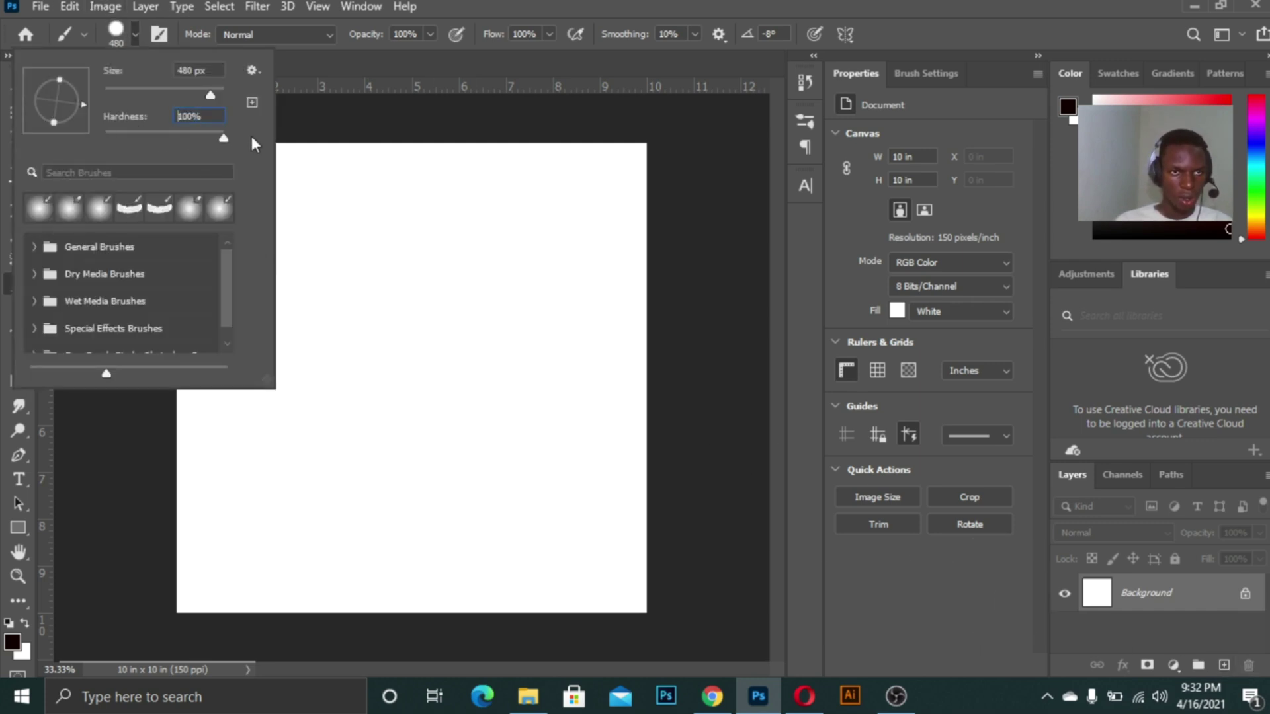
left_click(413, 387)
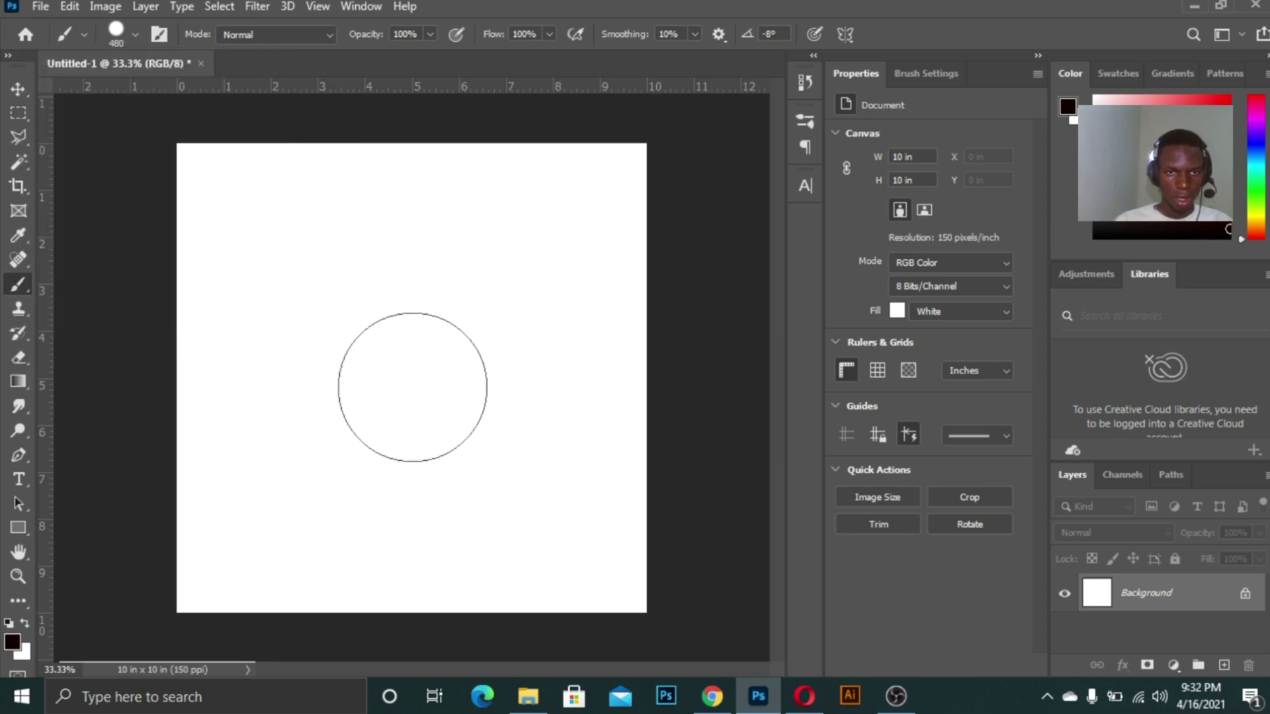
left_click(413, 387)
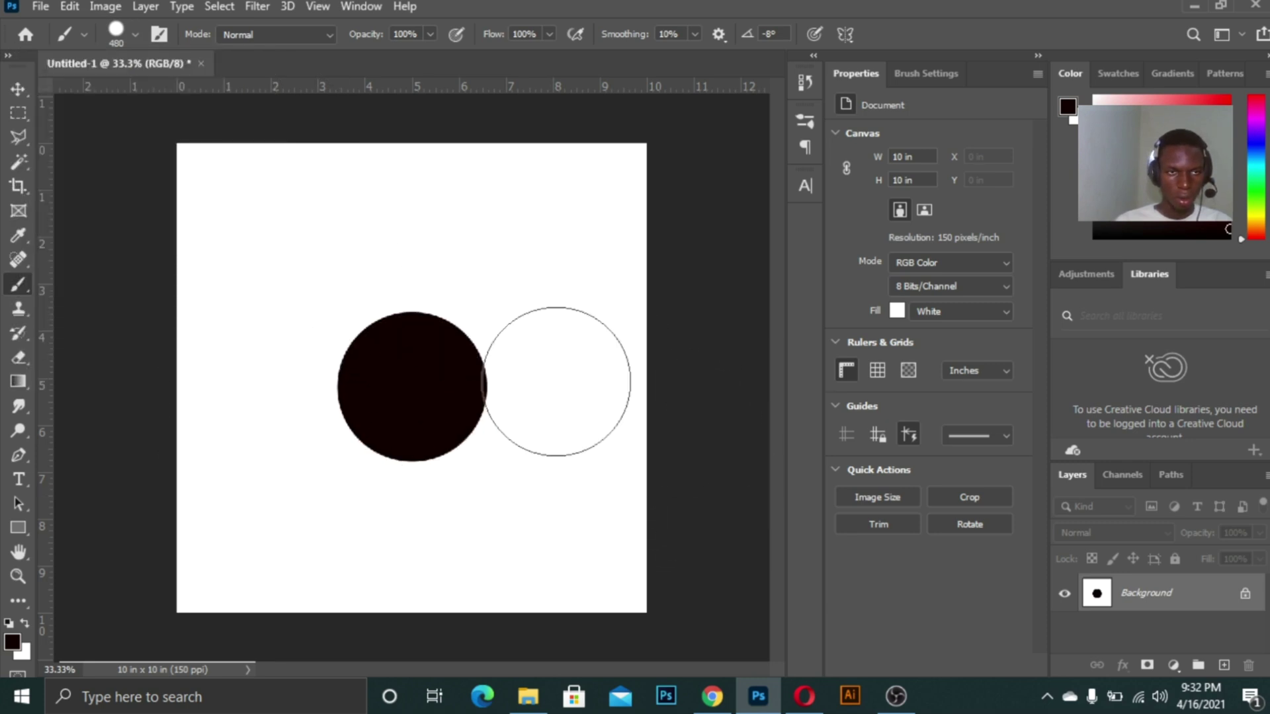
left_click(413, 449)
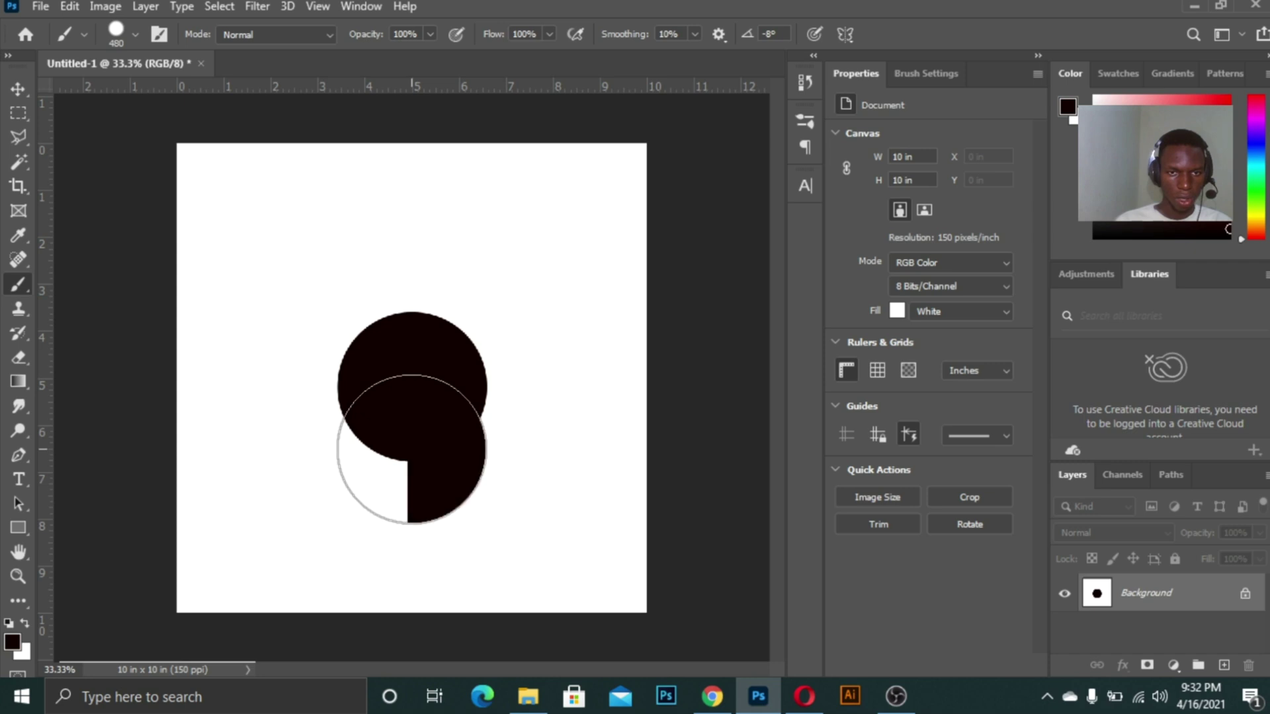
- Try to move the painted circles on the Background layer, declining its conversion to a normal layer, and undo the lower circle
left_click(11, 92)
left_click_drag(433, 519, 462, 510)
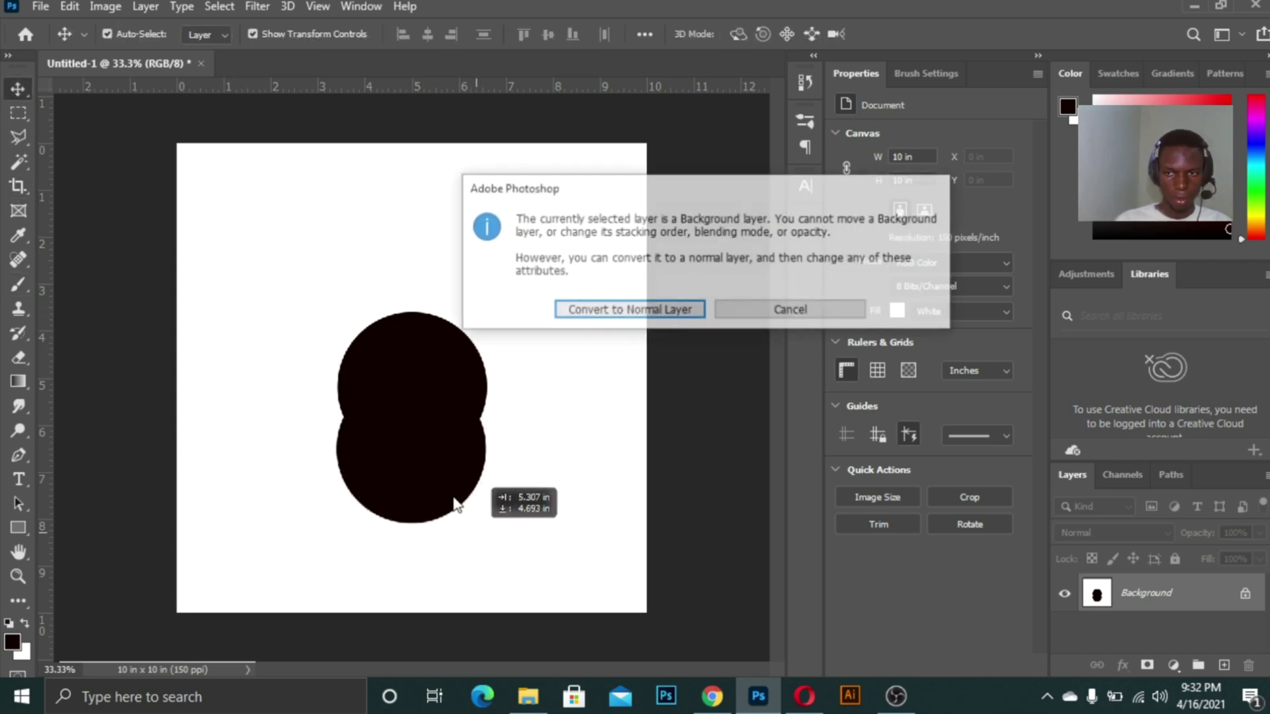
left_click(755, 311)
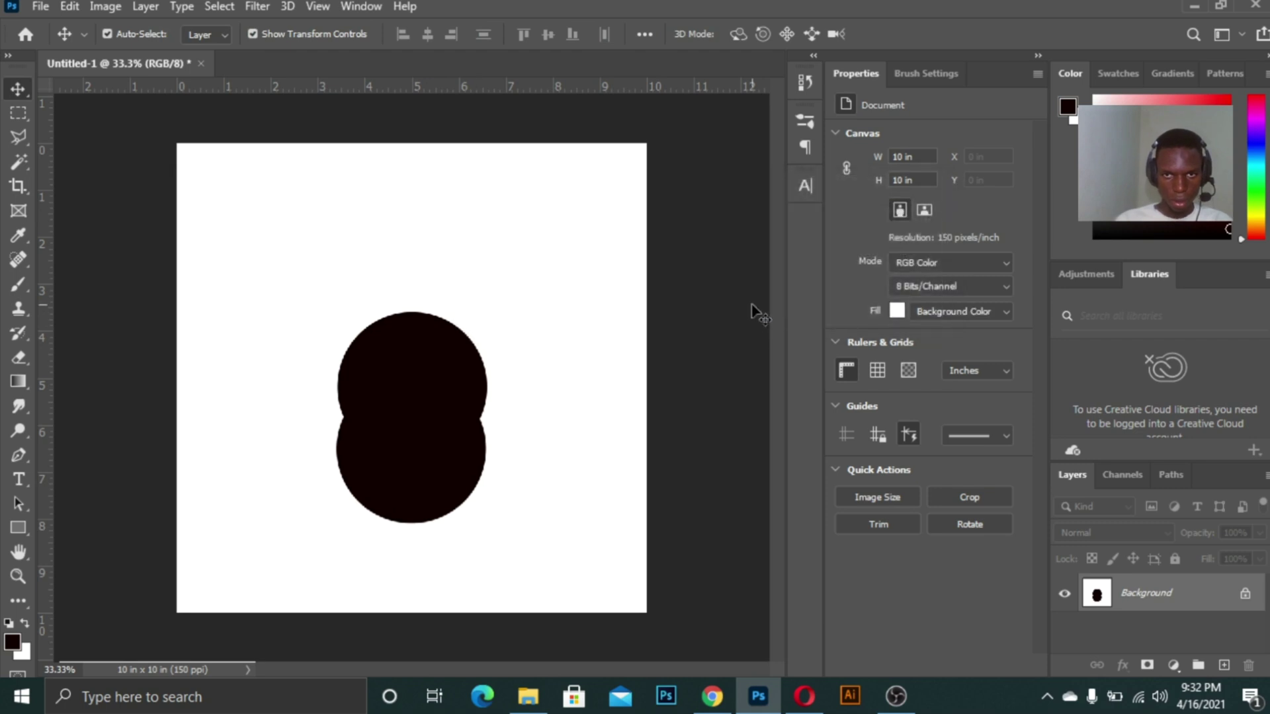
key("ctrl+z")
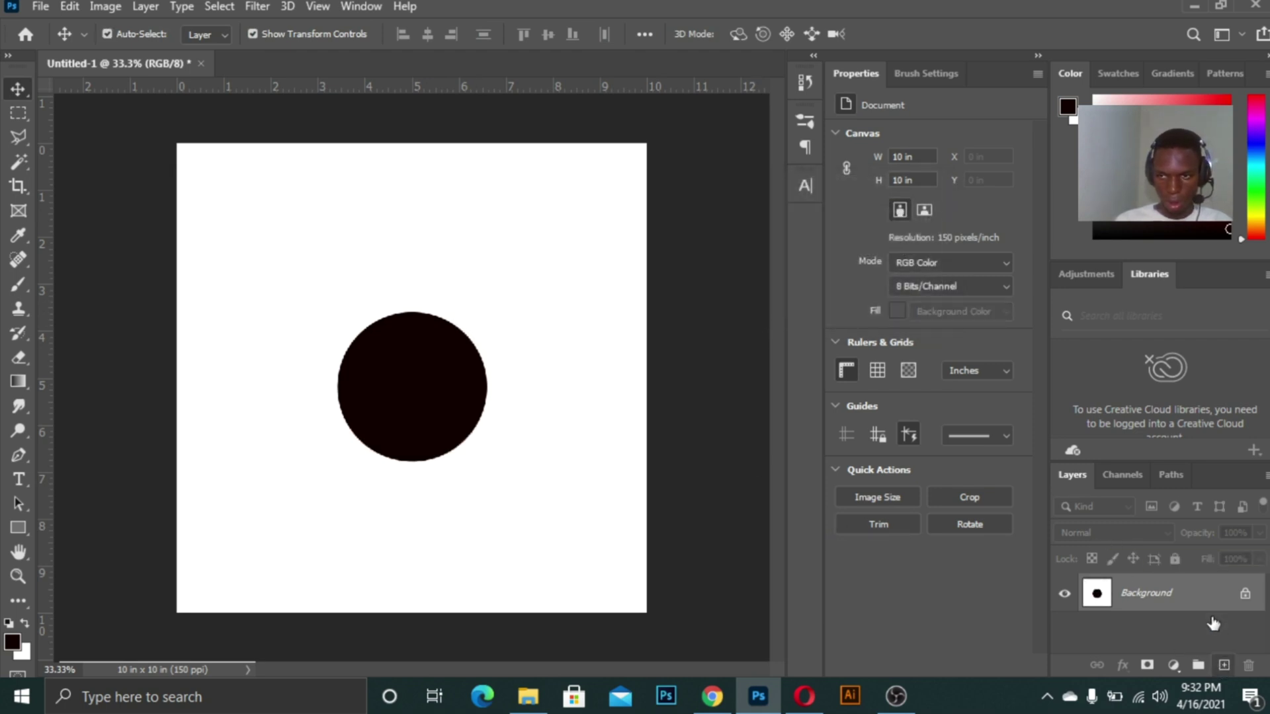
- Add a new empty layer and delete the Background layer with the painted circle
left_click(1224, 665)
left_click(1200, 637)
key("Delete")
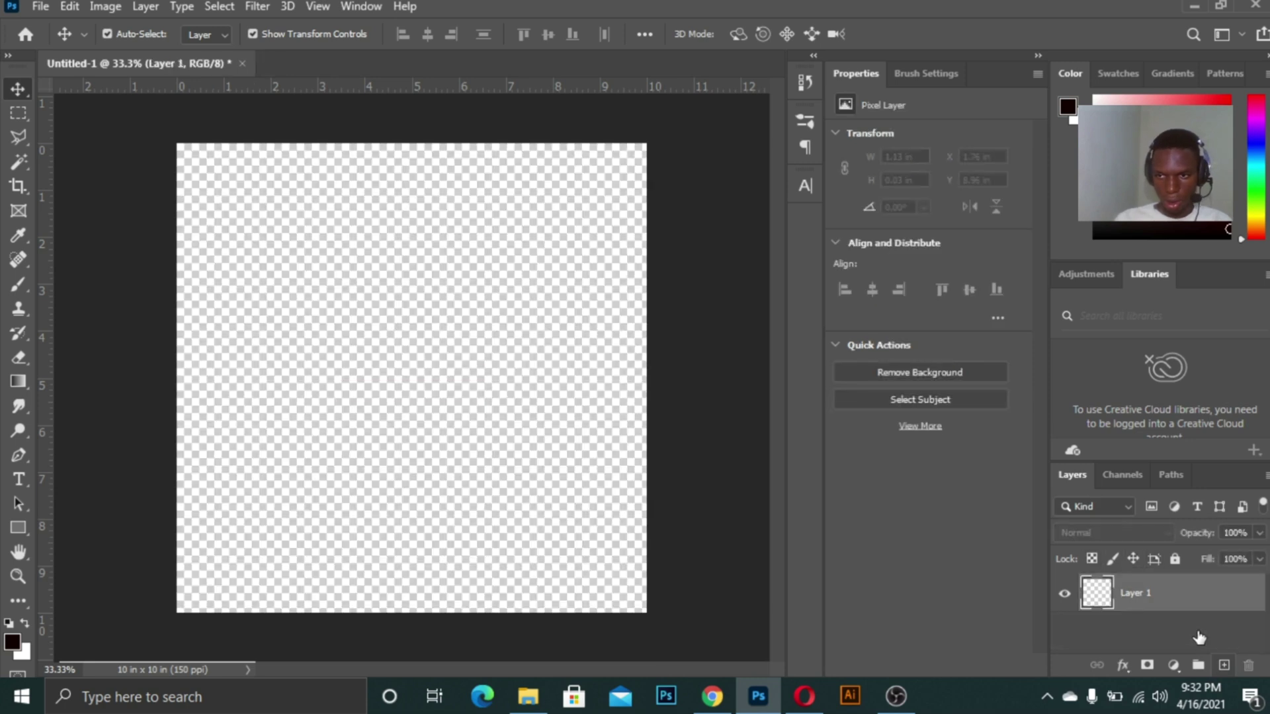
- Add another layer beneath Layer 1, fill it with the white background color and lock it, leaving Layer 1 selected
left_click(1223, 664)
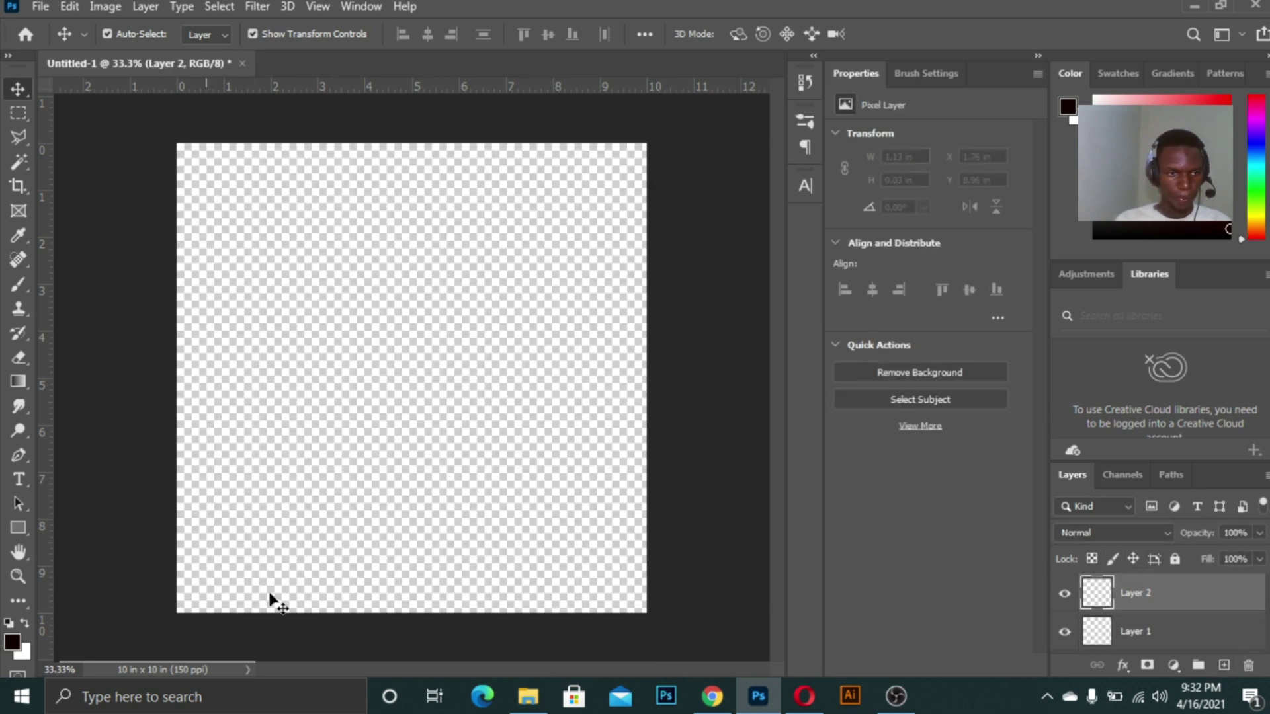
key("ctrl+bracketleft")
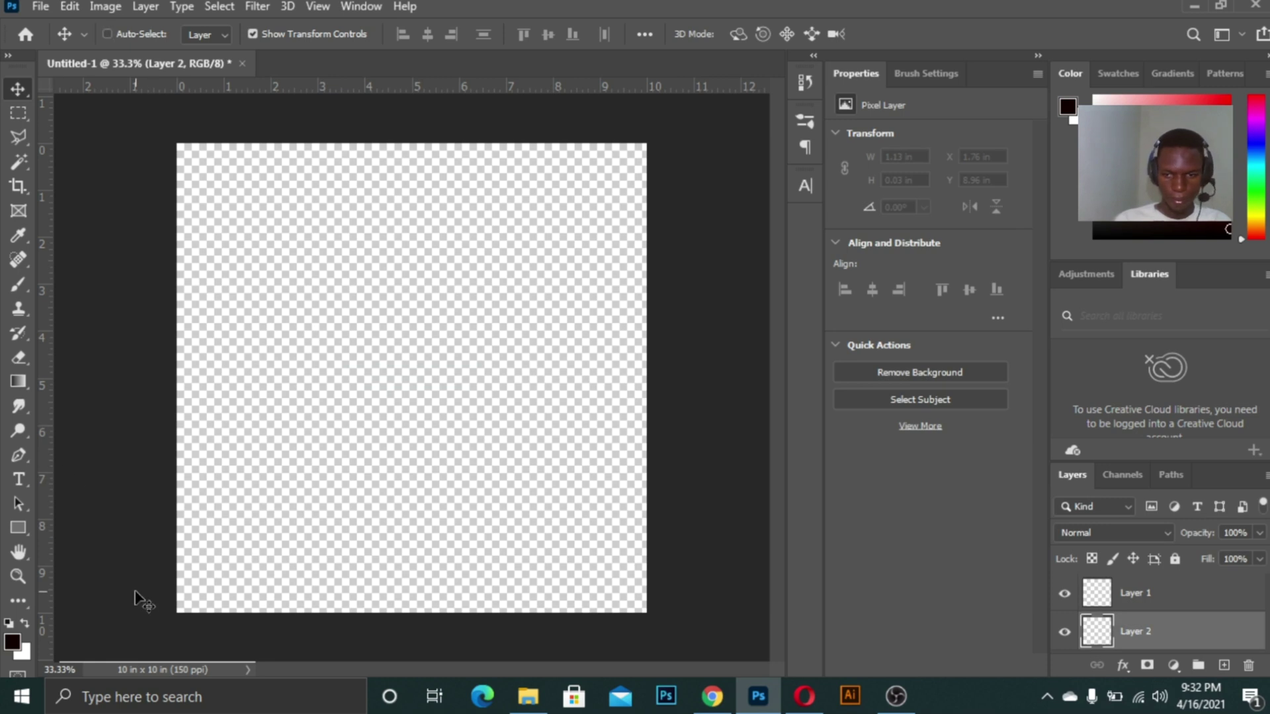
key("ctrl+BackSpace")
left_click(1178, 559)
left_click(1178, 596)
scroll(319, 302, "up", 1)
scroll(319, 302, "down", 1)
left_click(21, 285)
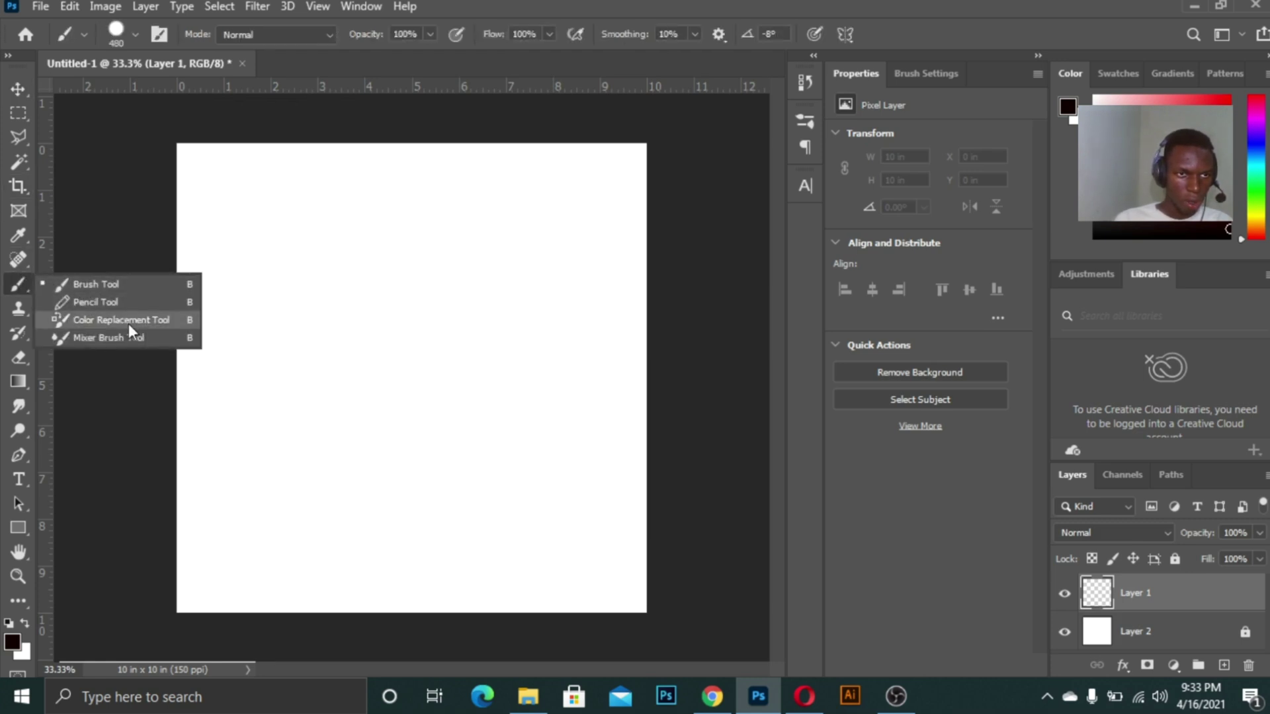
left_click(124, 284)
left_click(14, 91)
scroll(418, 406, "up", 1)
scroll(418, 407, "down", 1)
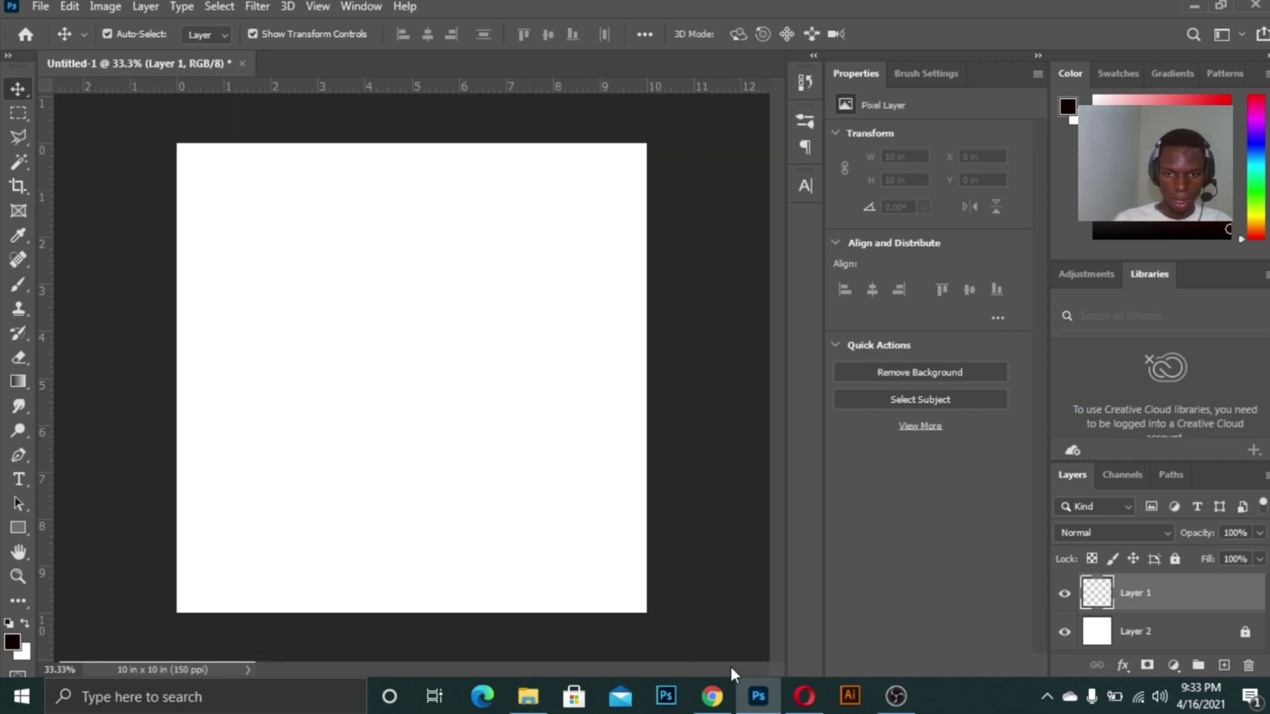
scroll(517, 395, "down", 2)
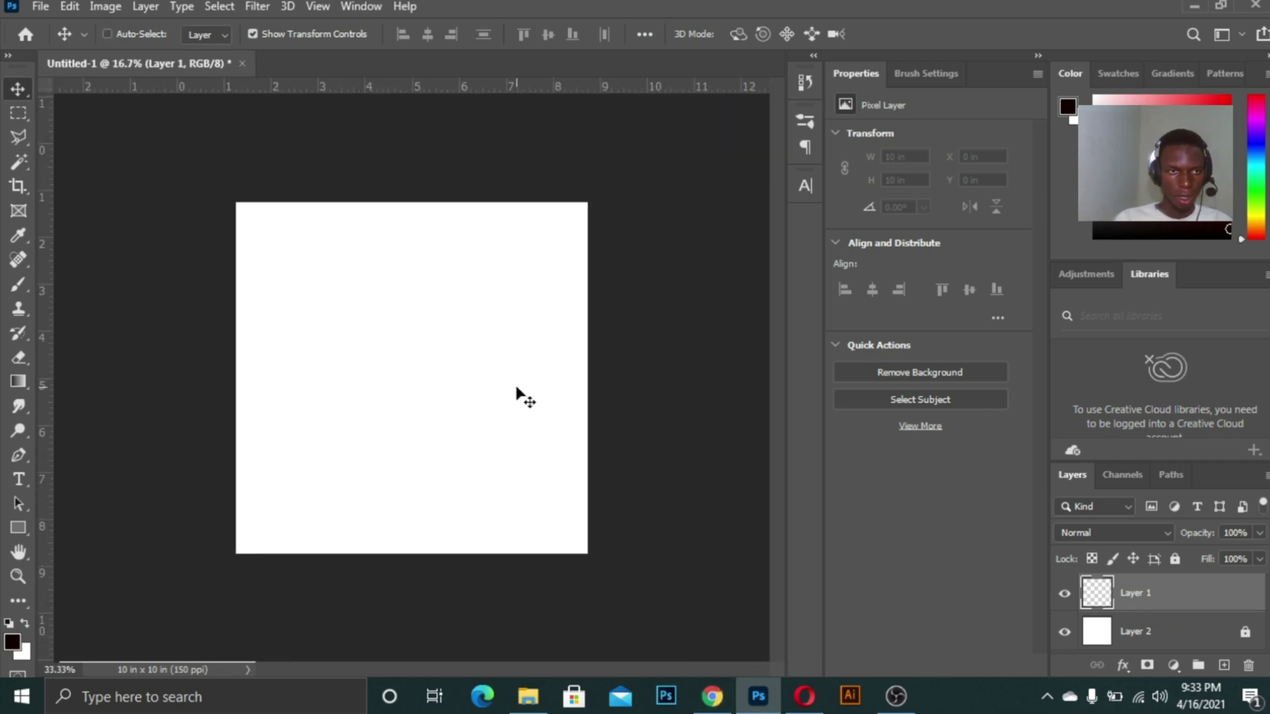
scroll(518, 395, "up", 1)
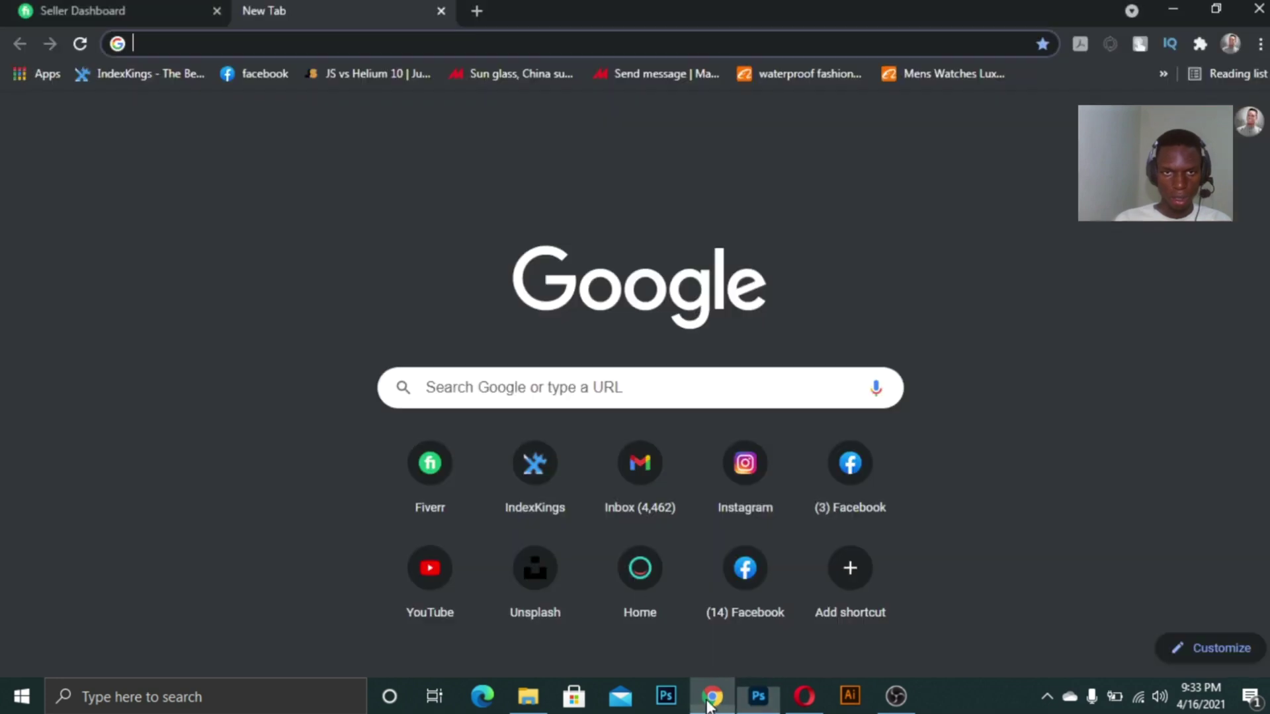
- Switch to Chrome and search Google Images for "man"
left_click(711, 695)
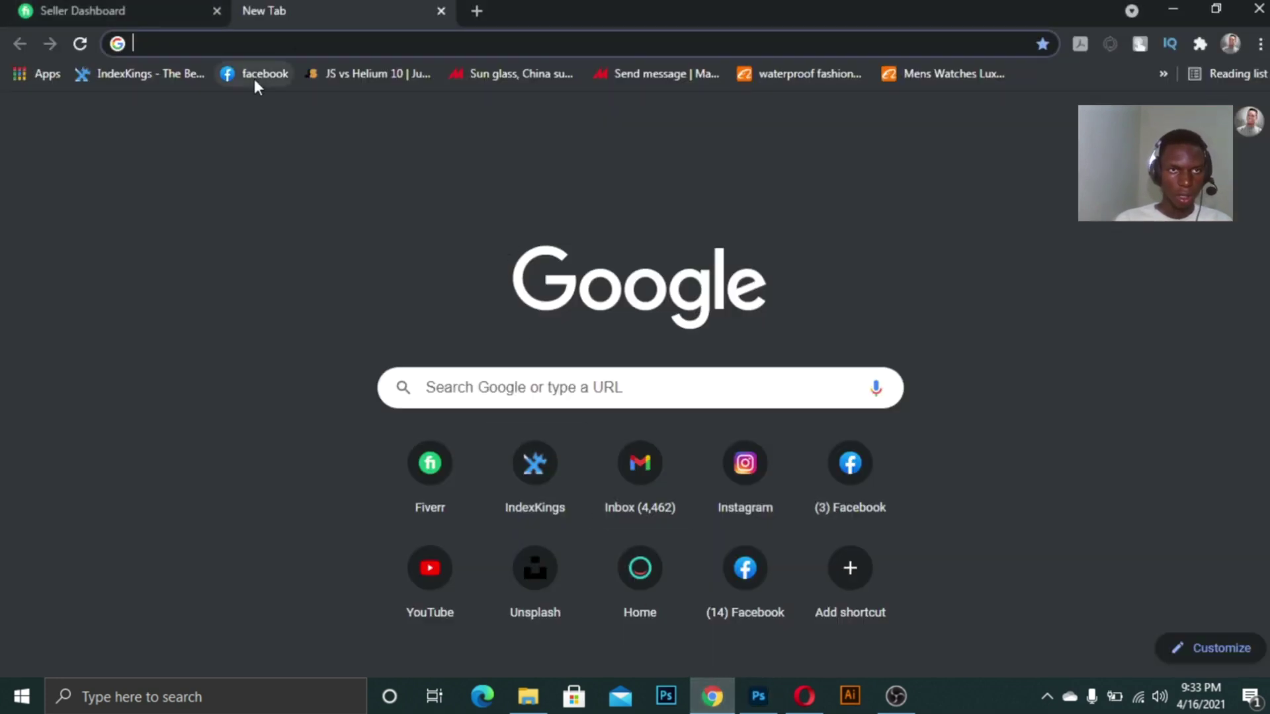
type("man")
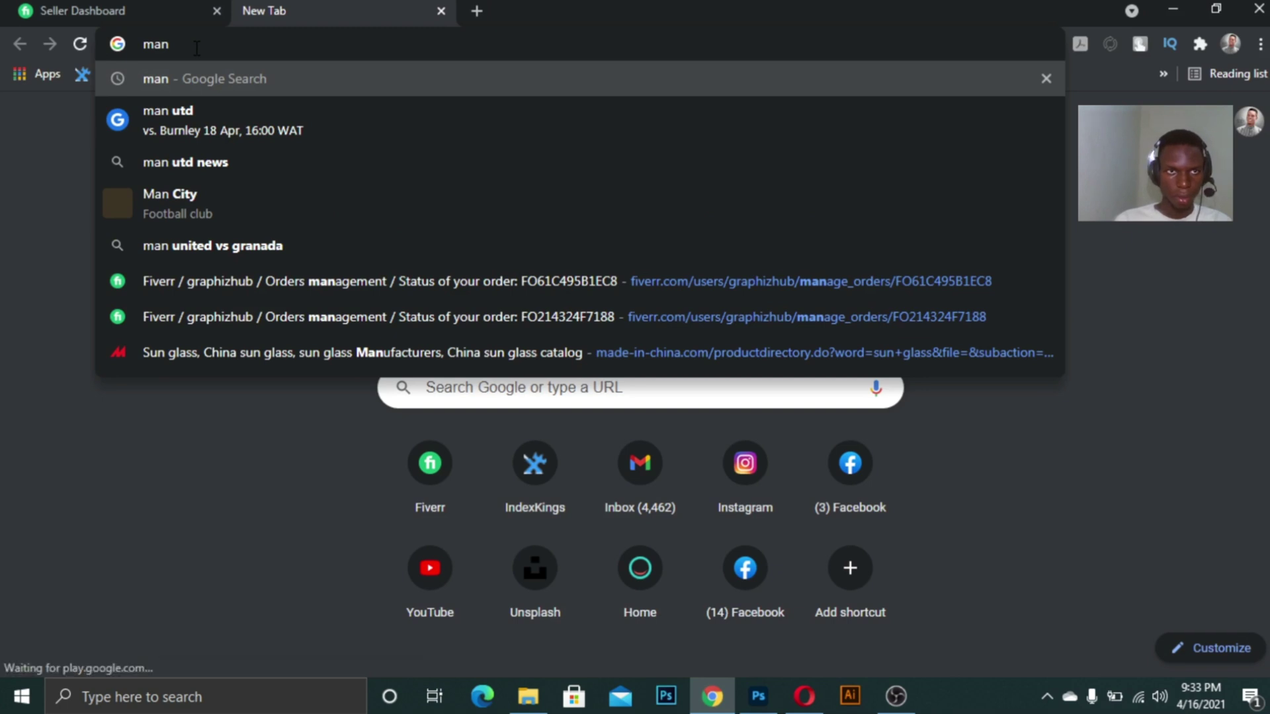
key("Return")
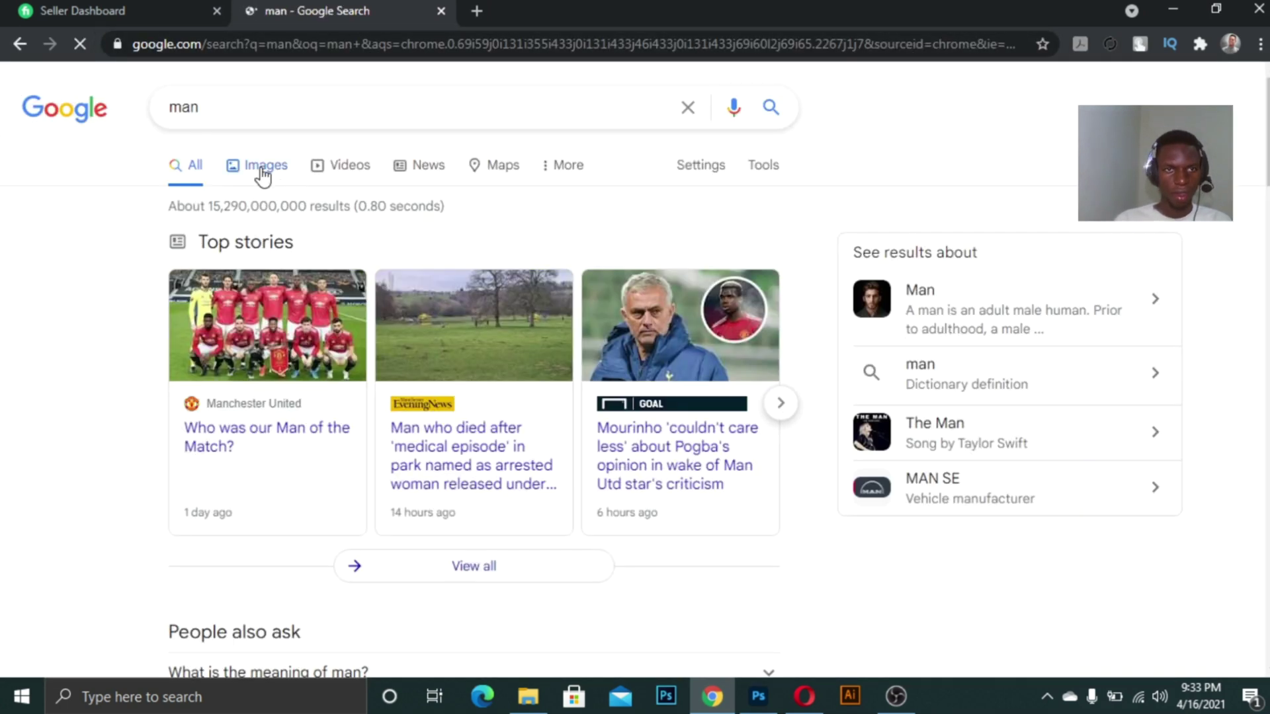
left_click(263, 171)
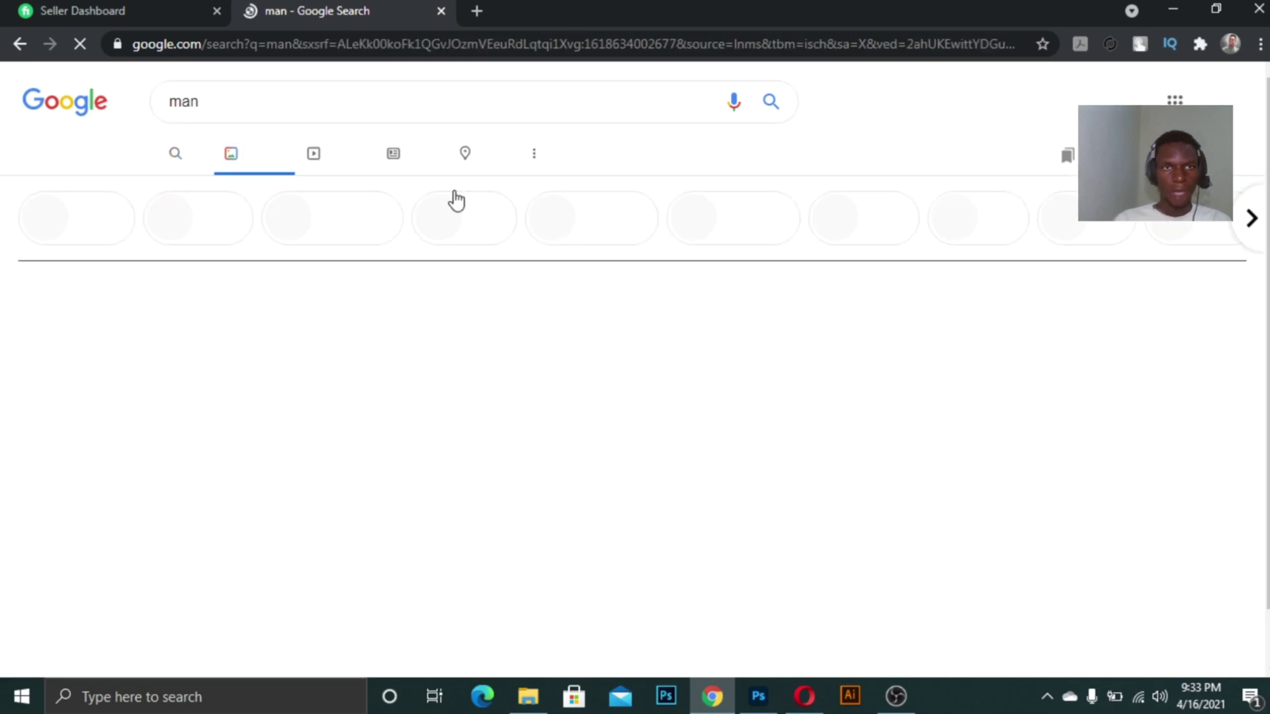
scroll(907, 159, "down", 2)
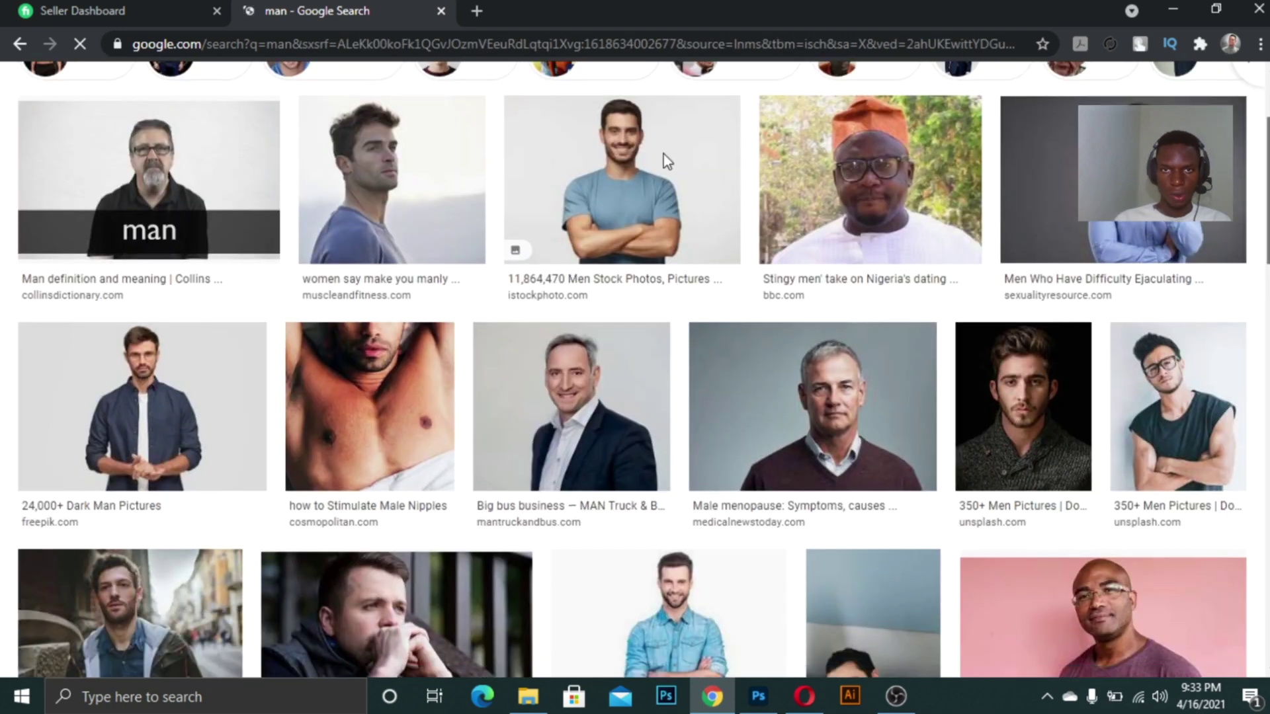
- Open the iStock result of the smiling man in a blue T-shirt with crossed arms and copy the image
left_click(664, 153)
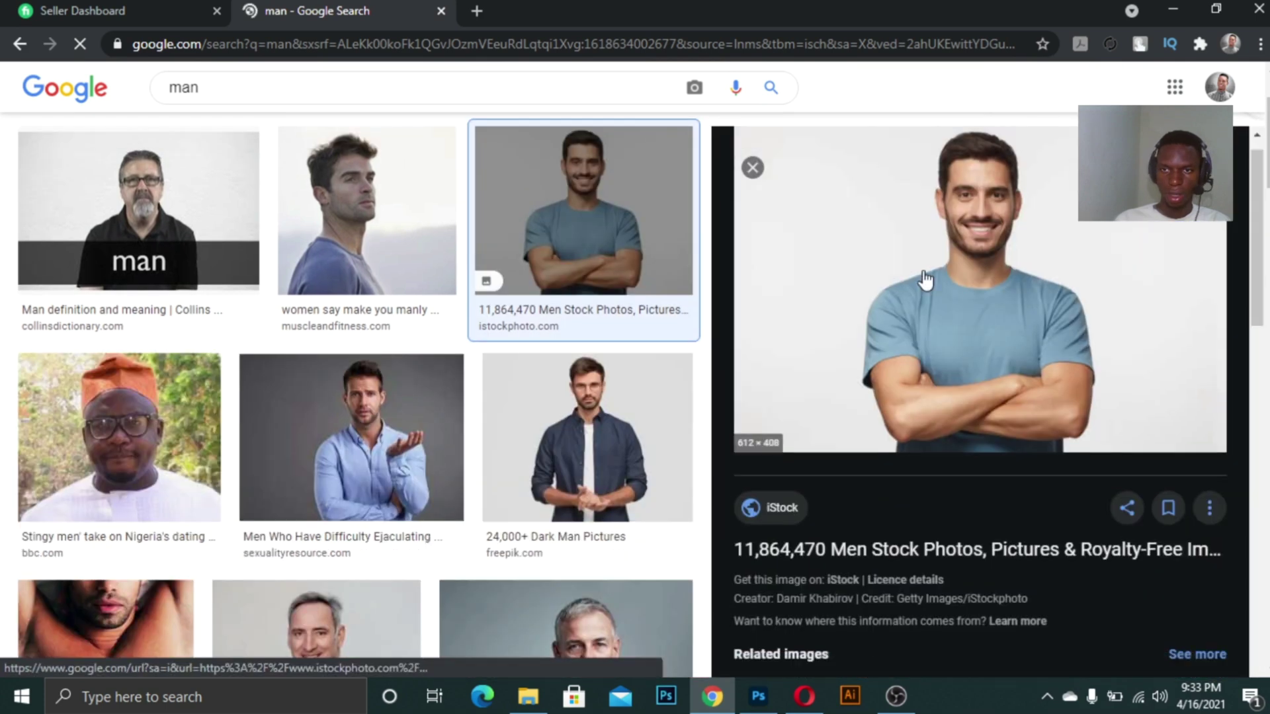
right_click(924, 280)
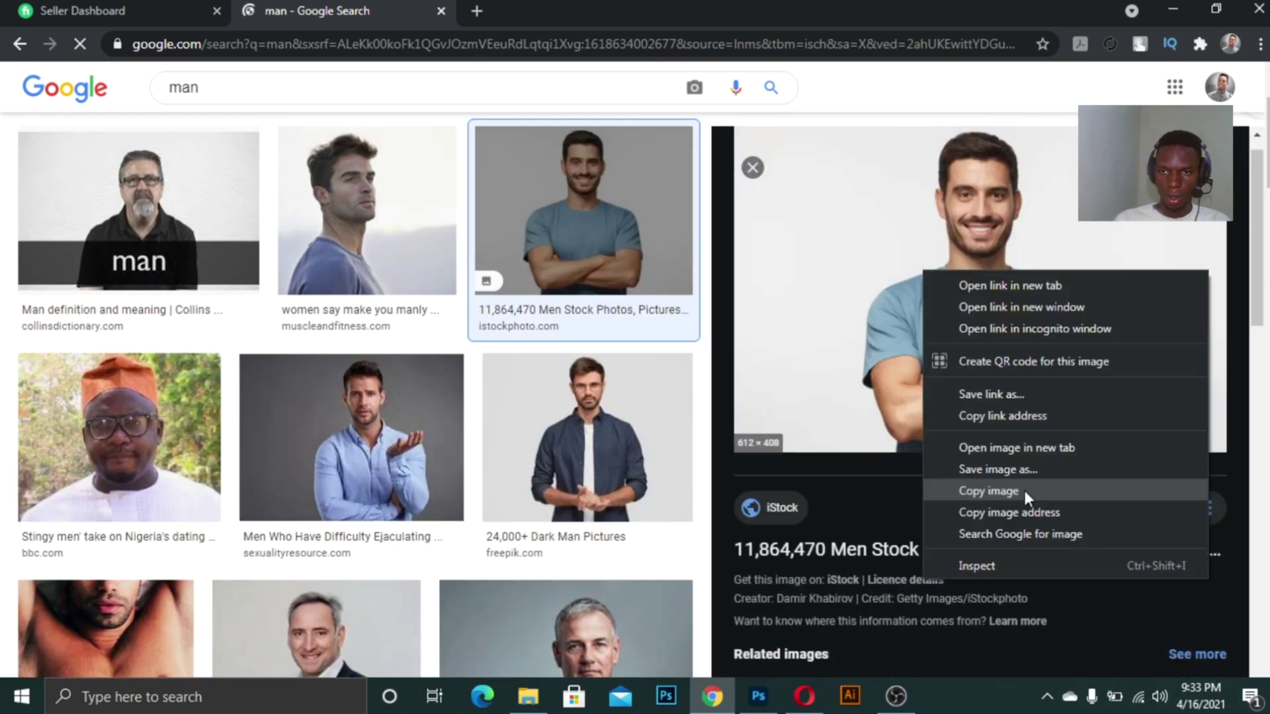
left_click(1024, 490)
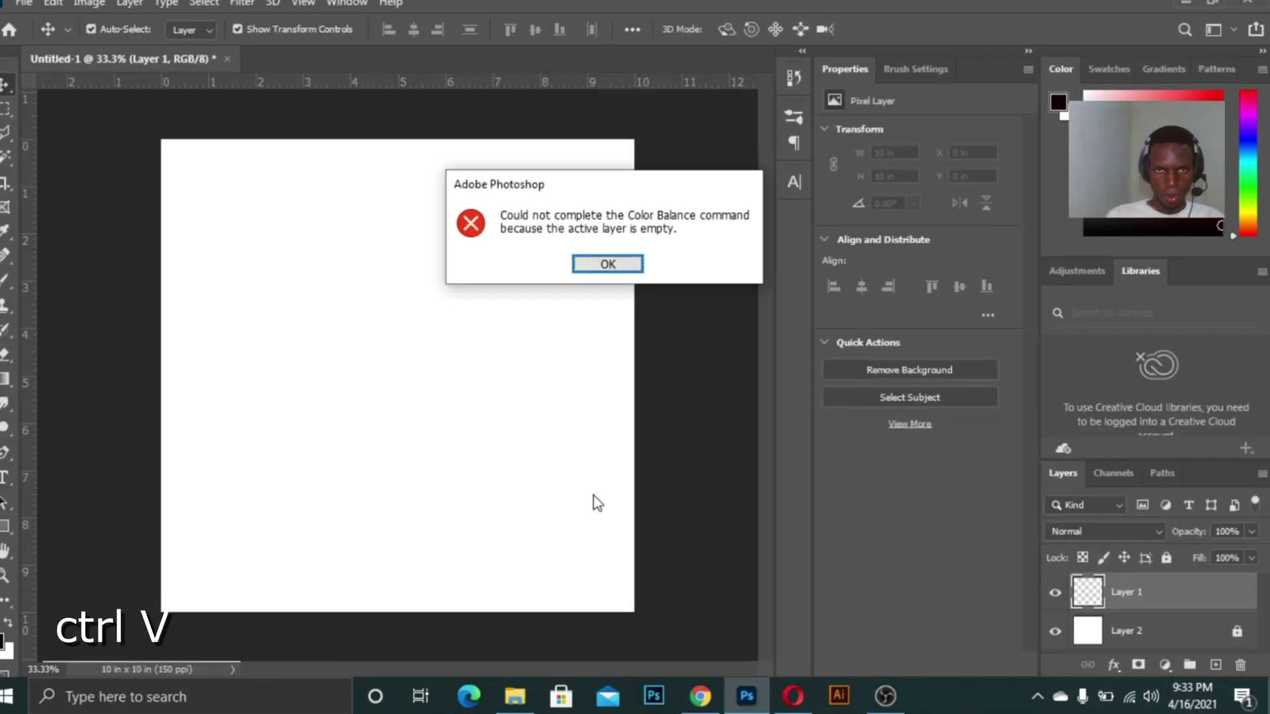
- Paste the copied photo of the man into Layer 1 and scale it up proportionally to 215.61% about its centre
key("Return")
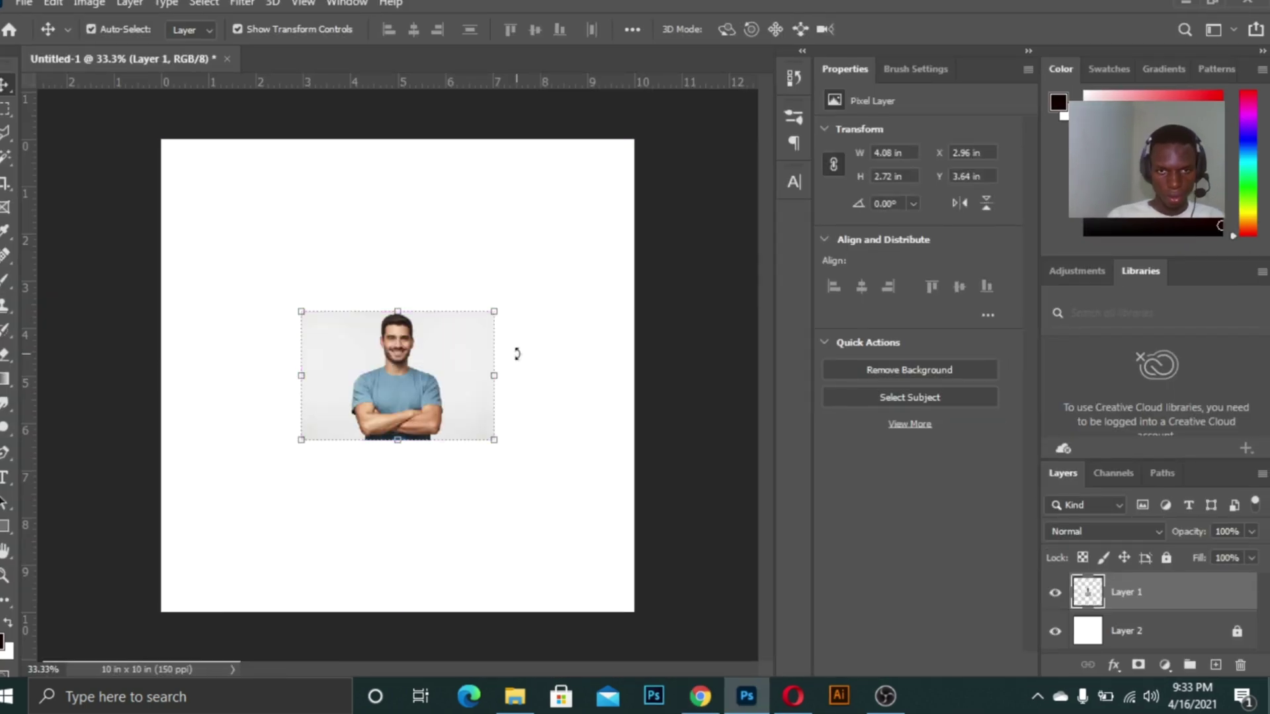
left_click_drag(583, 246, 596, 219)
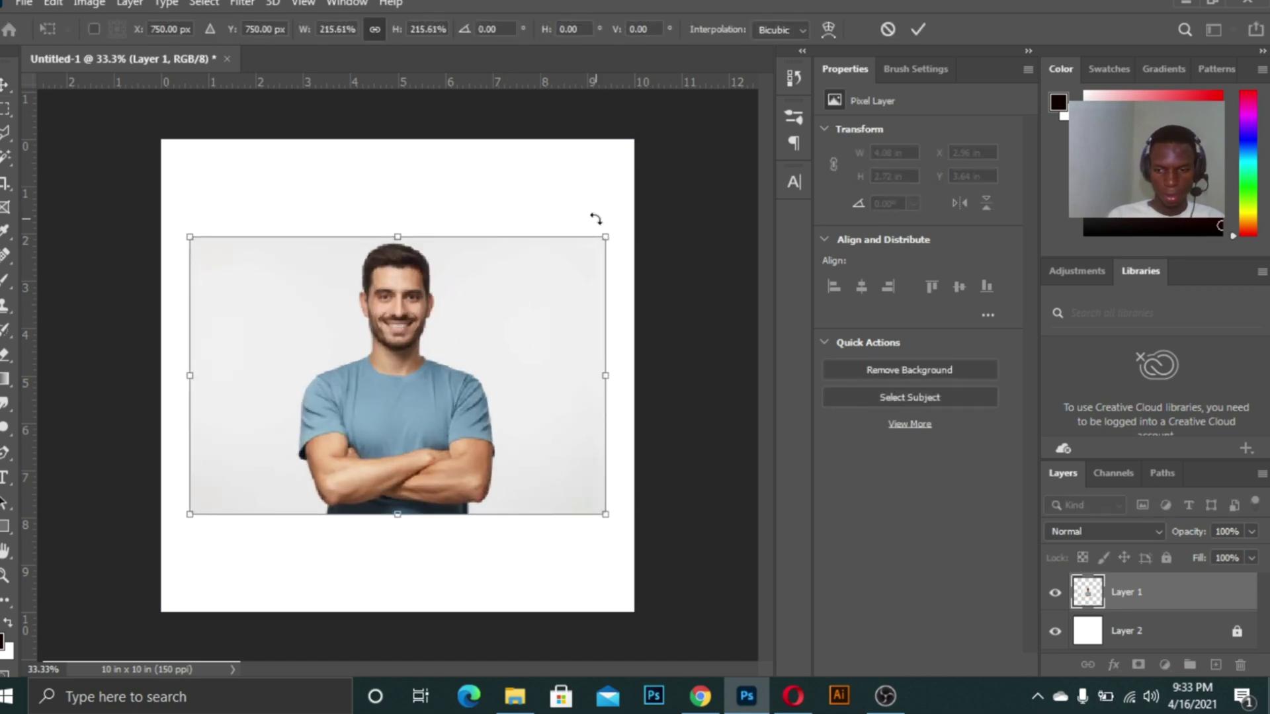
key("Return")
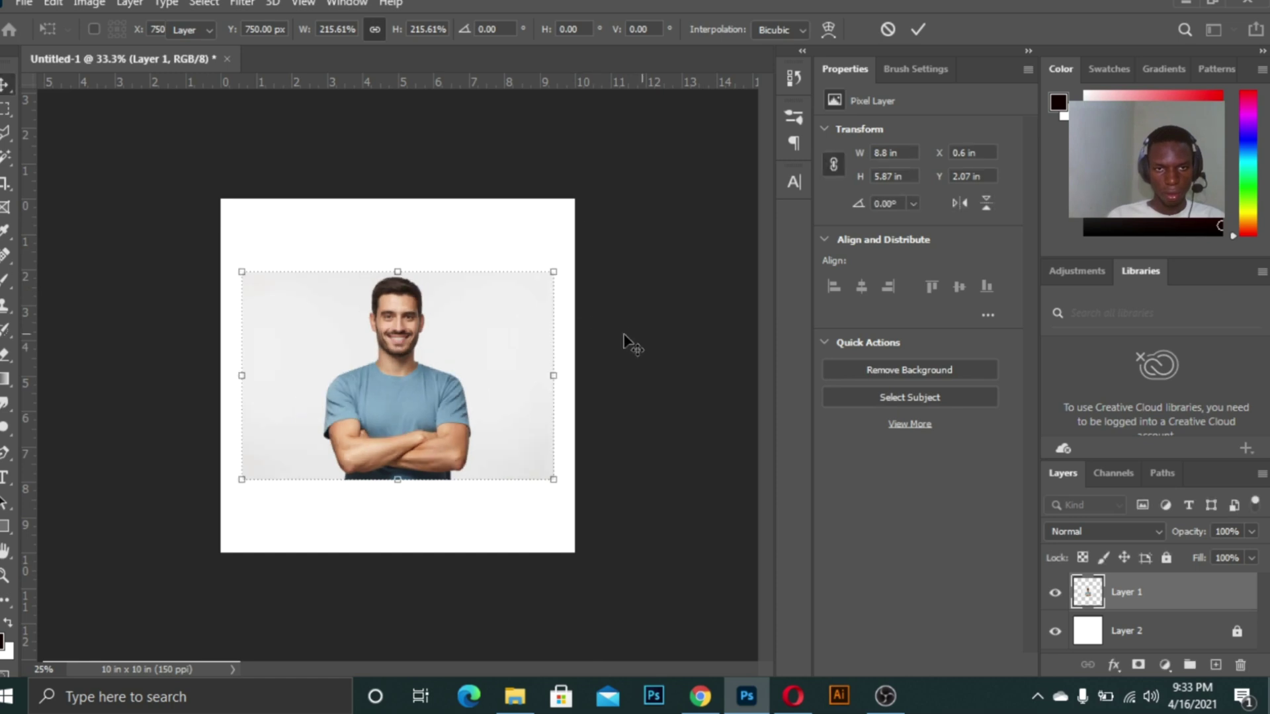
key("ctrl+0")
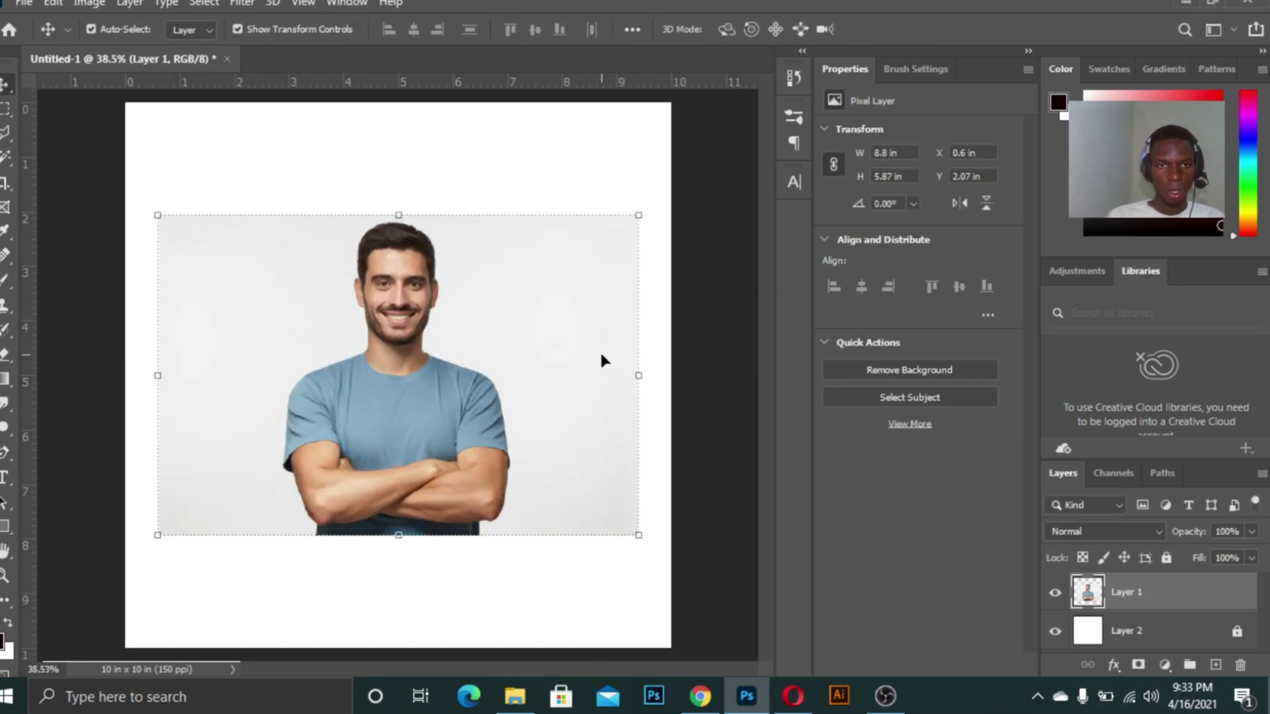
- Add a layer mask to Layer 1 and scale the photo up by 112.61% so it spans the canvas width
left_click(1138, 664)
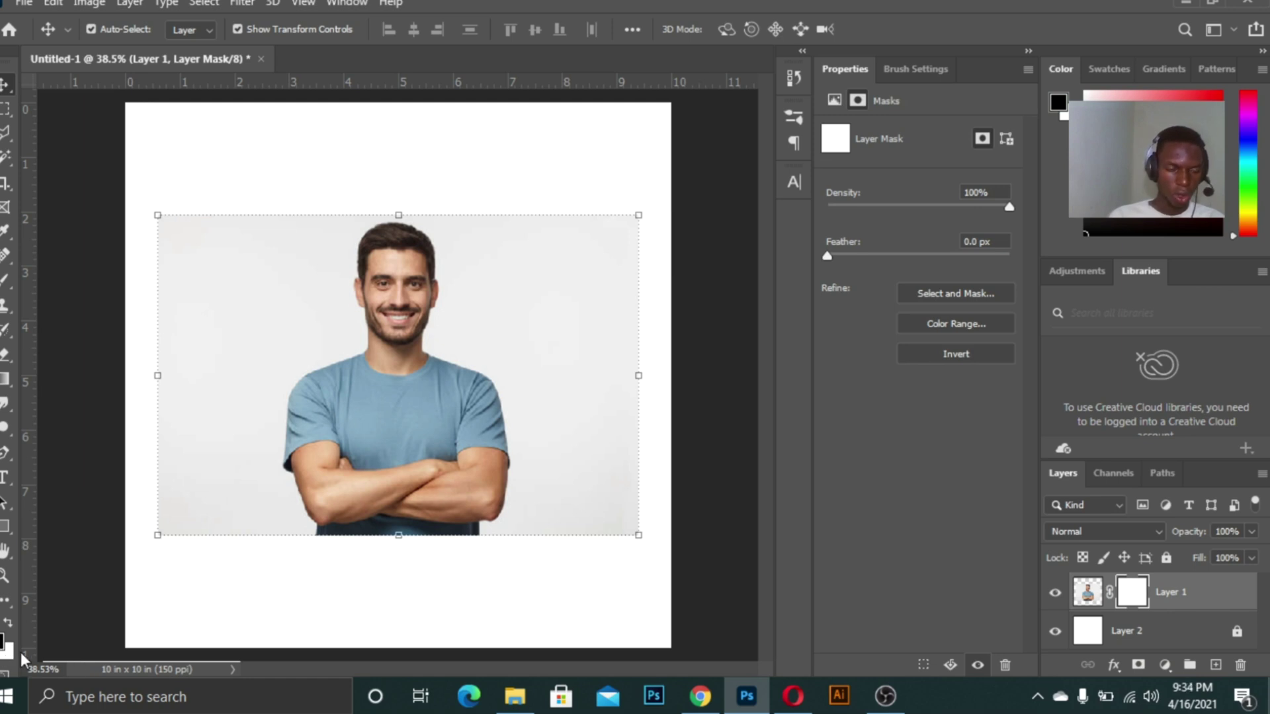
left_click(8, 624)
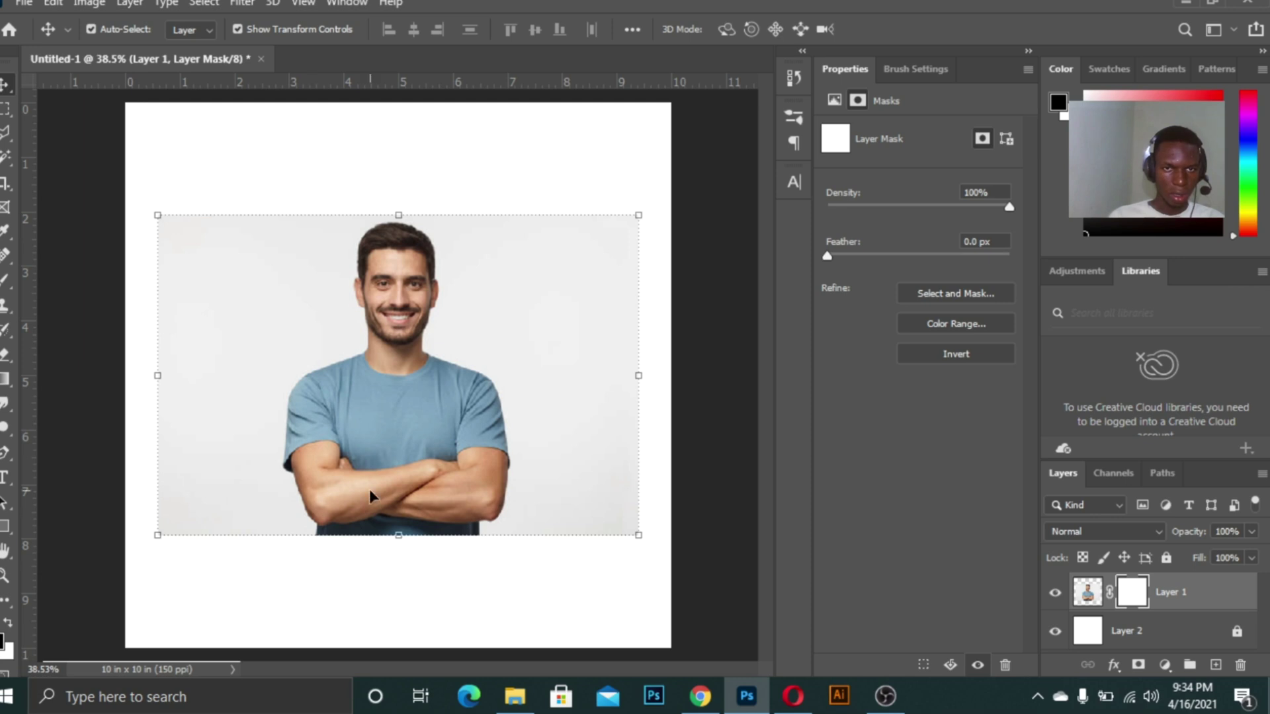
left_click_drag(640, 211, 667, 187)
key("Return")
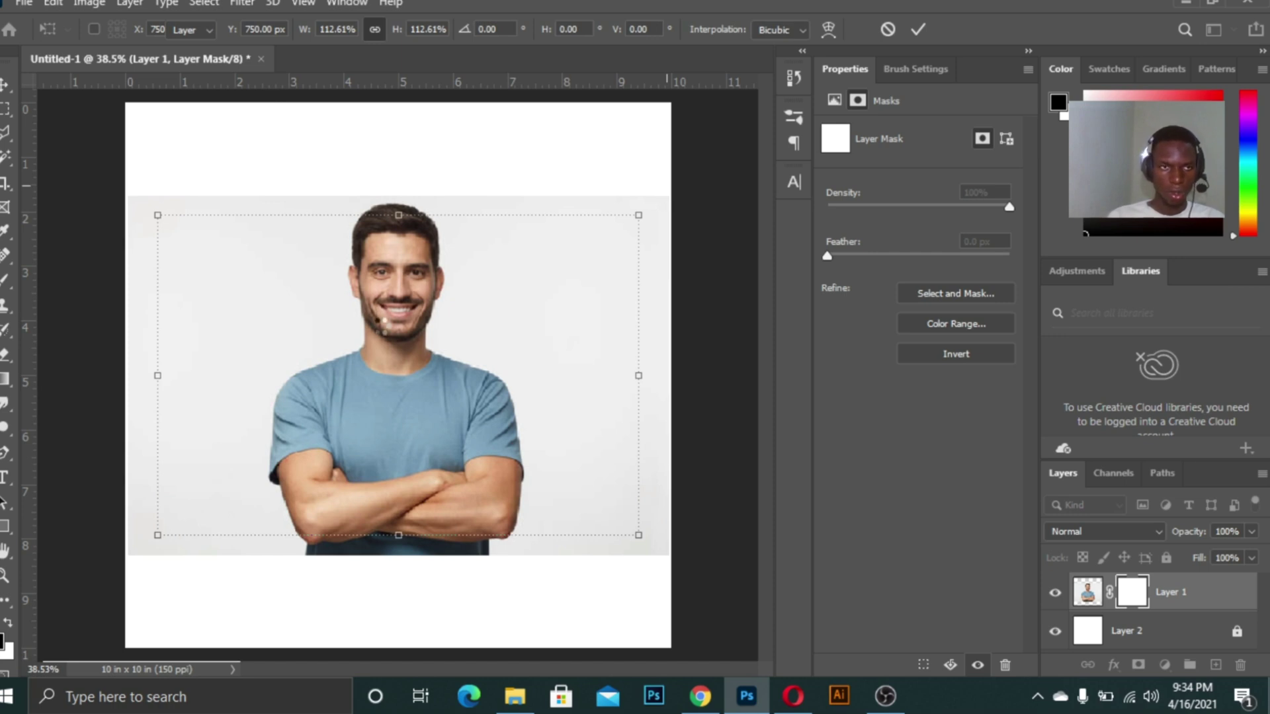
key("ctrl+minus")
key("ctrl+minus")
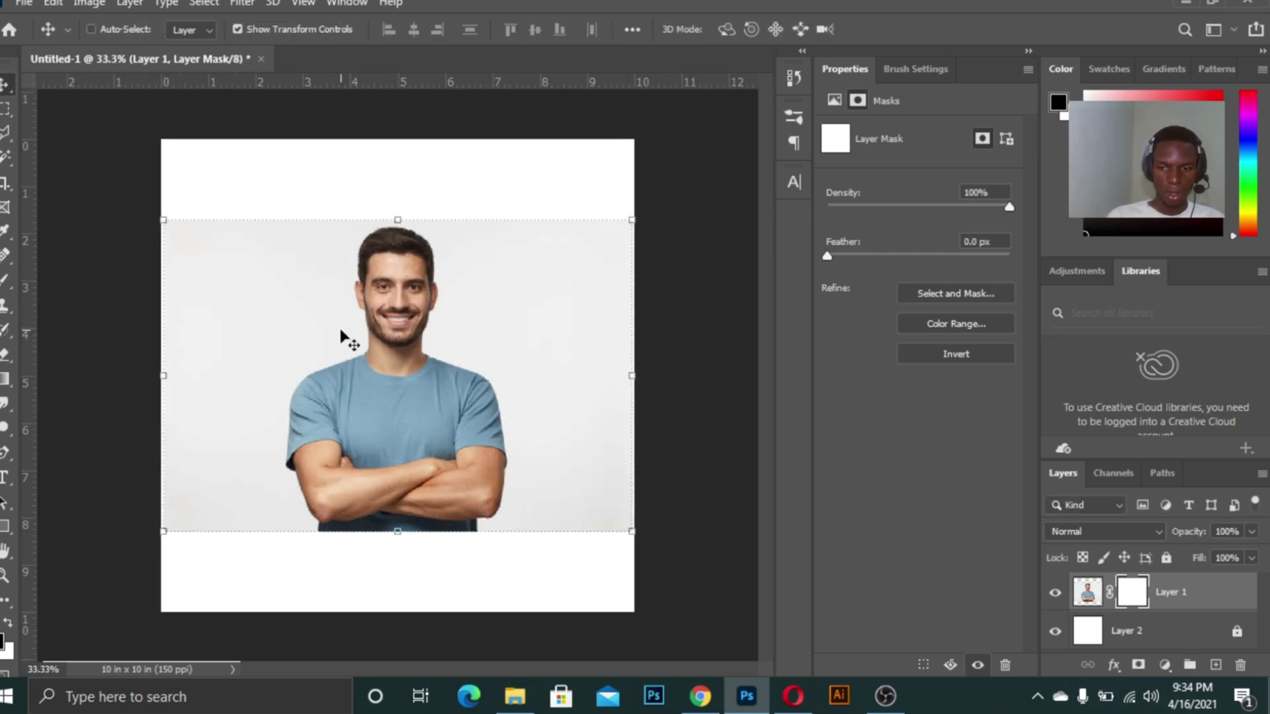
key("ctrl")
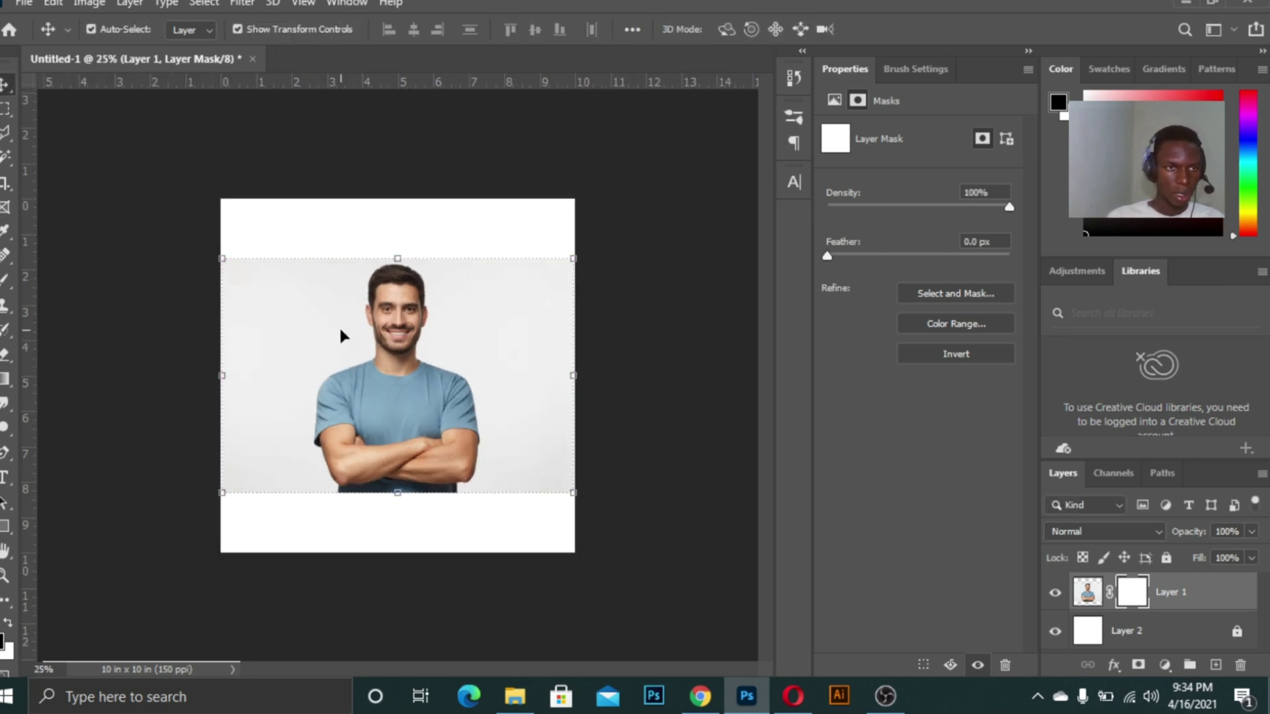
- With a hard 600 px brush, hide the photo's lower part by painting black on the mask, and restore it with white
left_click(5, 283)
key("ctrl+plus")
key("bracketright")
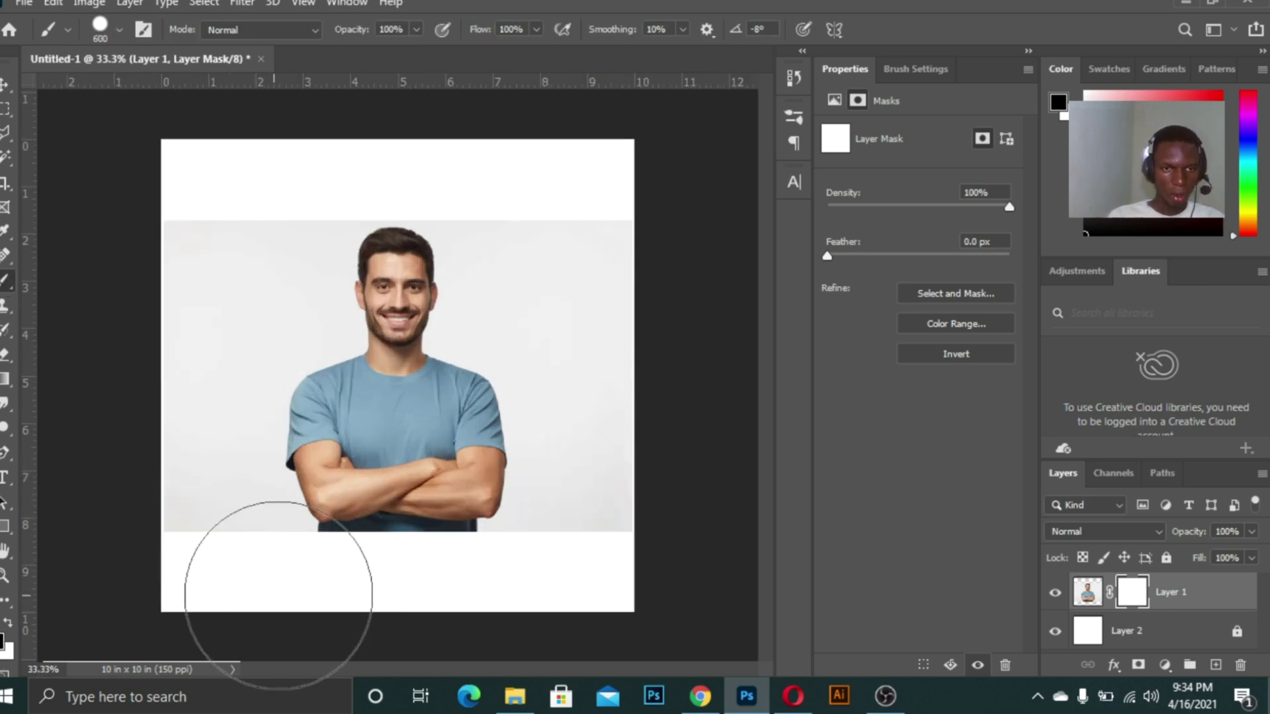
mouse_move(177, 569)
left_mouse_down()
mouse_move(471, 553)
mouse_move(679, 571)
left_mouse_up()
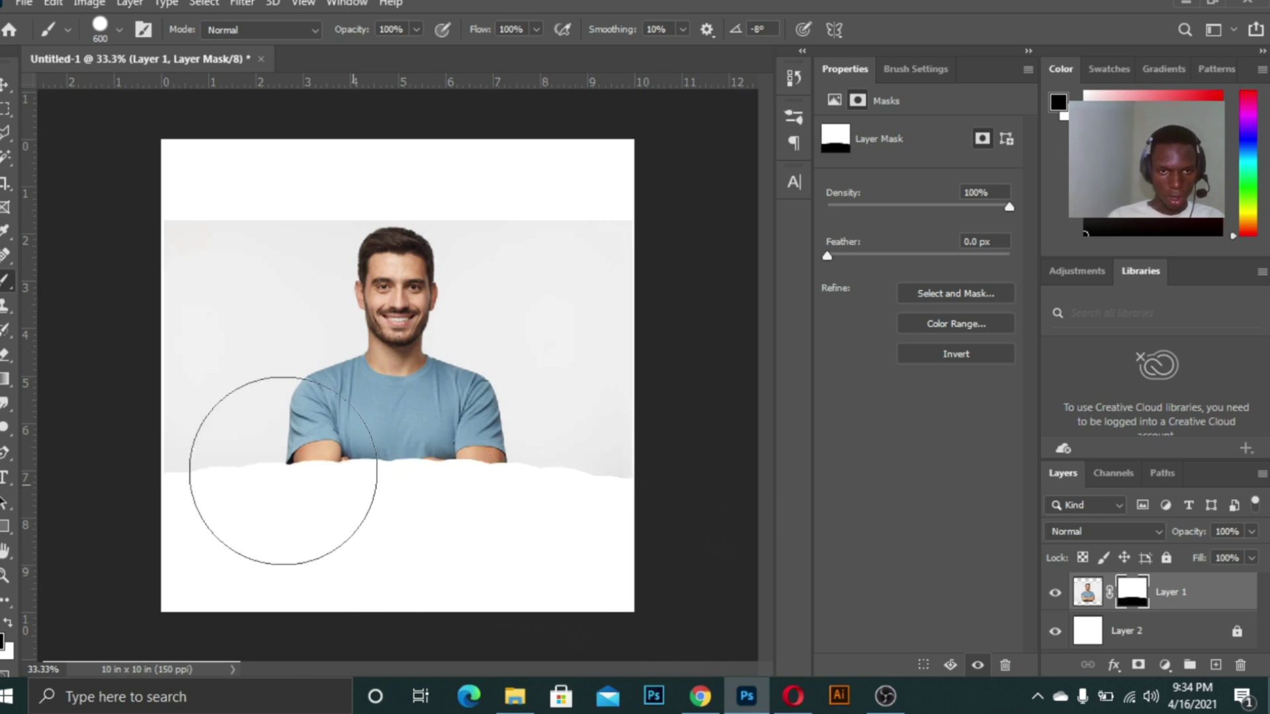
left_click(8, 625)
left_click_drag(161, 533, 795, 517)
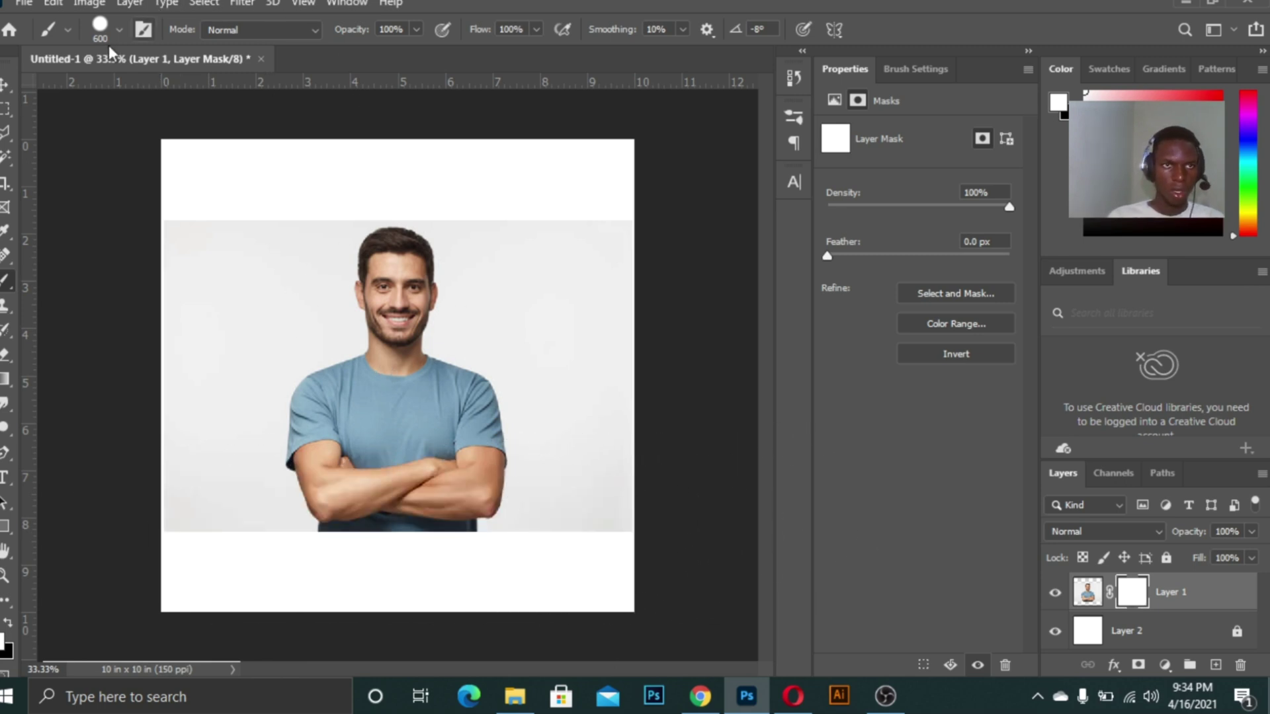
- Set the brush hardness to 0% and softly fade out the photo's lower part by painting black on the mask
left_click(118, 30)
left_click_drag(204, 129, 90, 135)
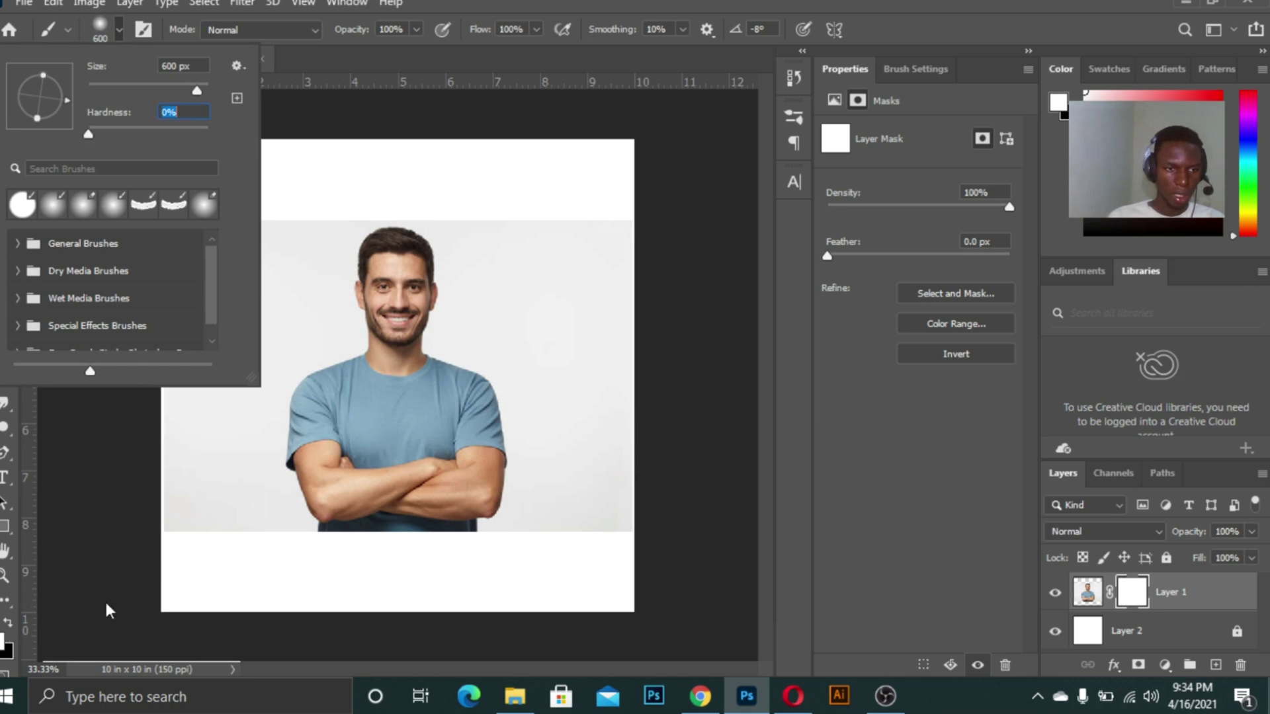
left_click(6, 624)
mouse_move(123, 565)
left_mouse_down()
mouse_move(381, 591)
mouse_move(602, 593)
mouse_move(686, 575)
mouse_move(473, 556)
mouse_move(119, 555)
mouse_move(724, 573)
mouse_move(202, 549)
left_mouse_up()
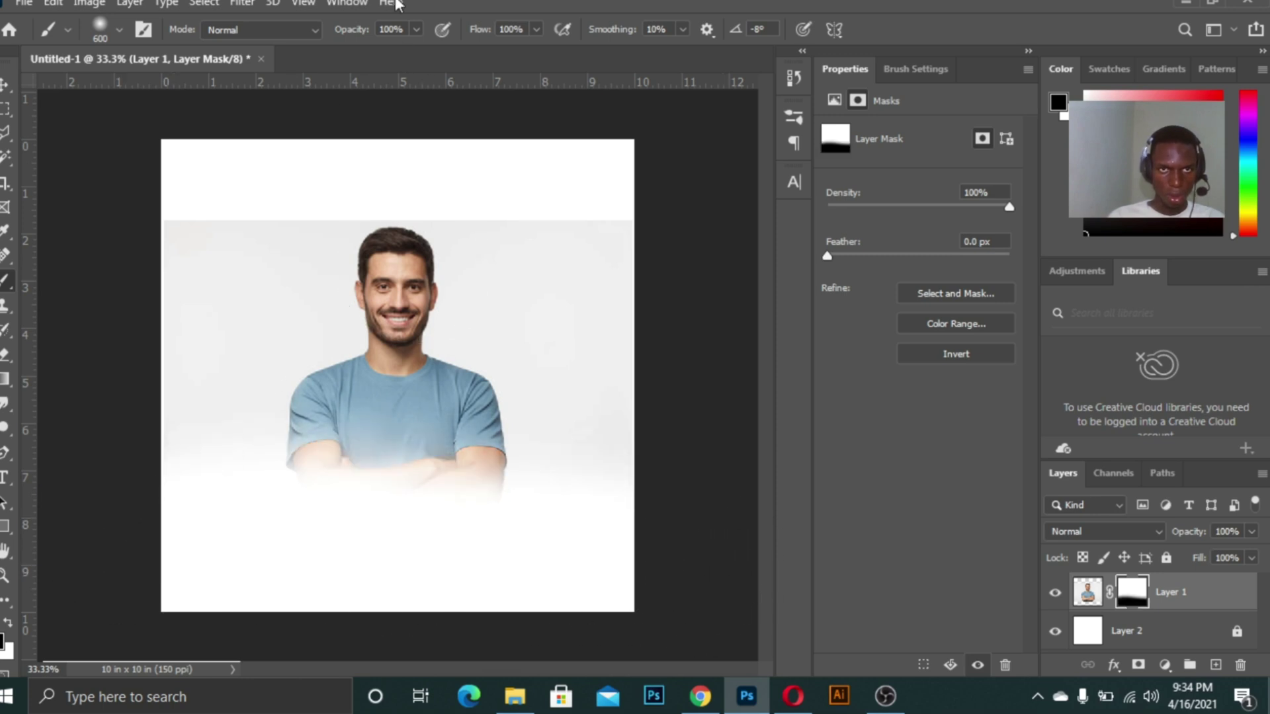
- Reduce the brush opacity to 38% and flow to 33%, and fade the man's lower torso further with black on the mask
left_click(415, 34)
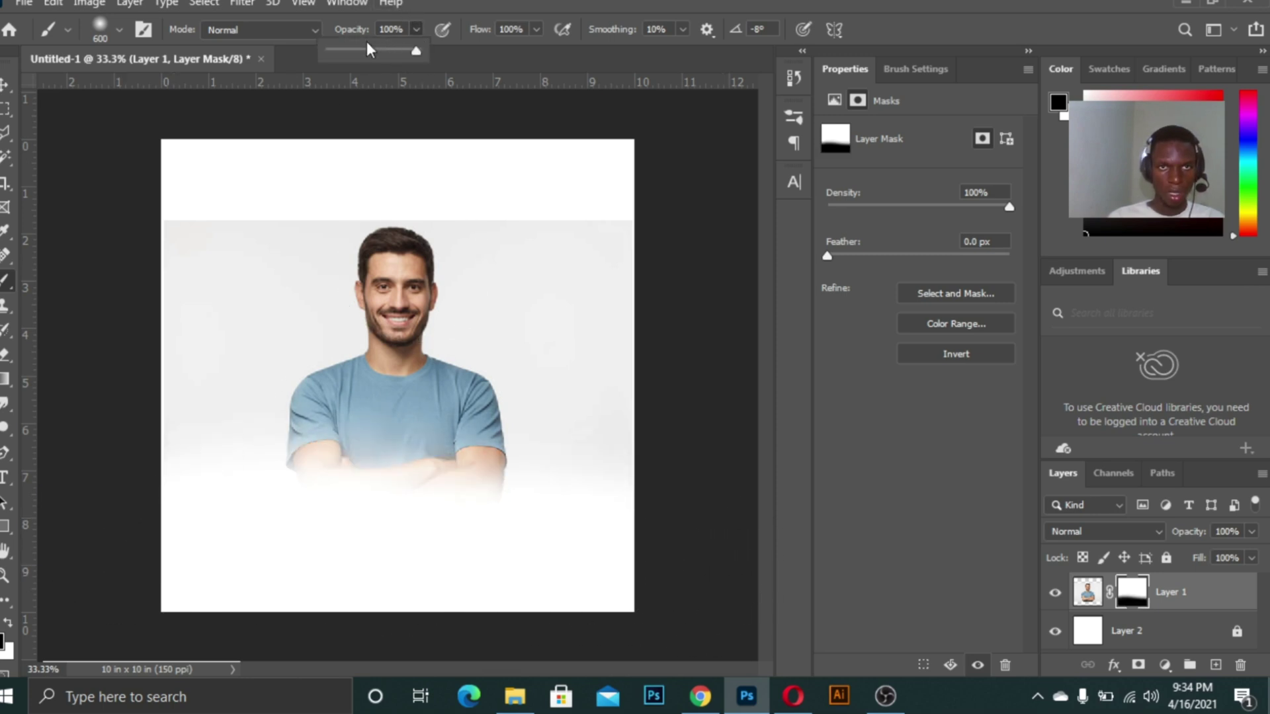
left_click(537, 29)
left_click(478, 52)
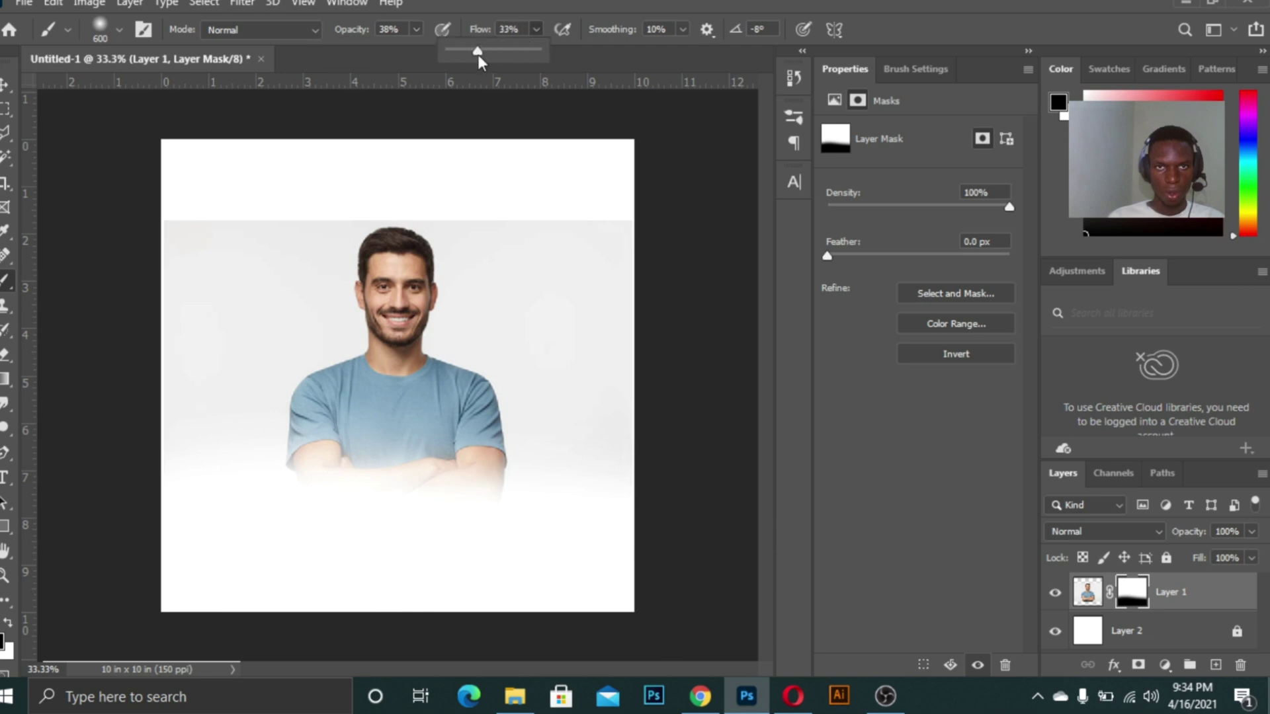
mouse_move(185, 486)
left_mouse_down()
mouse_move(519, 502)
mouse_move(487, 481)
mouse_move(443, 498)
mouse_move(457, 488)
mouse_move(312, 493)
left_mouse_up()
mouse_move(181, 436)
left_mouse_down()
mouse_move(399, 468)
mouse_move(256, 489)
left_mouse_up()
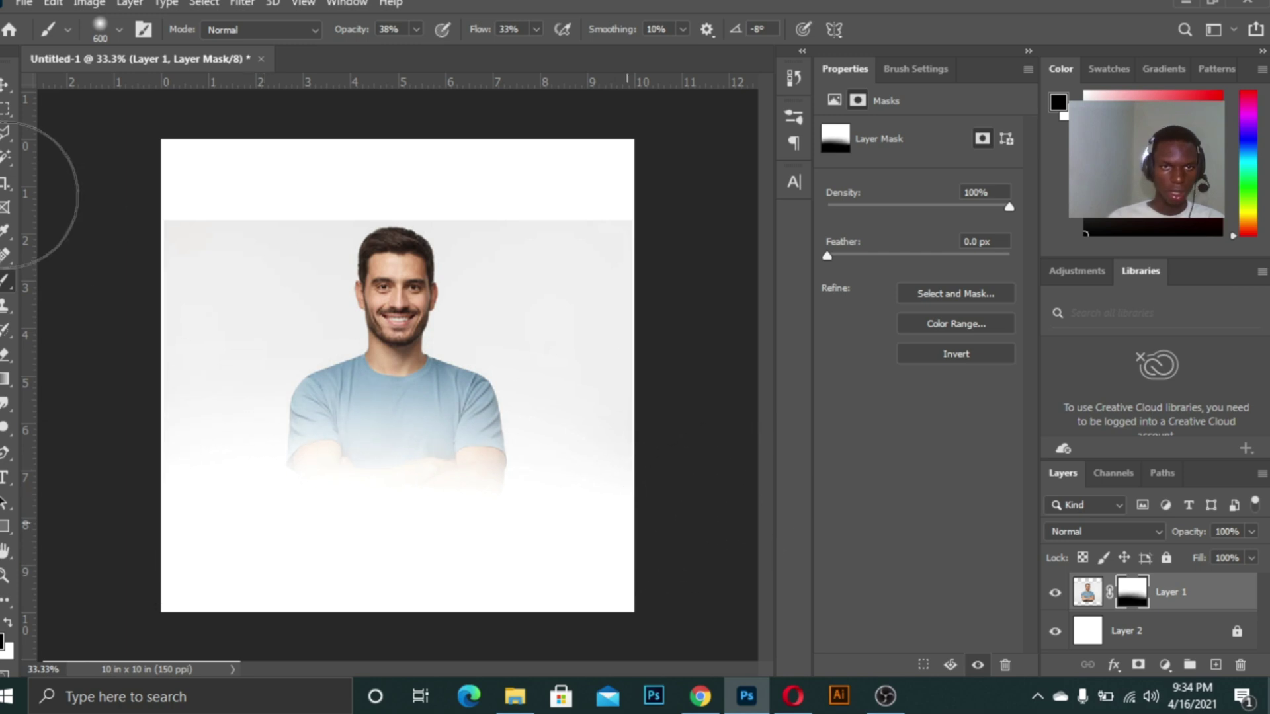
- Make white the foreground color and partially restore the man's arms and the photo's lower part by brushing over the mask
left_click(4, 84)
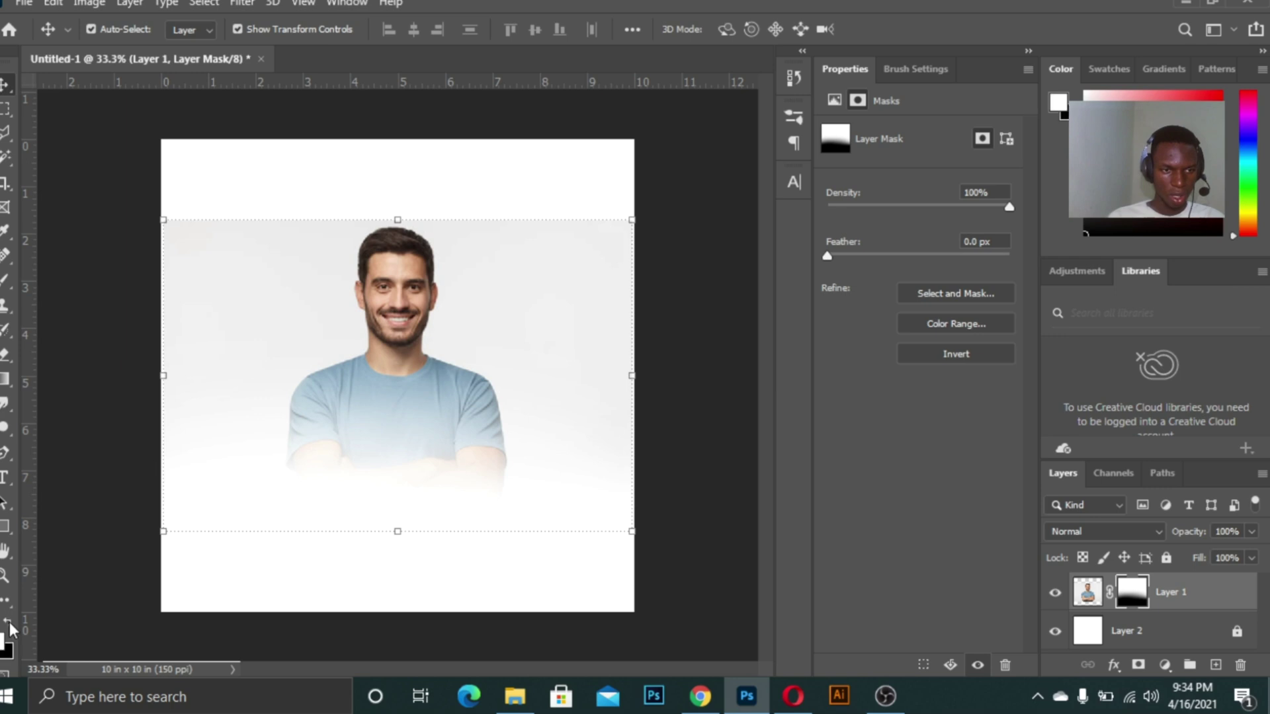
left_click(4, 301)
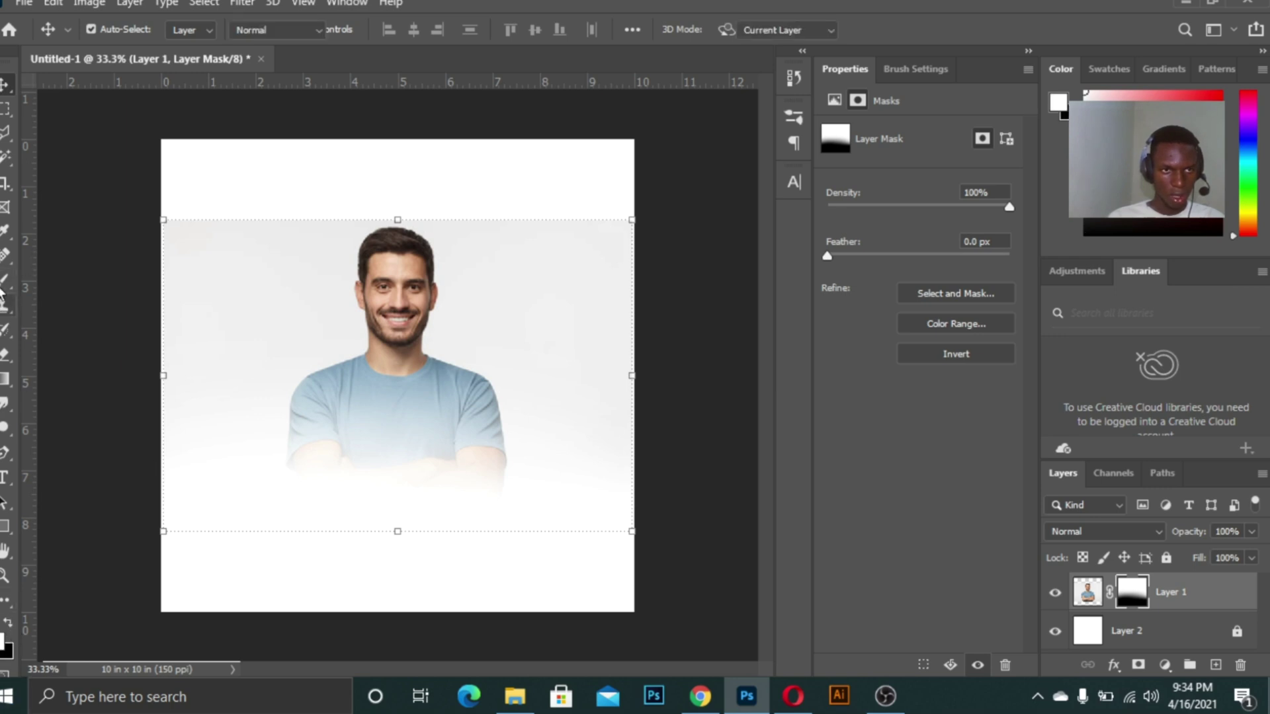
left_click(4, 283)
left_click(4, 283)
mouse_move(161, 480)
left_mouse_down()
mouse_move(278, 514)
mouse_move(644, 502)
mouse_move(485, 450)
left_mouse_up()
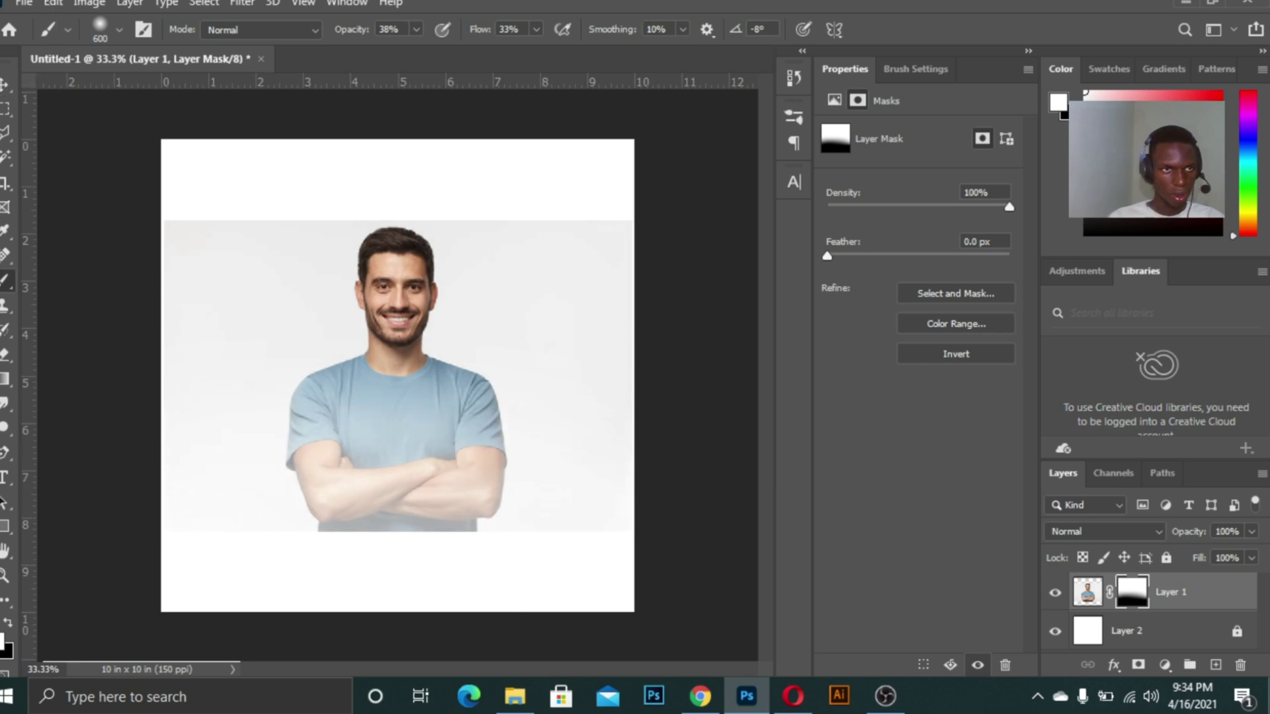
- Select the masked photo on the canvas and delete its layer, leaving only the white Layer 2
key("v")
left_click(515, 162)
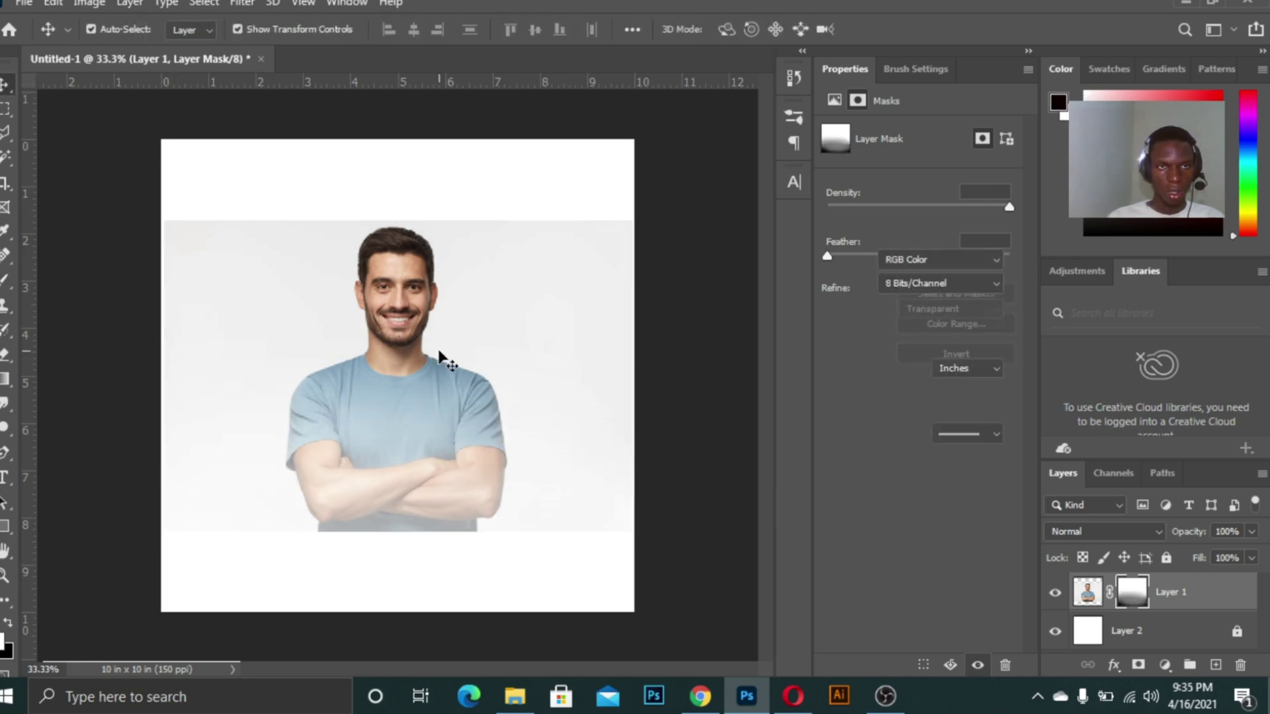
left_click(439, 357)
key("ctrl+0")
key("ctrl+minus")
key("ctrl+minus")
key("ctrl+minus")
key("ctrl+plus")
key("ctrl+plus")
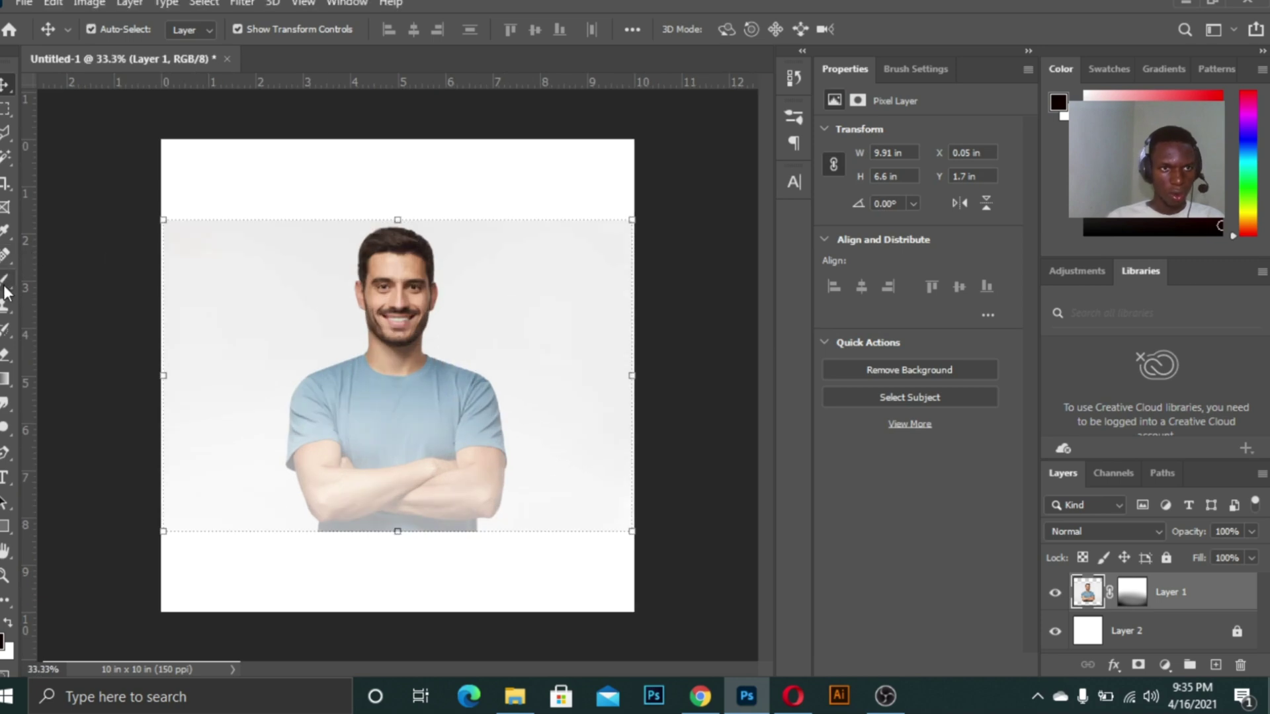
left_click(5, 284)
left_click(6, 84)
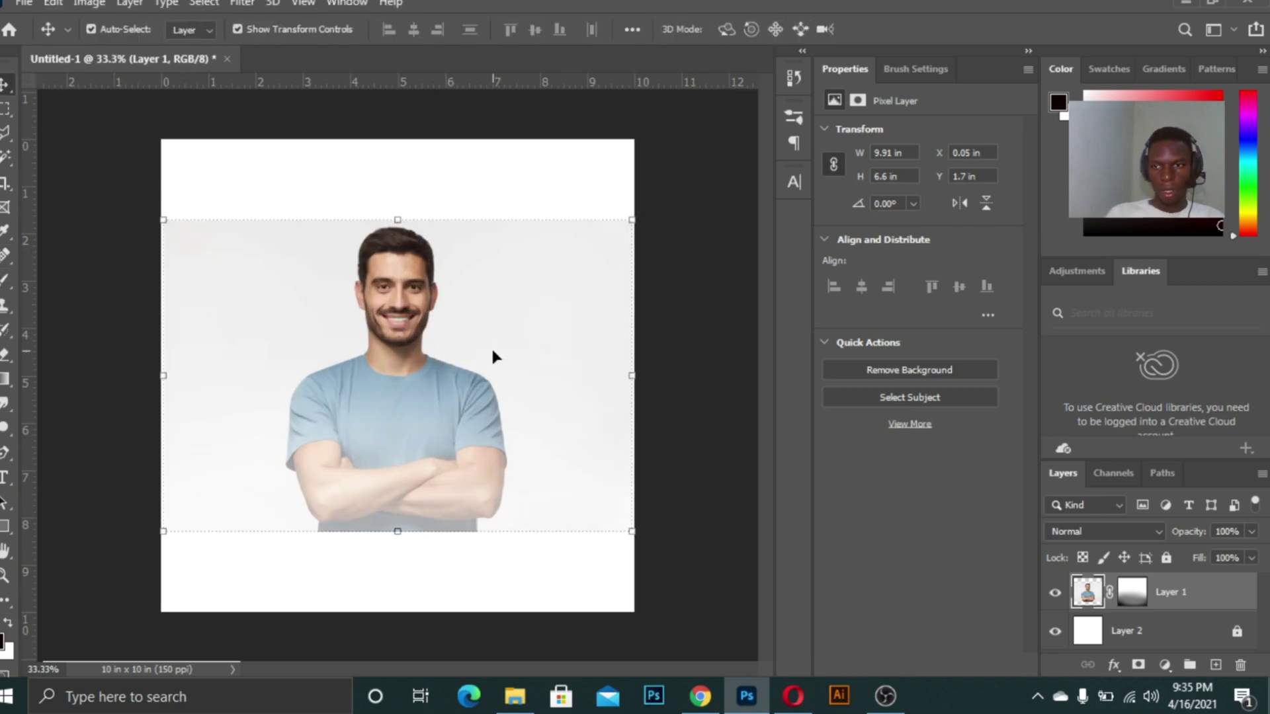
key("Delete")
key("ctrl+0")
key("ctrl+minus")
key("ctrl+minus")
key("ctrl+plus")
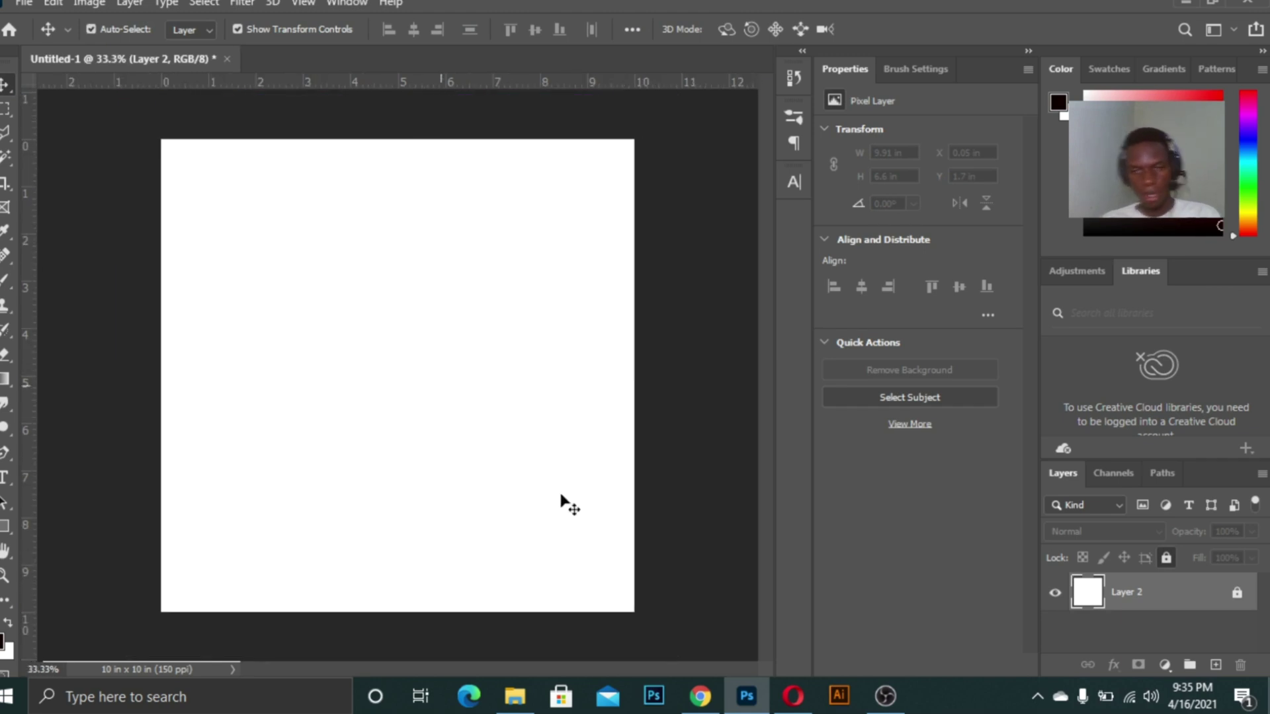
key("ctrl+0")
key("ctrl+minus")
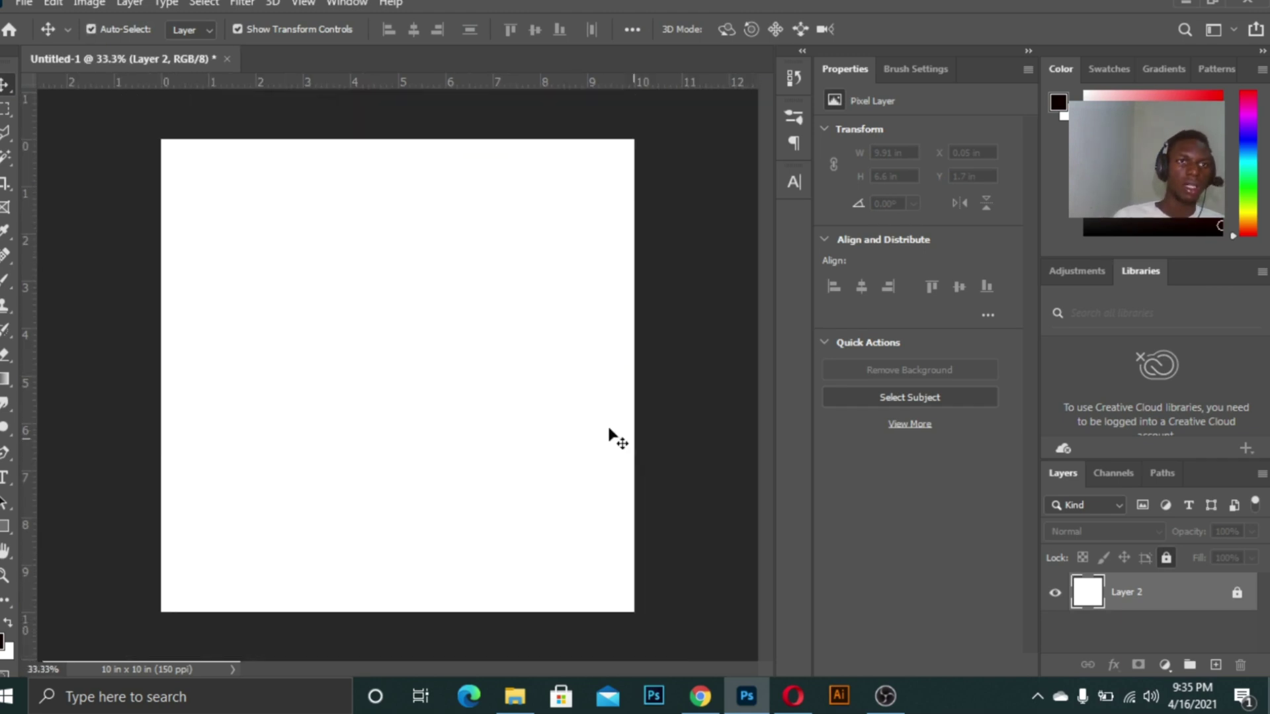
key("ctrl+0")
key("ctrl+minus")
key("ctrl+minus")
key("ctrl+plus")
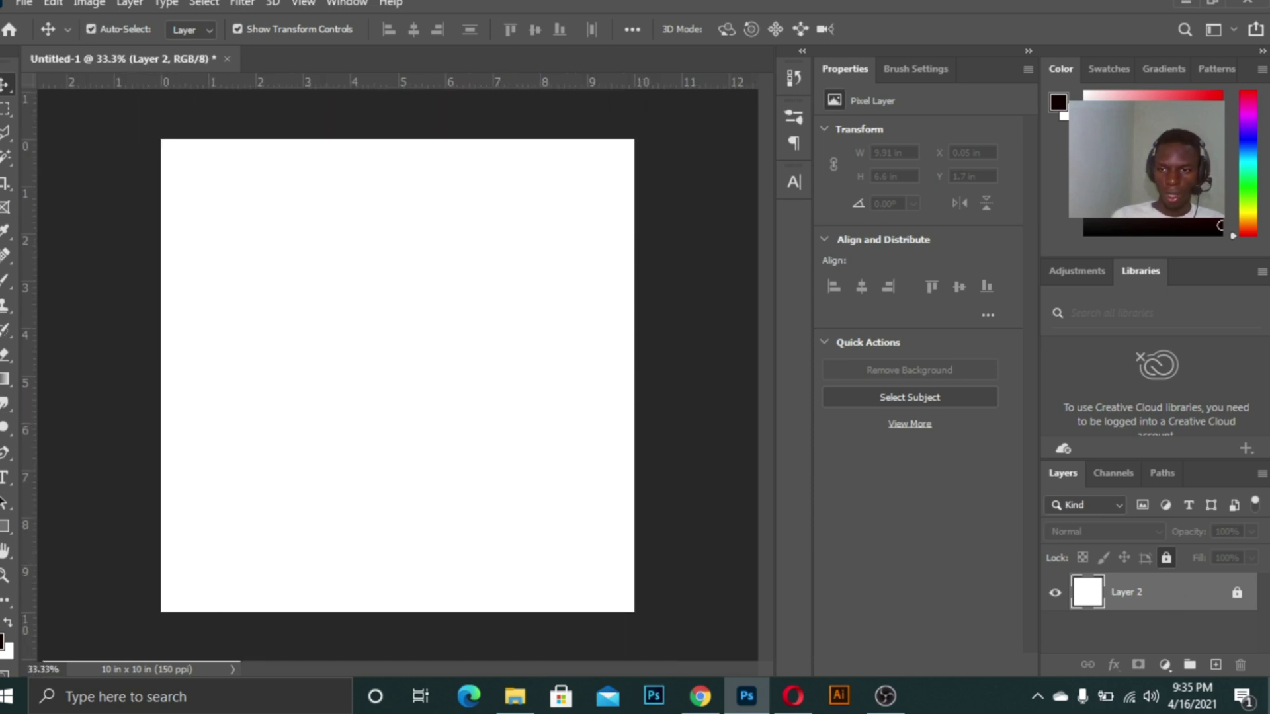
- Add a new empty layer above the locked white Layer 2
left_click(1216, 665)
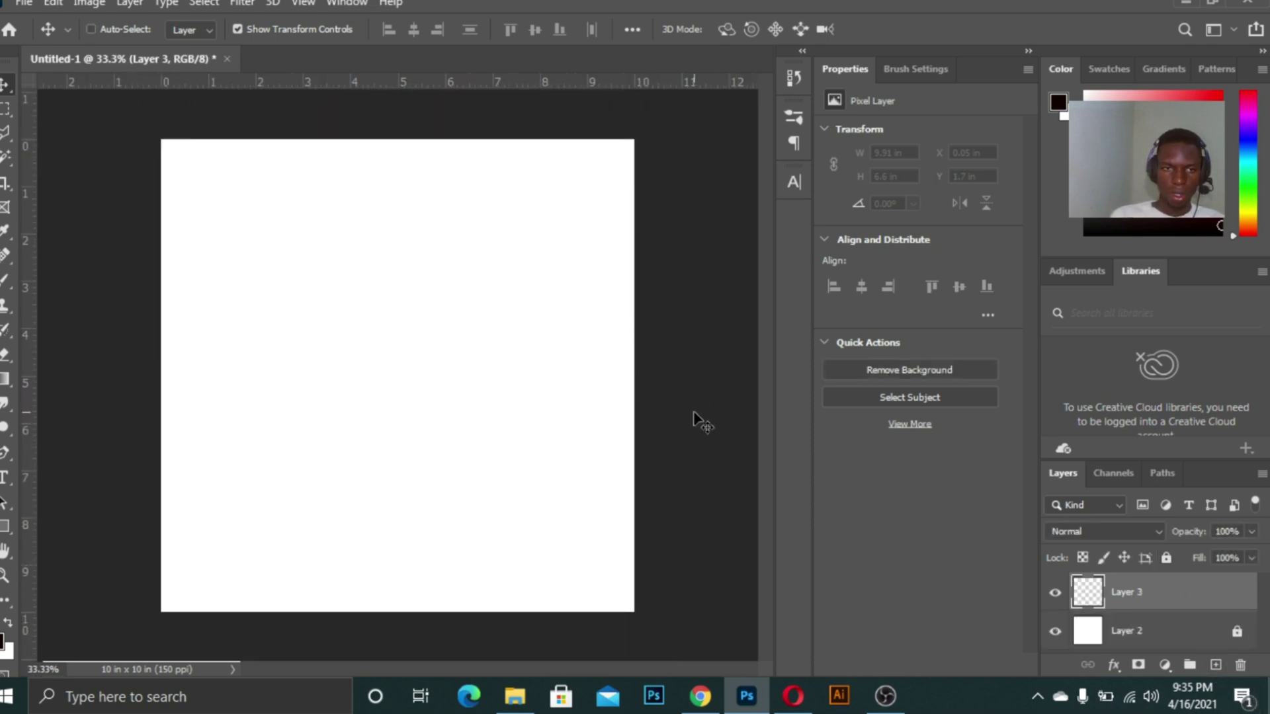
key("ctrl+plus")
key("ctrl+minus")
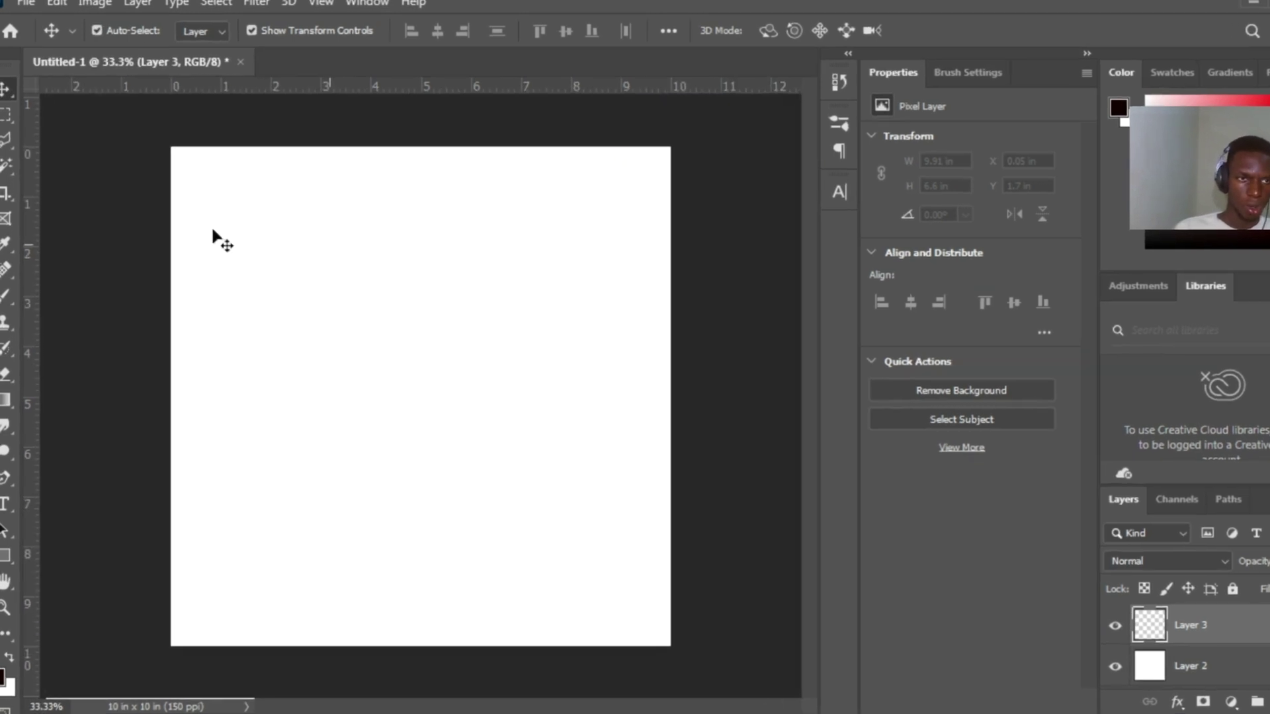
- Import the brush file Free Brush Stroke Photoshop Brushes.abr from the brushes folder on Local Disk (E:) for the Brush tool
left_click(5, 281)
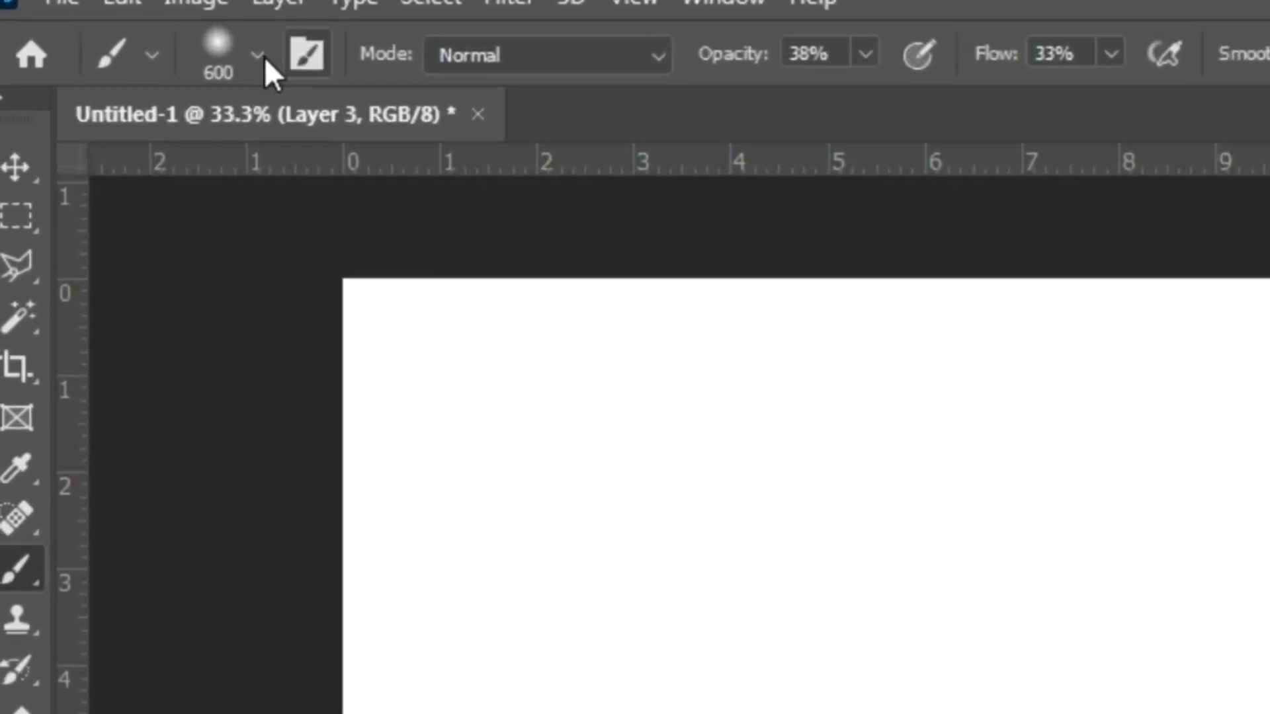
left_click(227, 49)
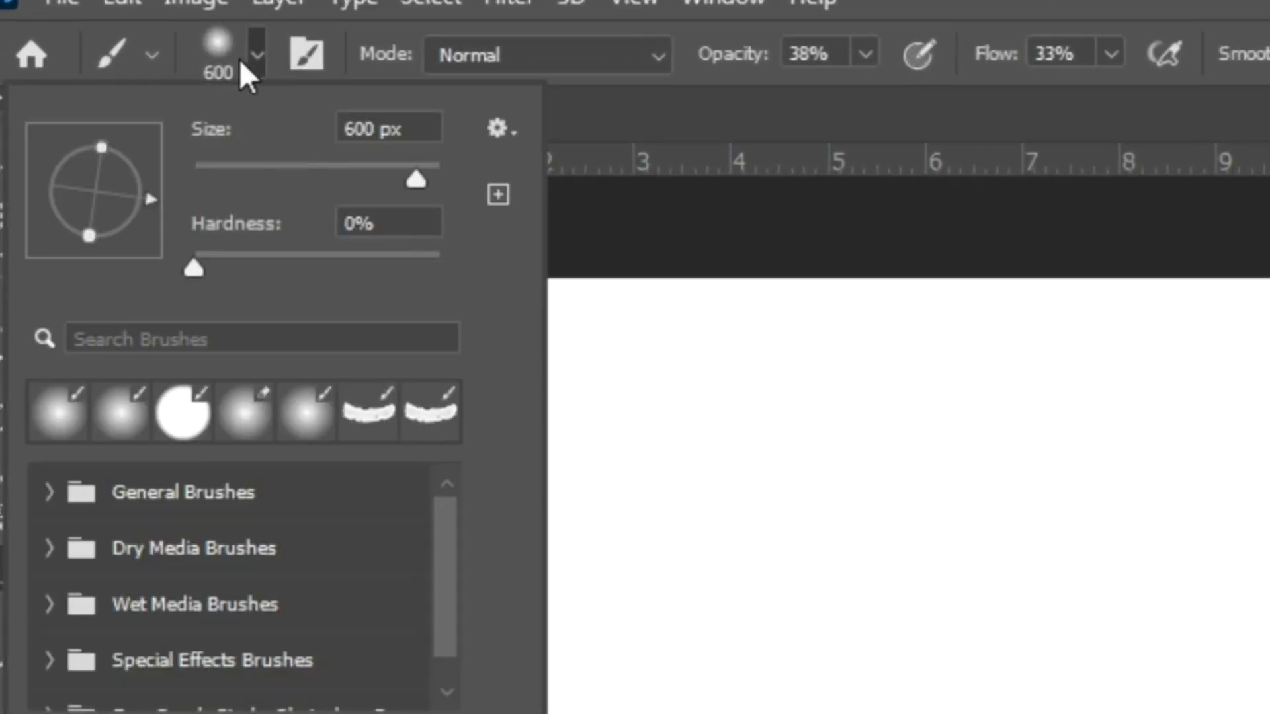
left_click(497, 129)
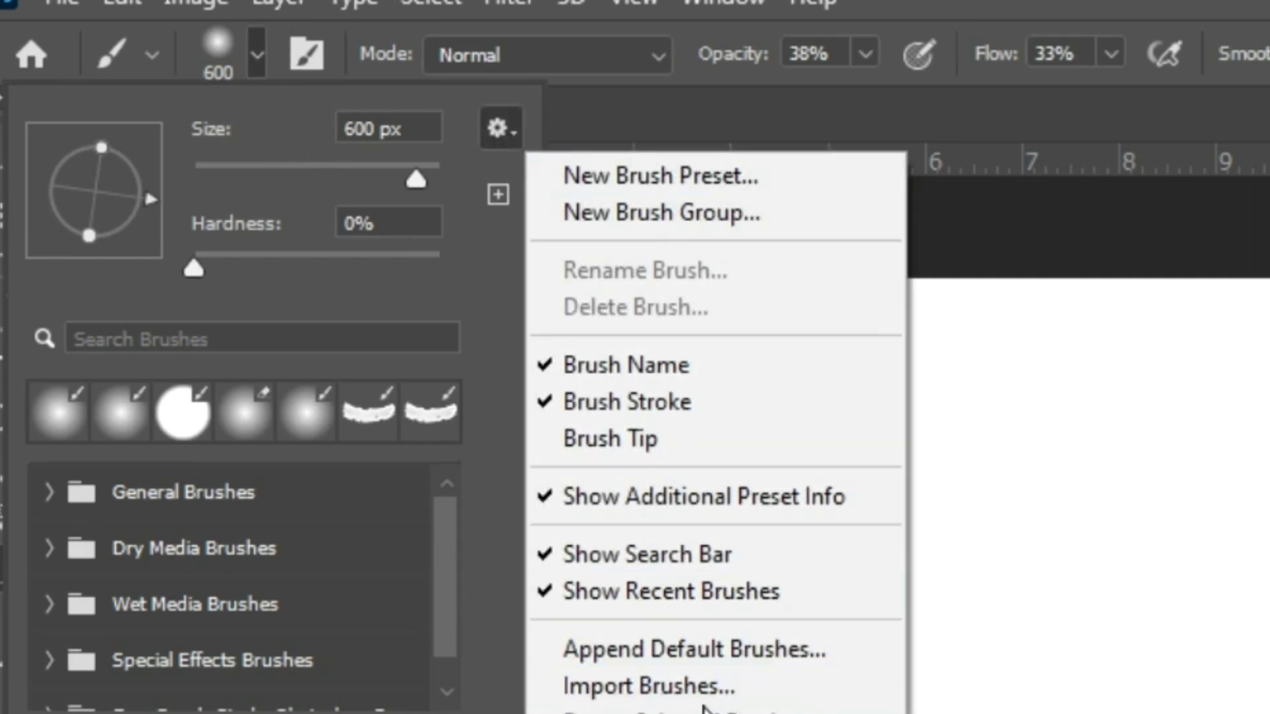
left_click(774, 691)
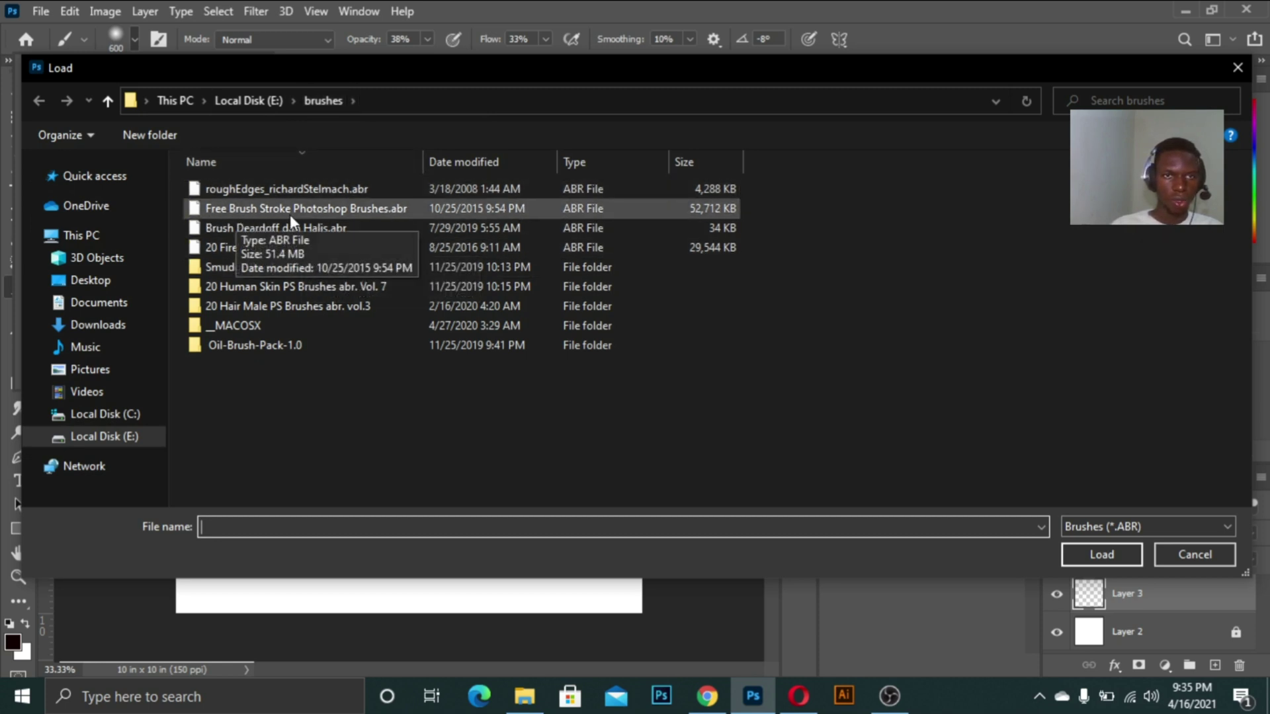
double_click(419, 209)
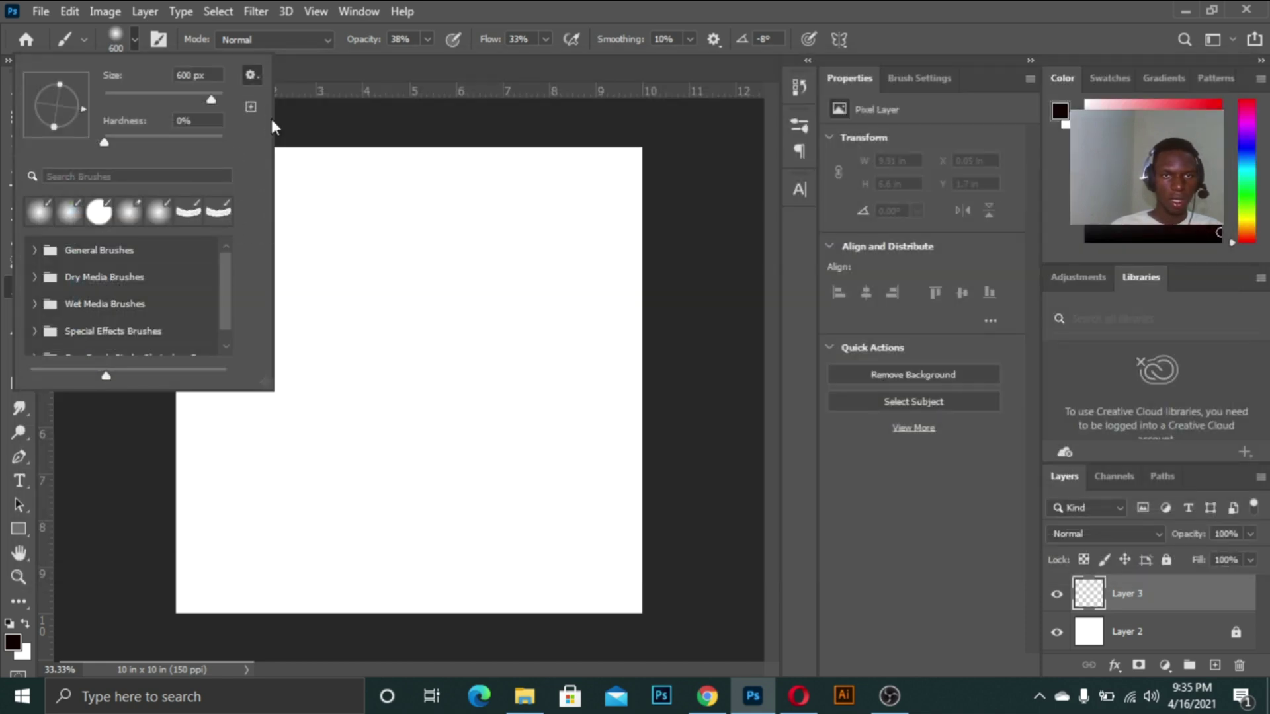
left_click(132, 38)
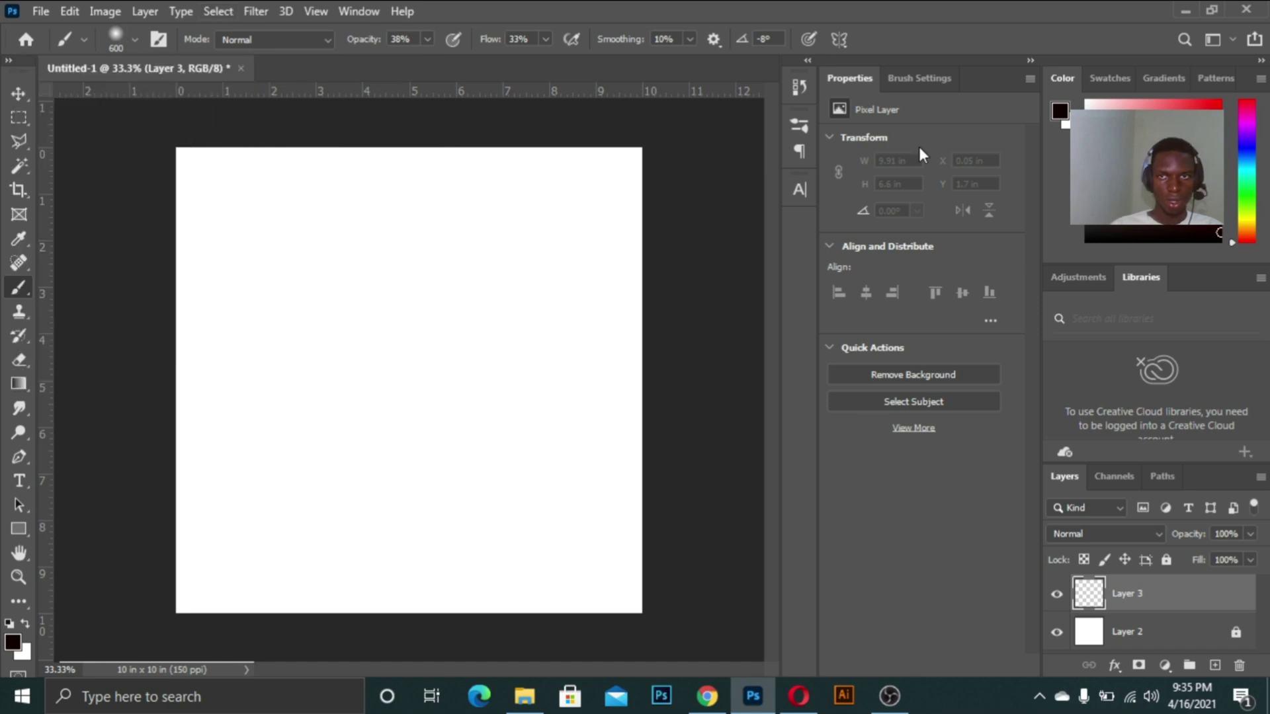
- Show the Brush Settings with the brush tip shape options
left_click(906, 78)
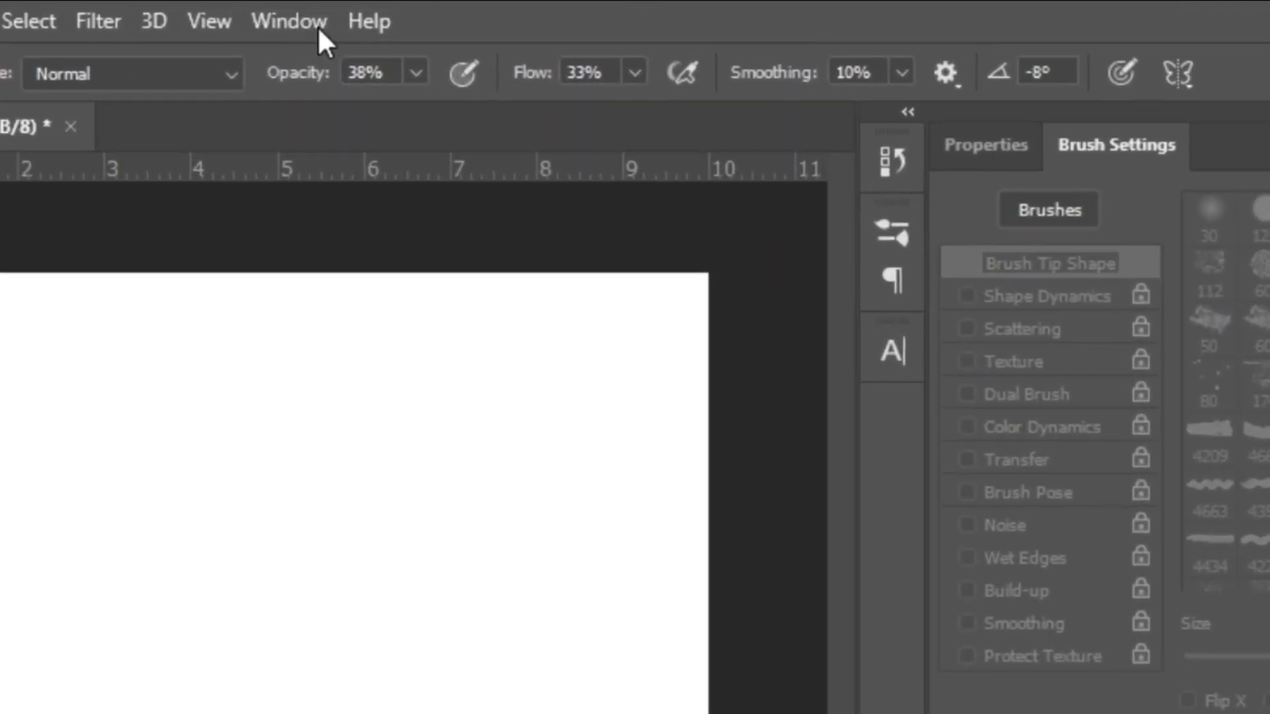
- Select the imported 4660 brush-stroke tip from the Brush Tip Shape options of the Brush Settings
left_click(301, 26)
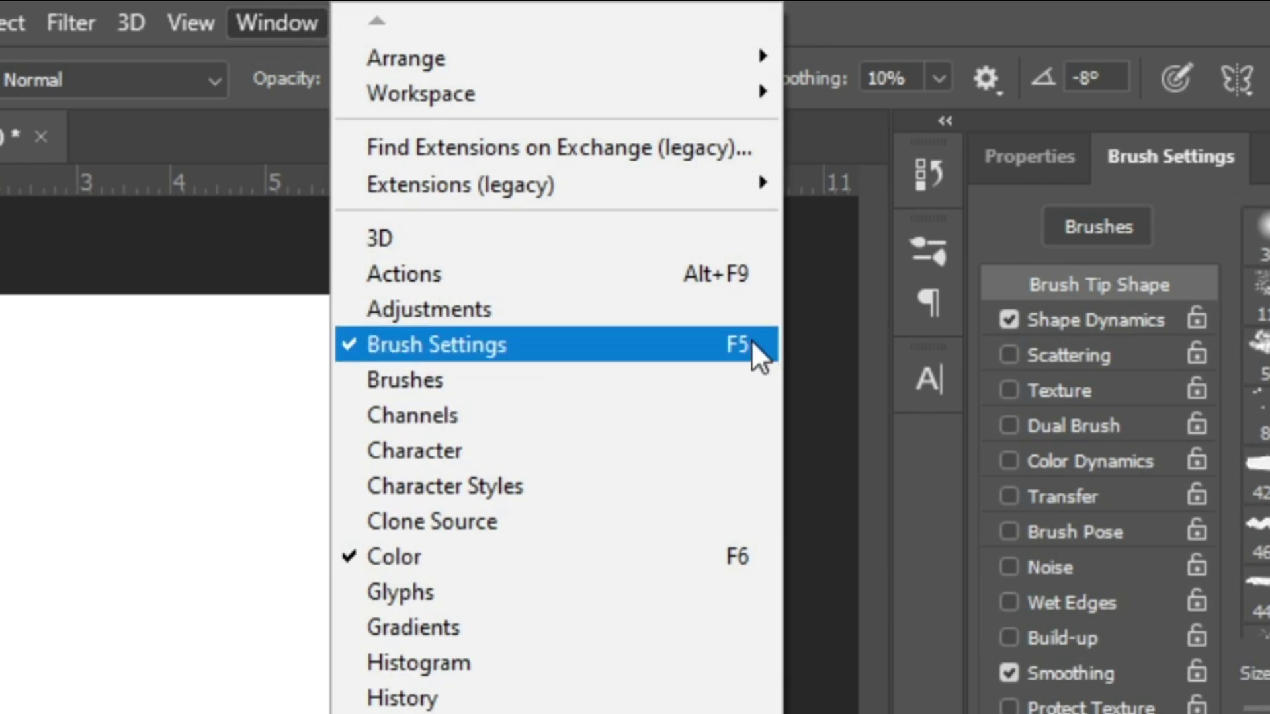
key("F5")
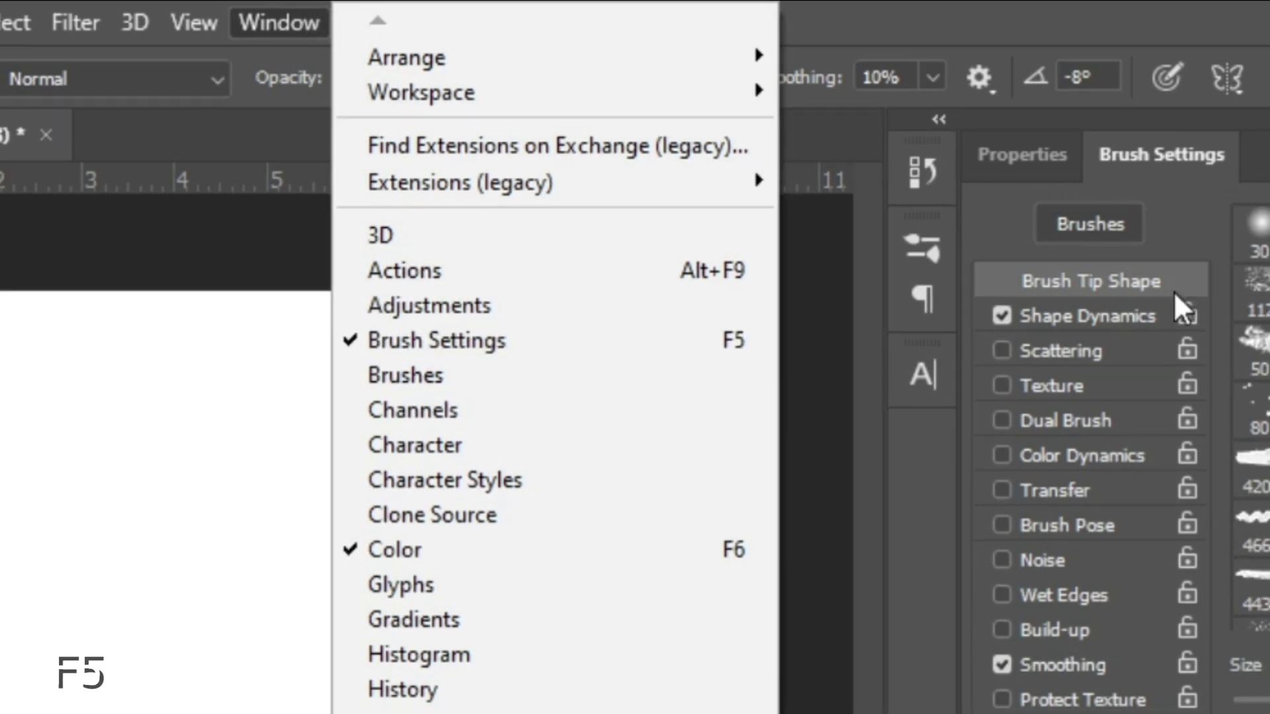
left_click(1189, 292)
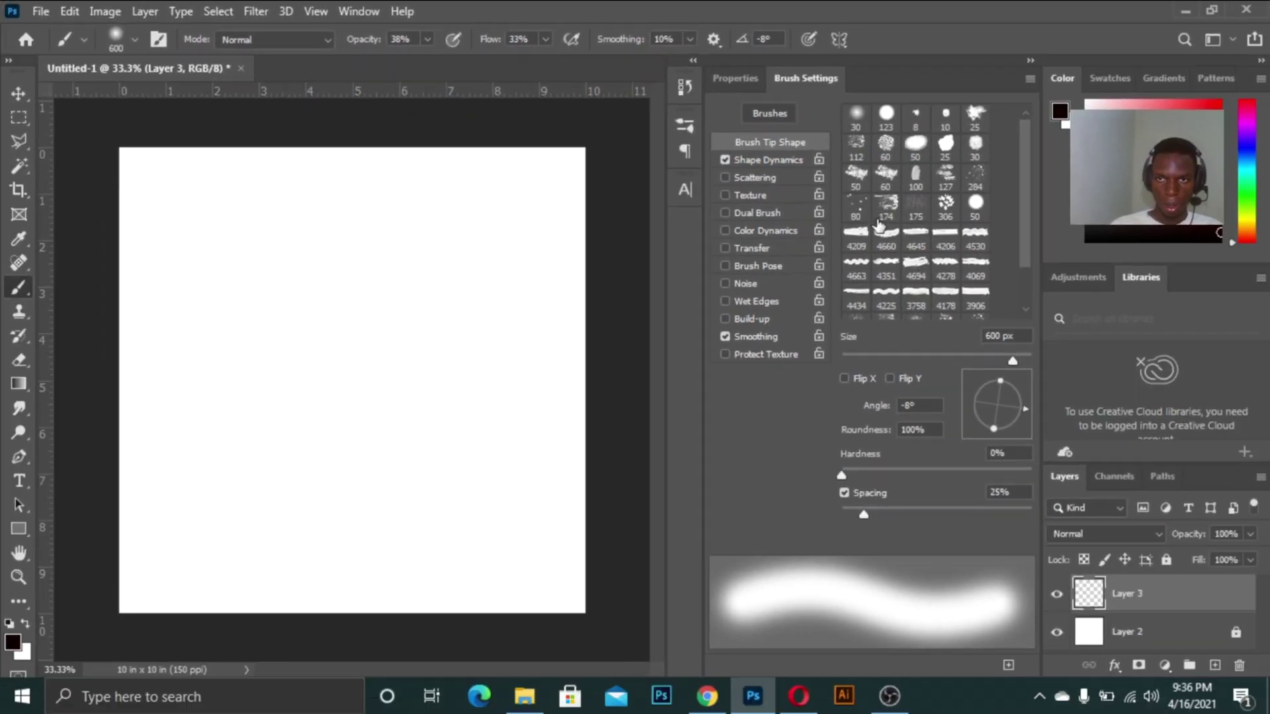
left_click(986, 286)
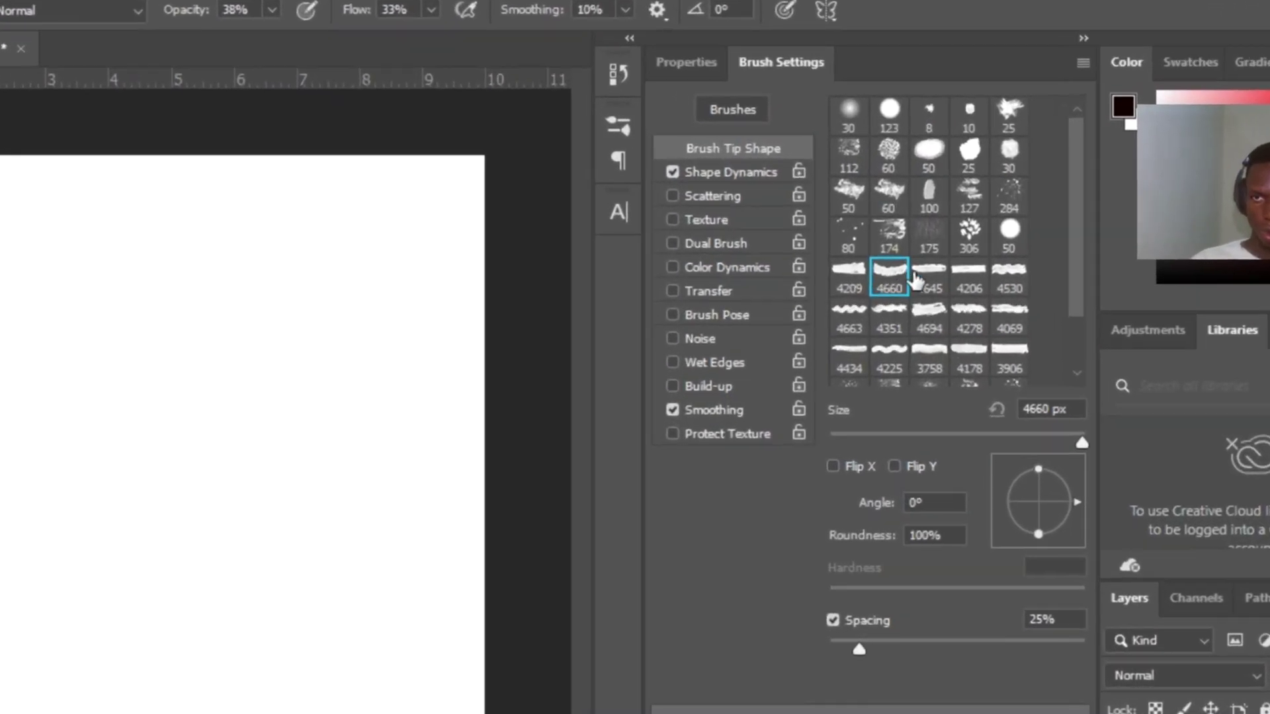
left_click(856, 236)
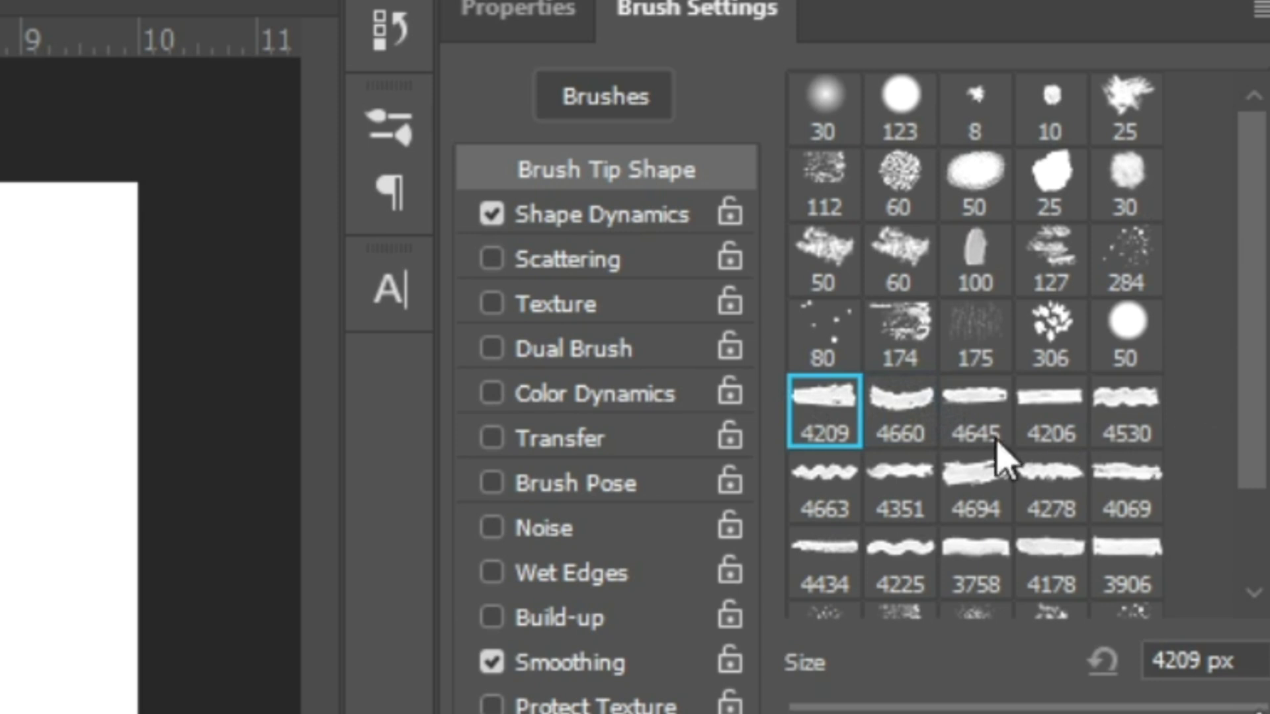
scroll(915, 406, "down", 2)
left_click(912, 394)
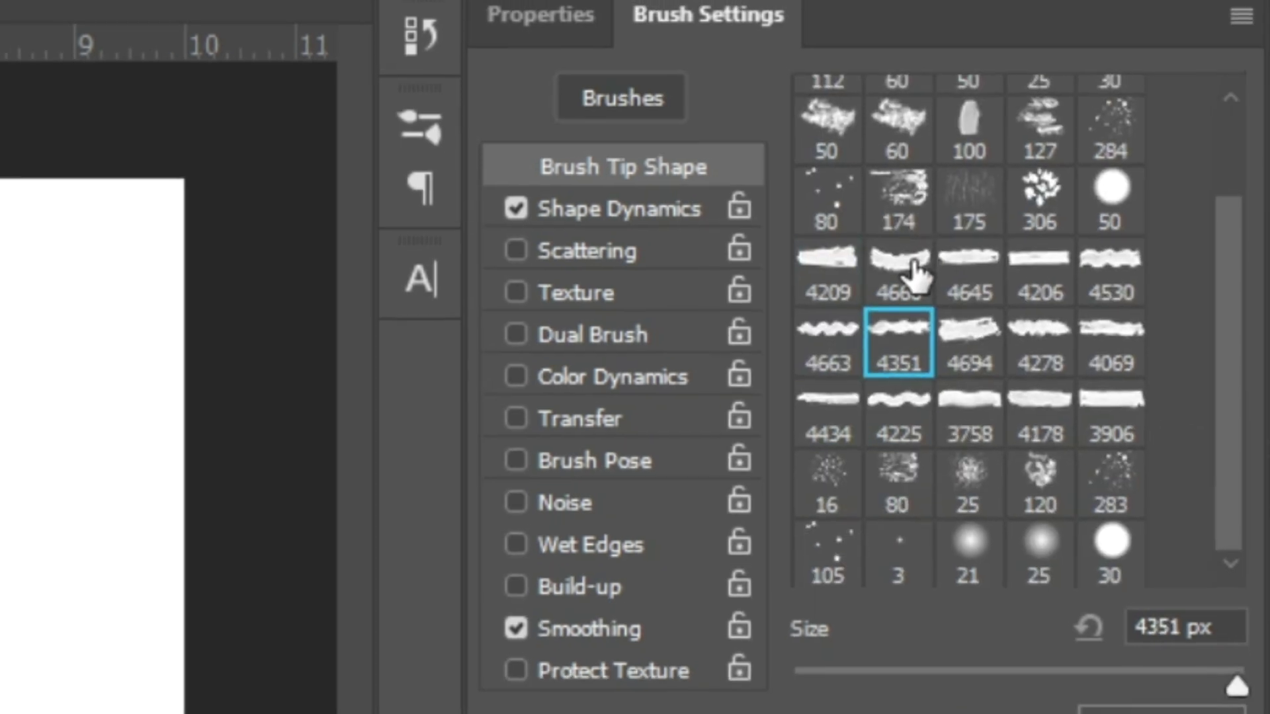
left_click(920, 275)
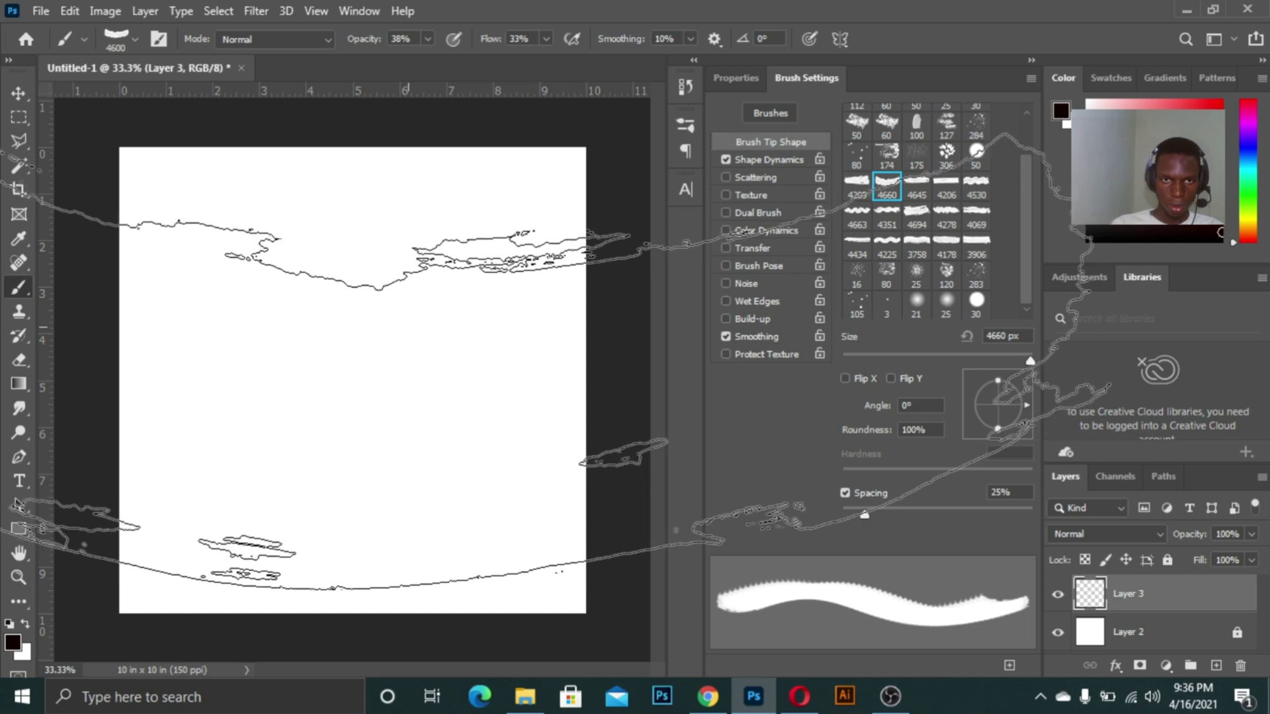
- Reduce the 4660 tip's size to 90 px and stamp one faint mark near the canvas centre on Layer 3
key("bracketleft")
key("bracketleft")
key("bracketleft")
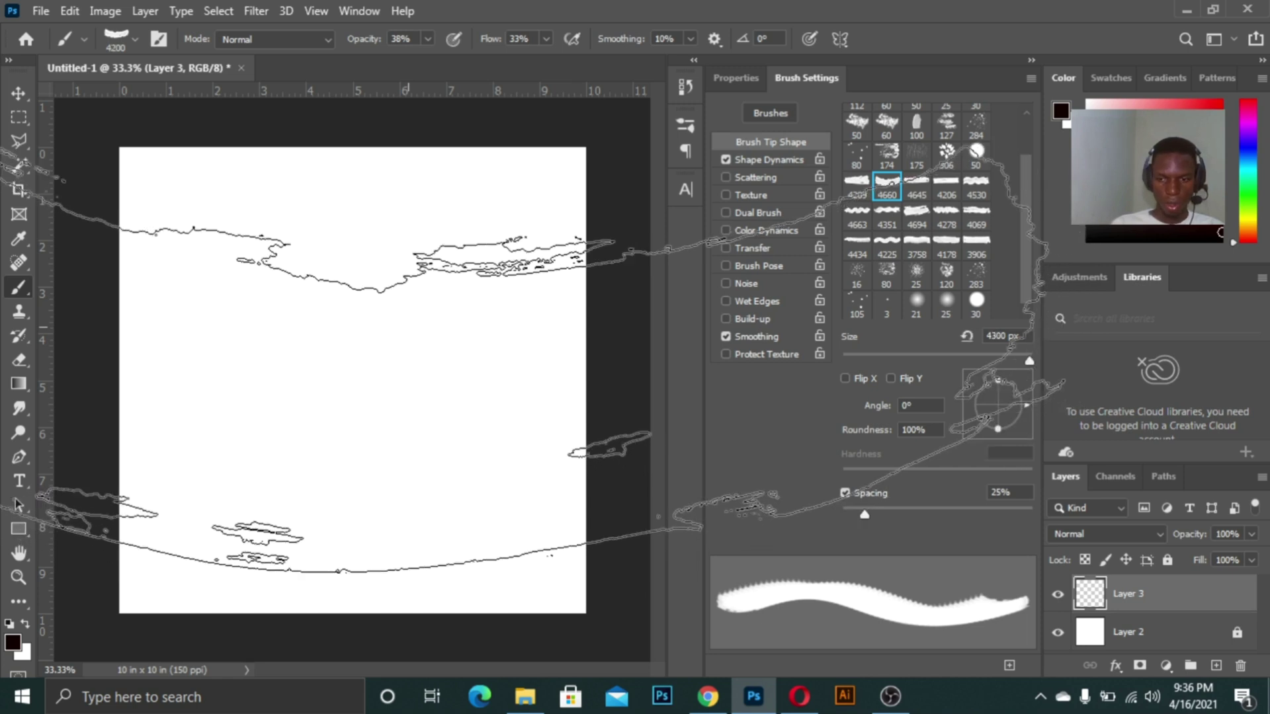
key("bracketleft")
key("bracketleft")
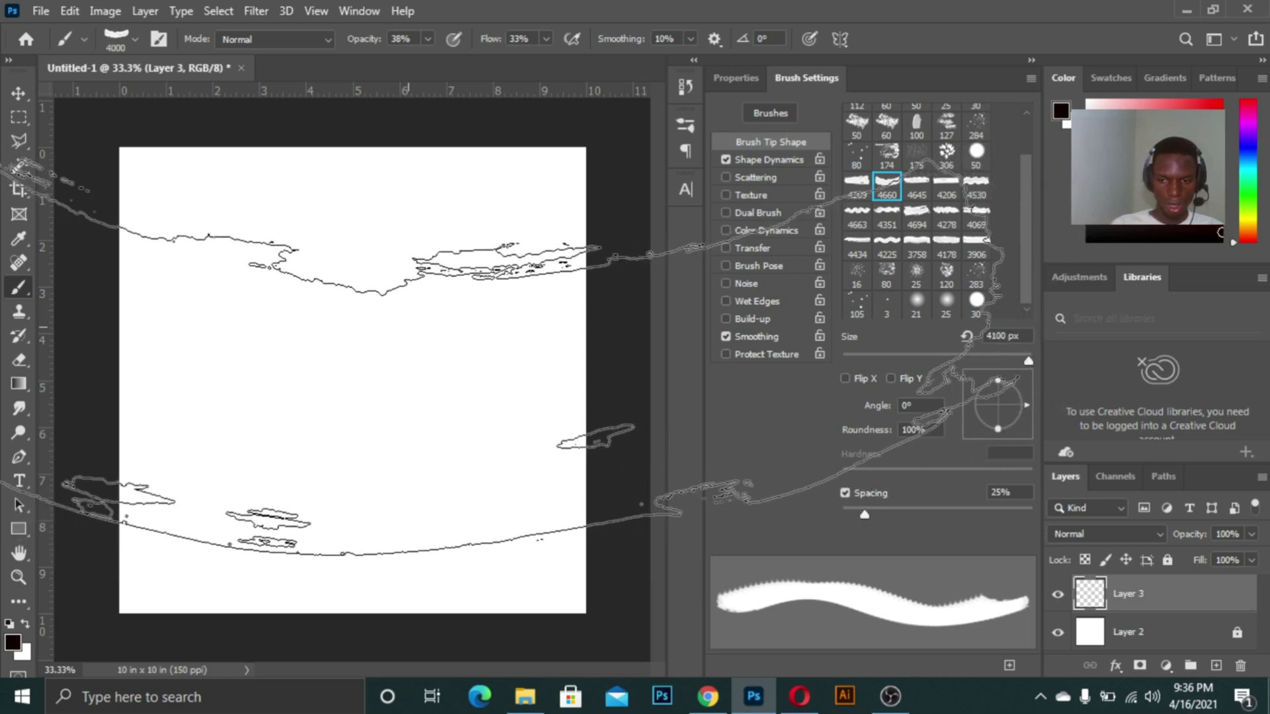
key("bracketleft")
key("bracketleft")
key("bracketleft")
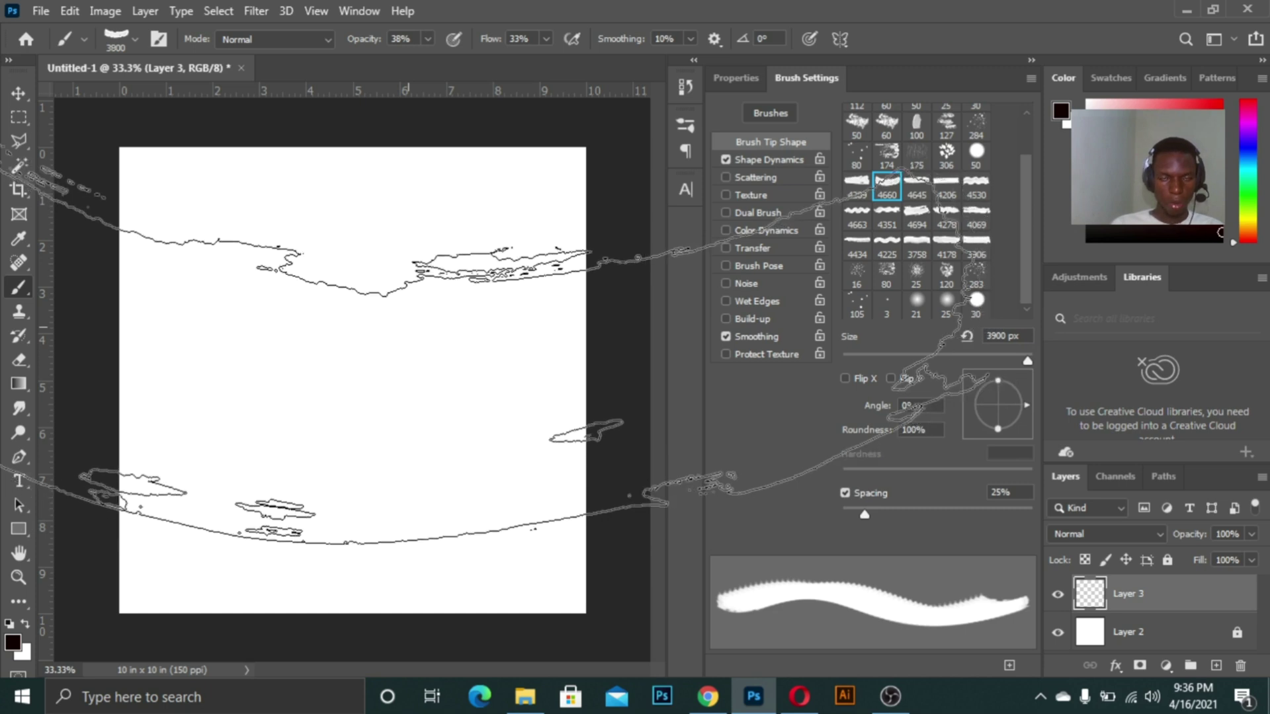
key("bracketleft")
key("bracketleft")
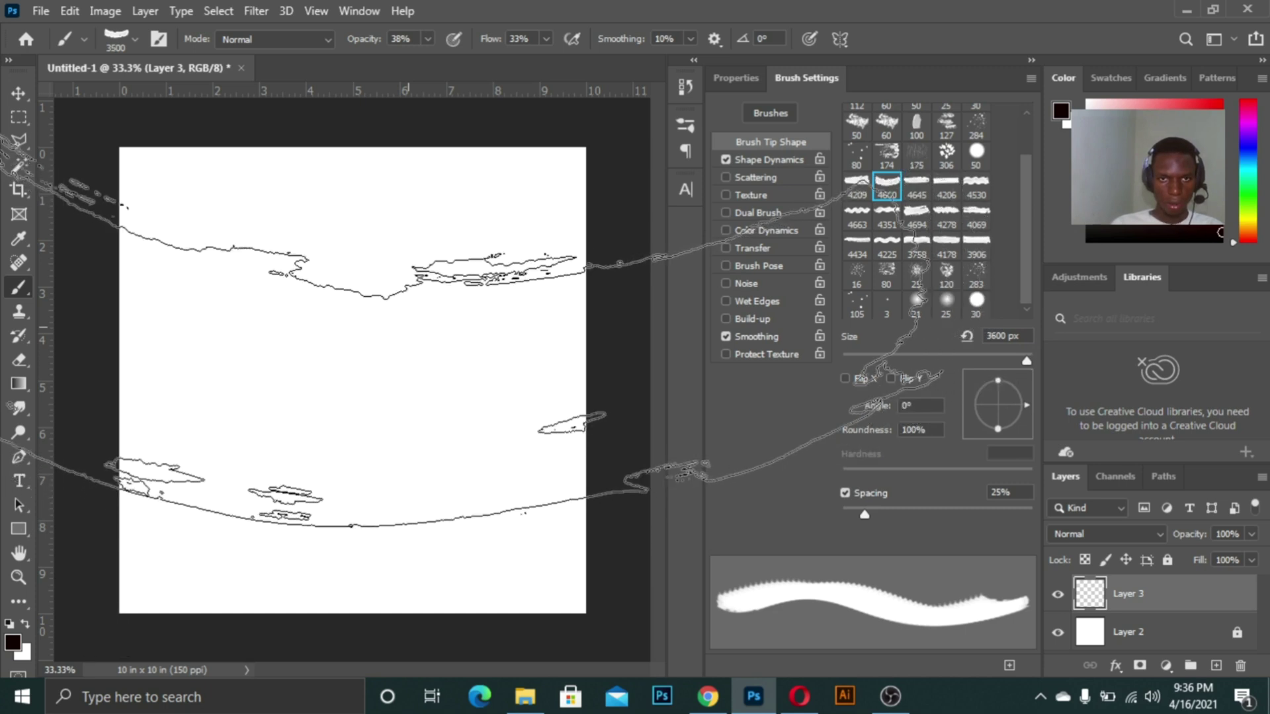
key("bracketleft")
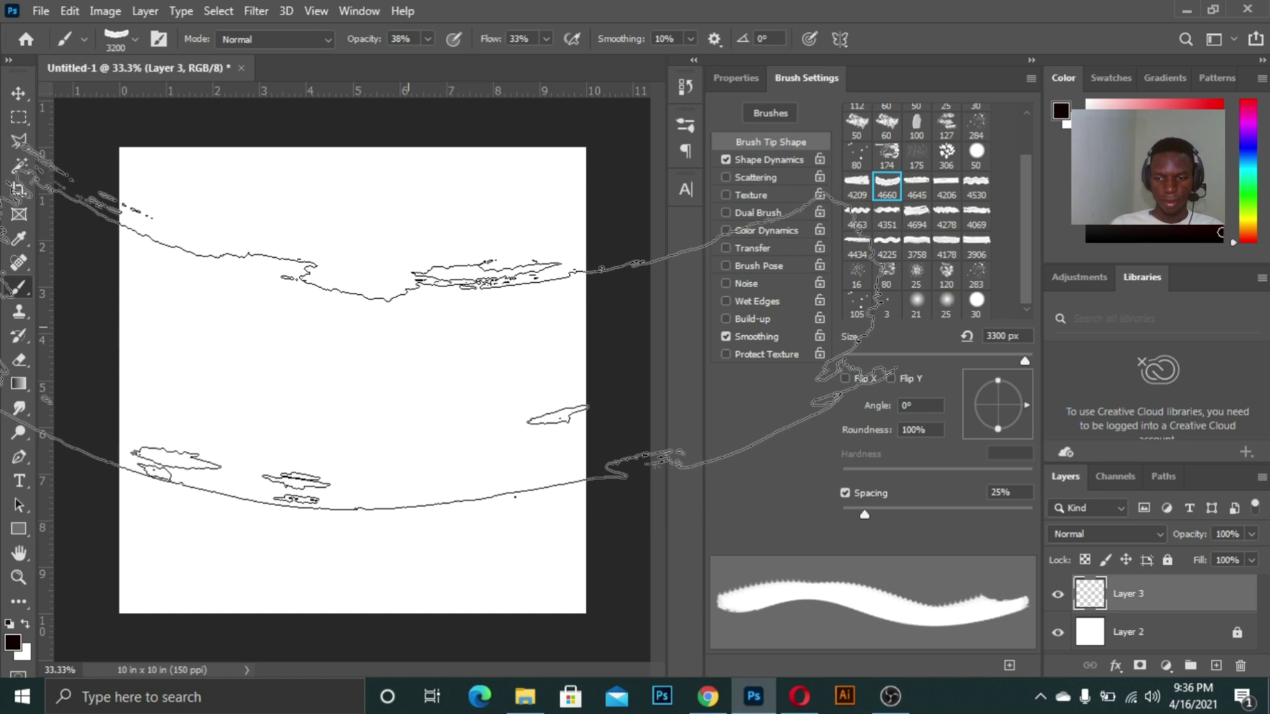
key("bracketleft")
key("bracketleft")
key("bracketleft")
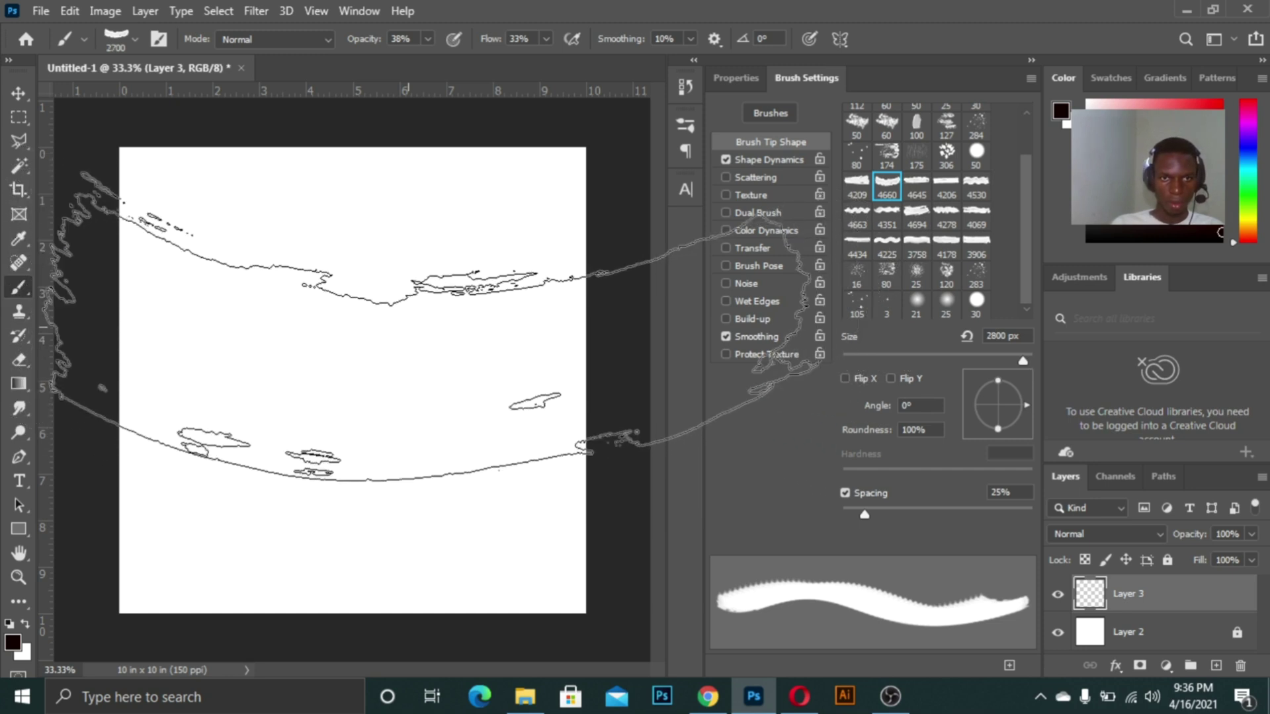
key("bracketleft")
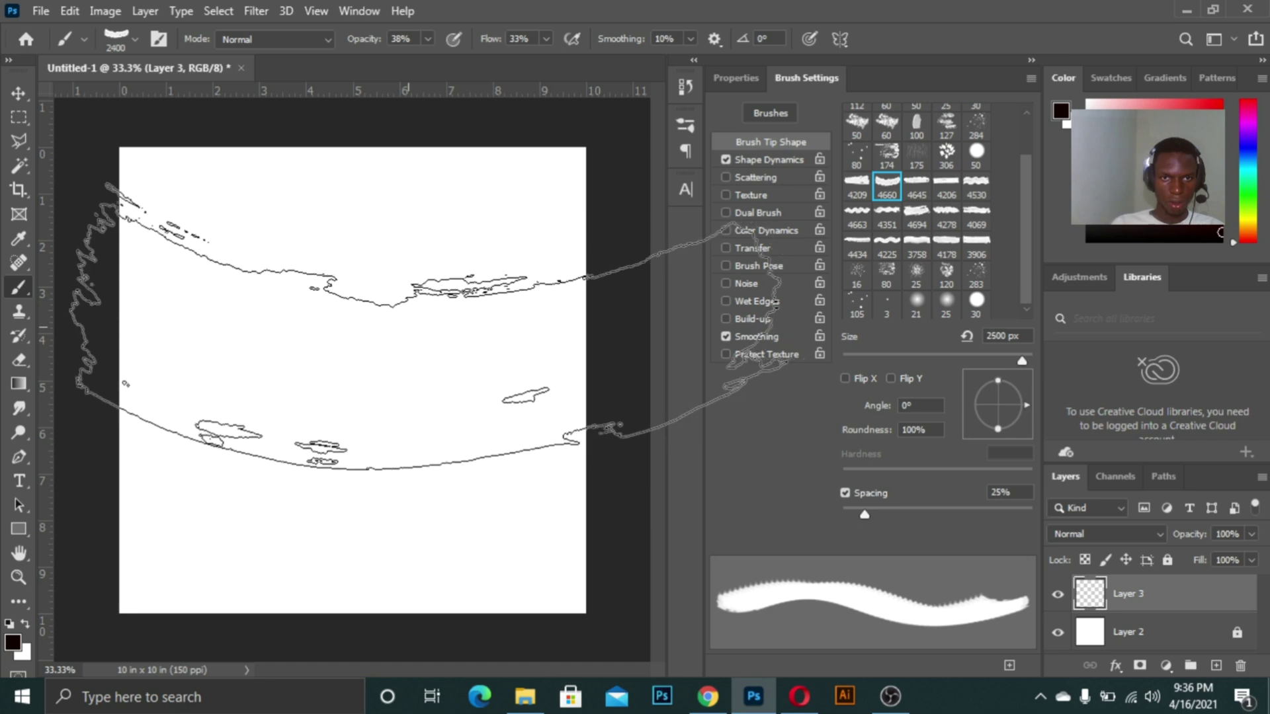
key("bracketleft")
key("bracketleft")
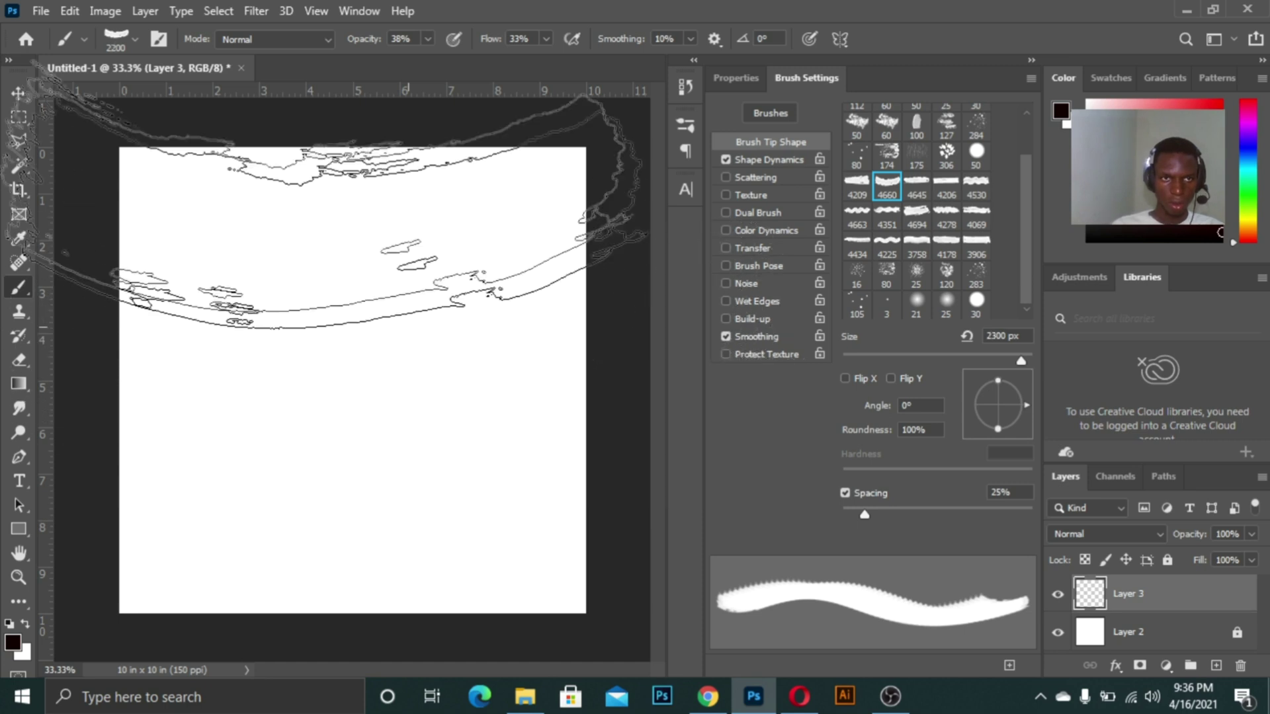
key("bracketleft")
key("bracketleft")
key("bracketleft")
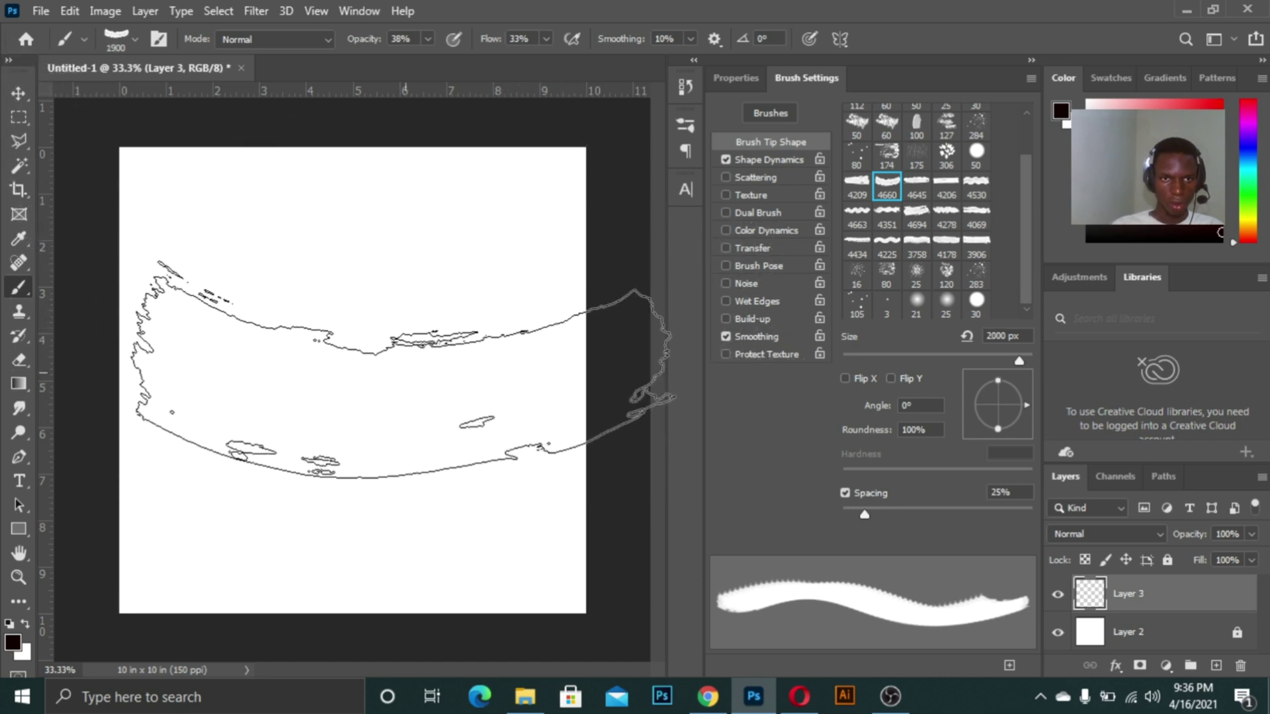
key("bracketleft")
key("bracketleft")
key("bracketleft")
key("bracketleft")
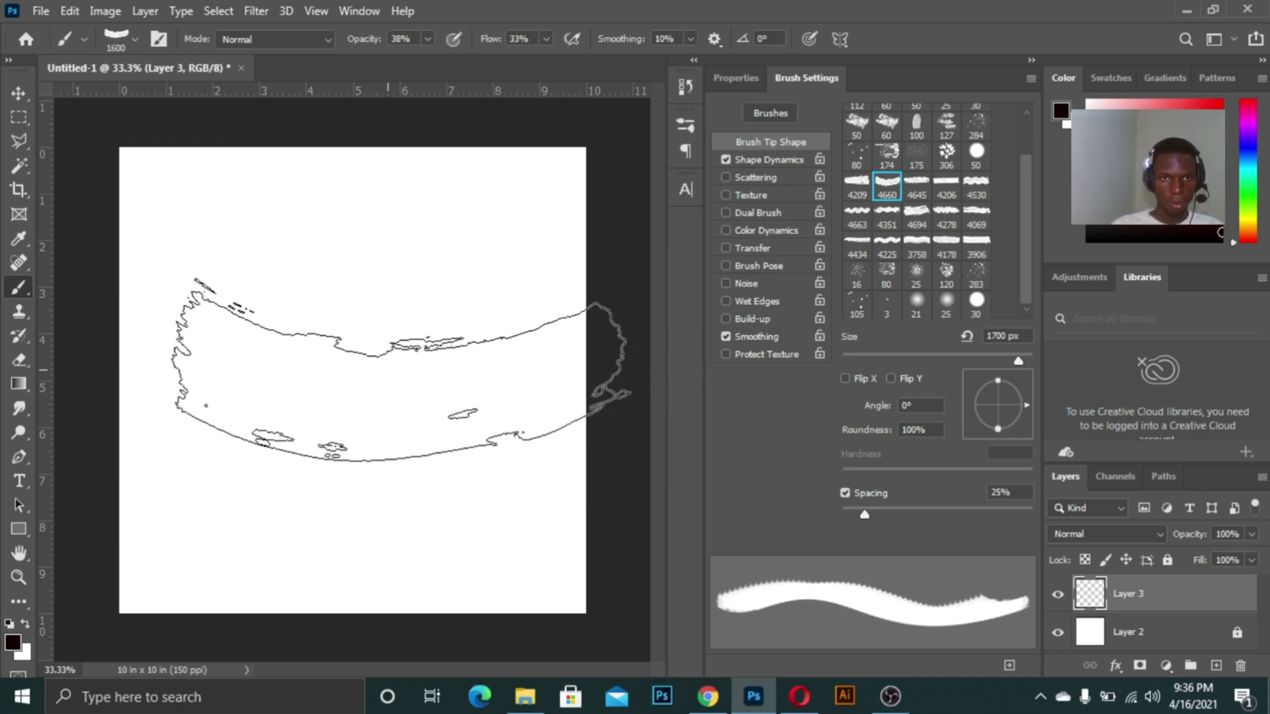
key("bracketleft")
key("bracketleft")
key("bracketleft")
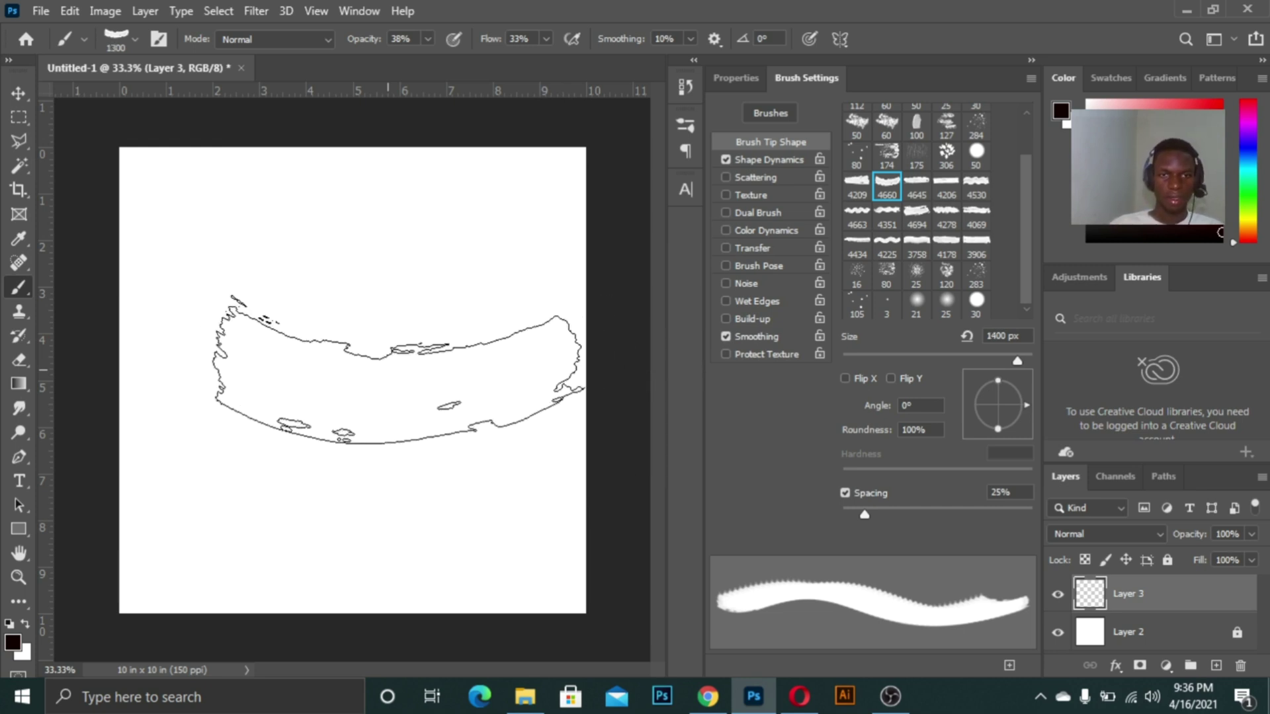
key("bracketleft")
key("bracketleft")
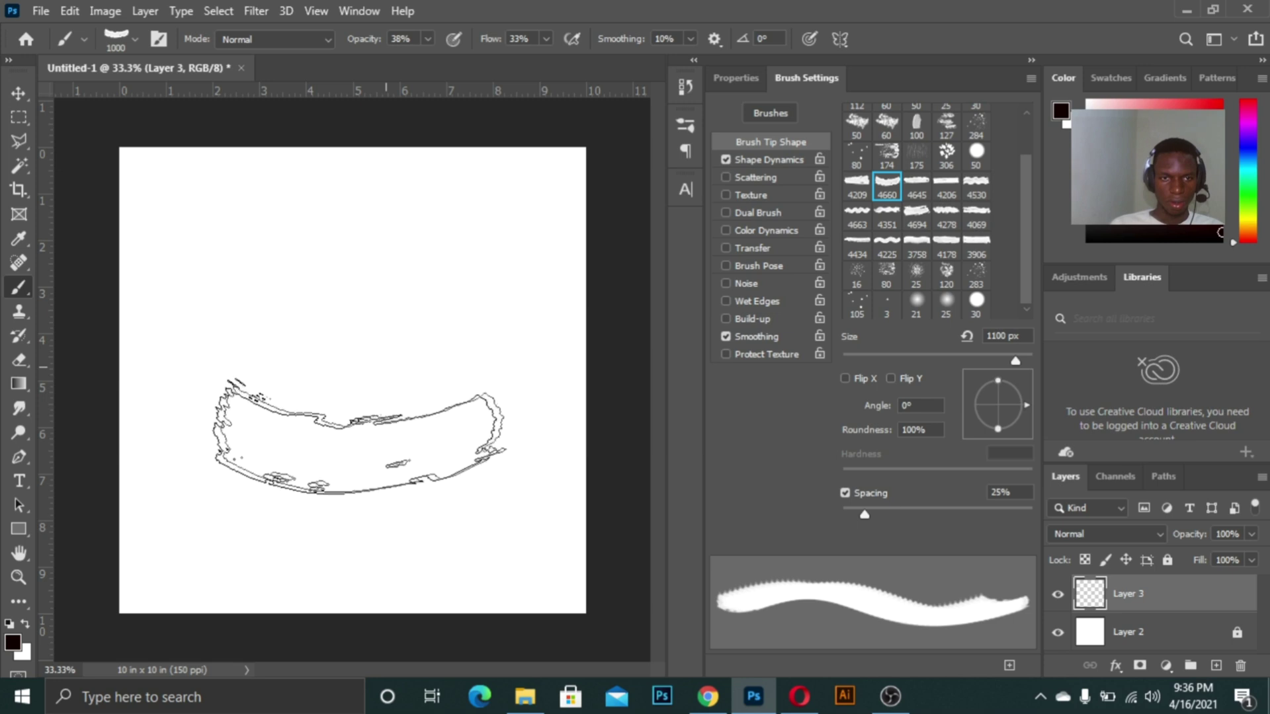
key("bracketleft")
key("bracketleft")
key("bracketleft")
key("bracketleft")
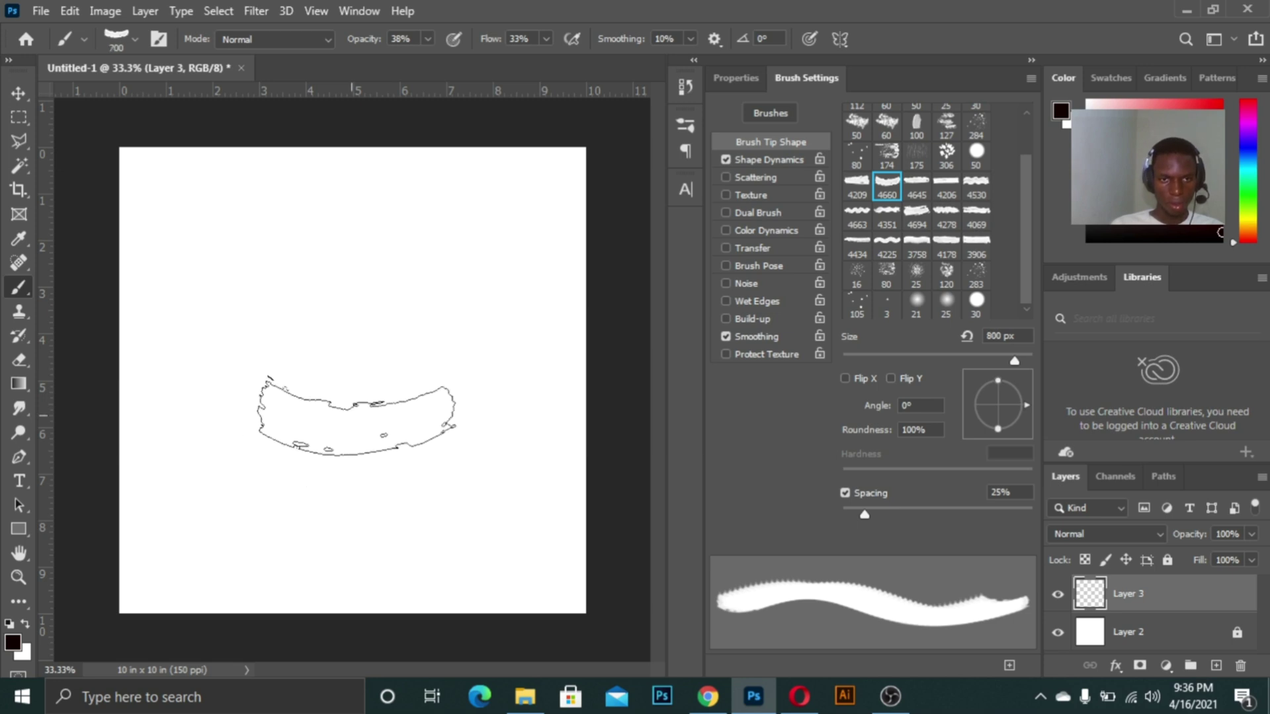
key("bracketleft")
key("bracketleft")
key("bracketleft")
key("bracketleft")
key("bracketleft")
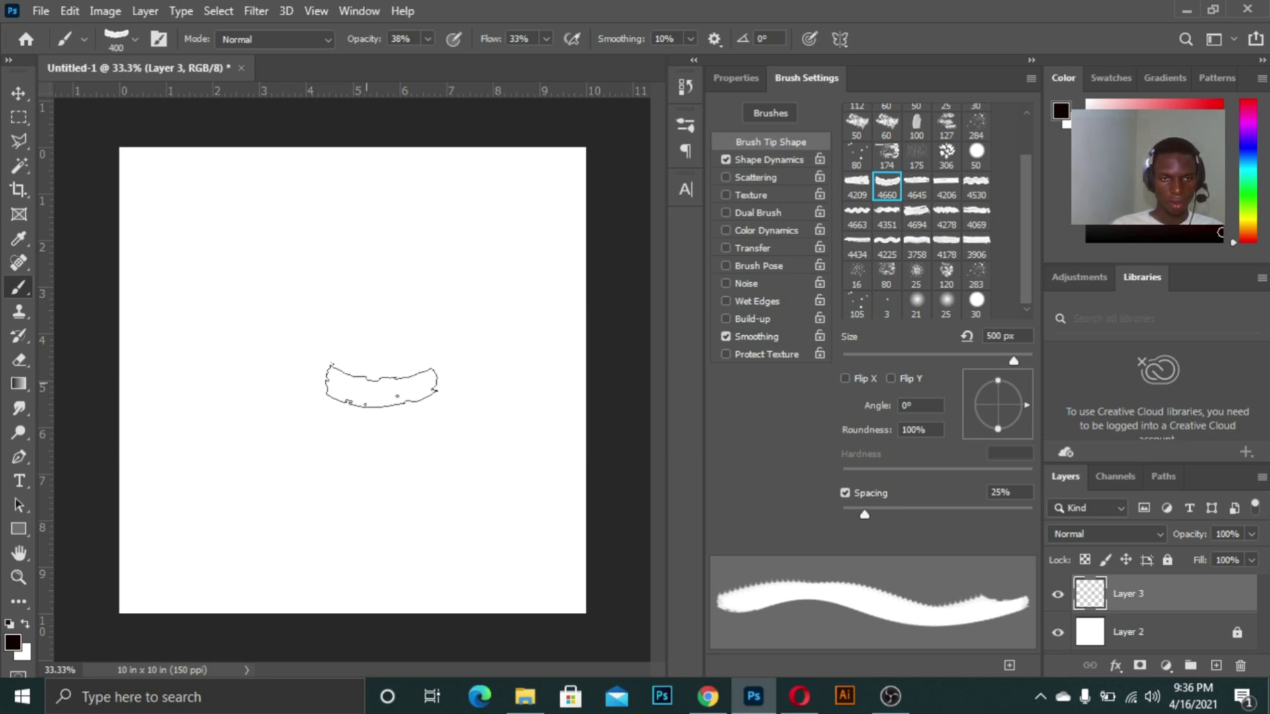
key("bracketleft")
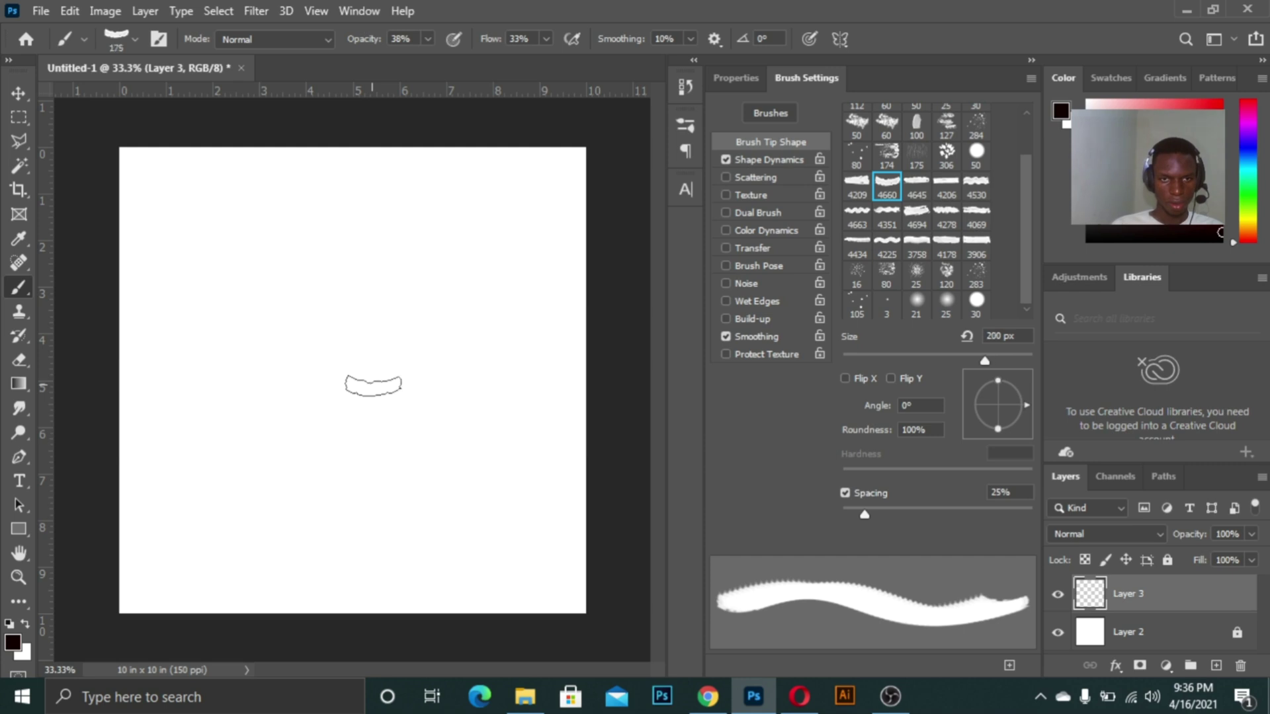
key("bracketleft")
key("bracketleft")
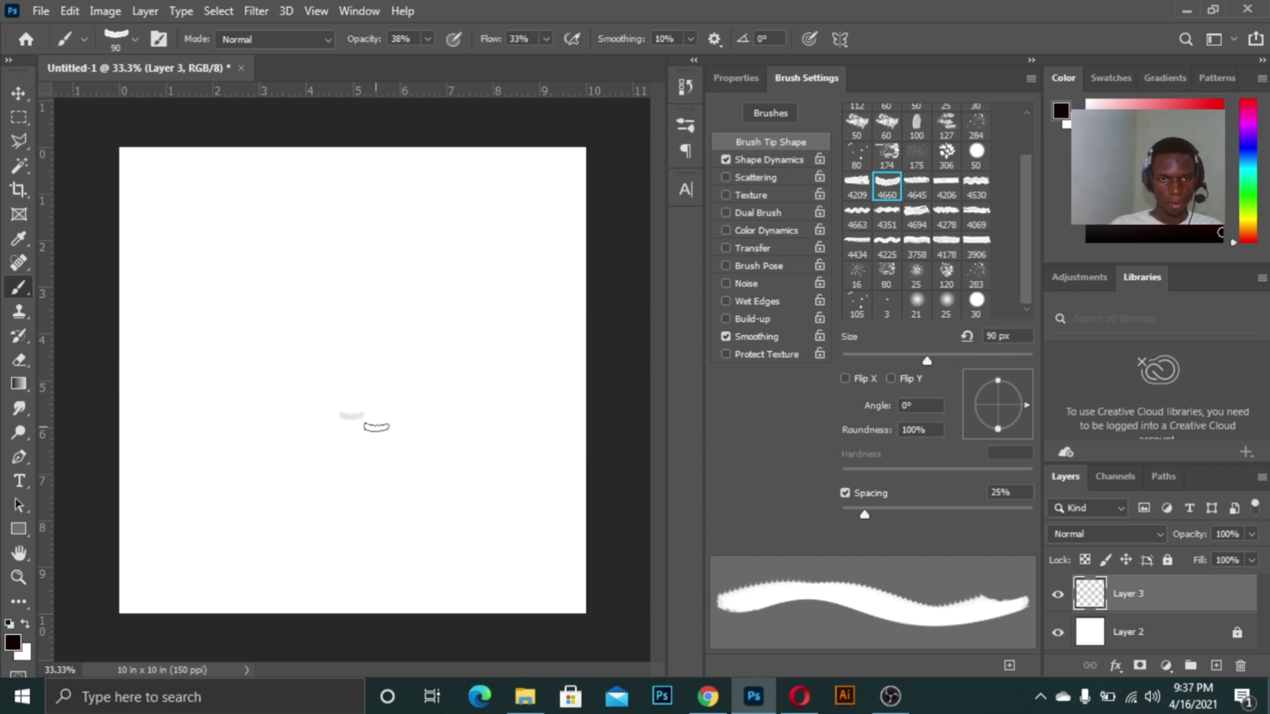
- Enlarge the brush to 165 px and stamp it repeatedly over the faint mark to build up a darker stroke
key("ctrl+plus")
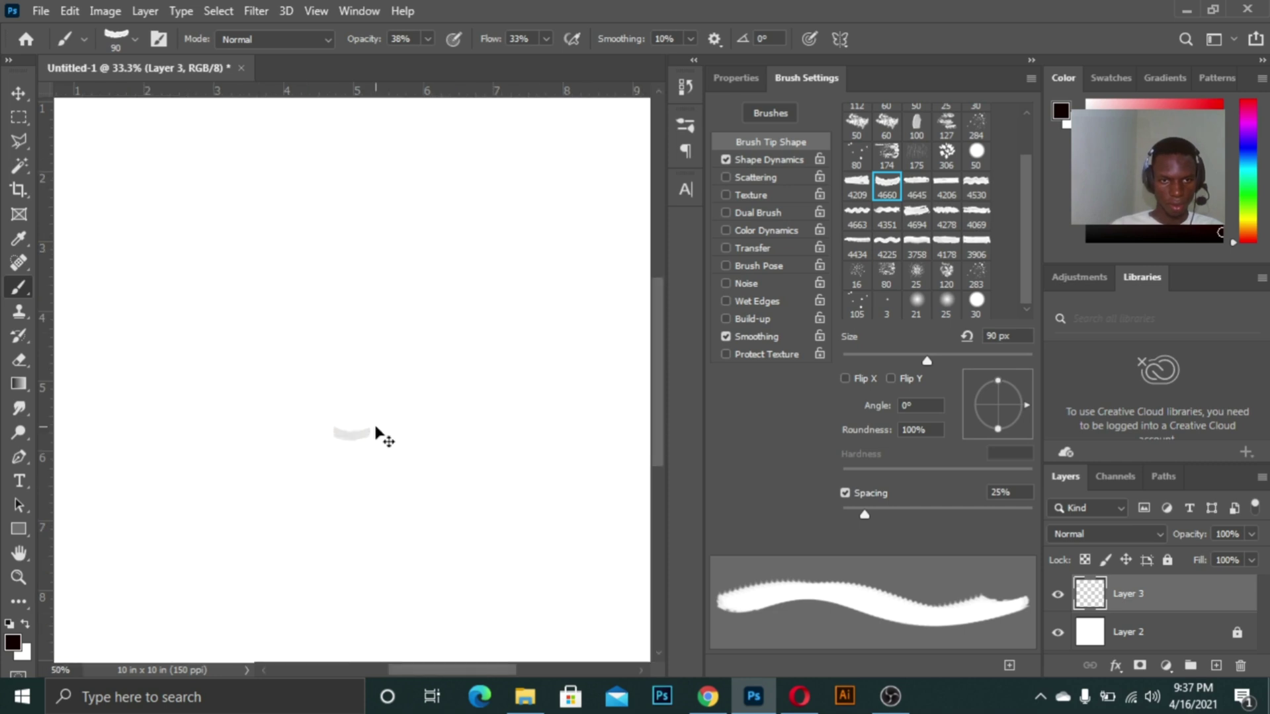
left_click(135, 38)
left_click(184, 94)
left_click(349, 433)
left_click(348, 433)
left_click(349, 433)
left_click(349, 434)
left_click(348, 433)
left_click(349, 433)
left_click(349, 433)
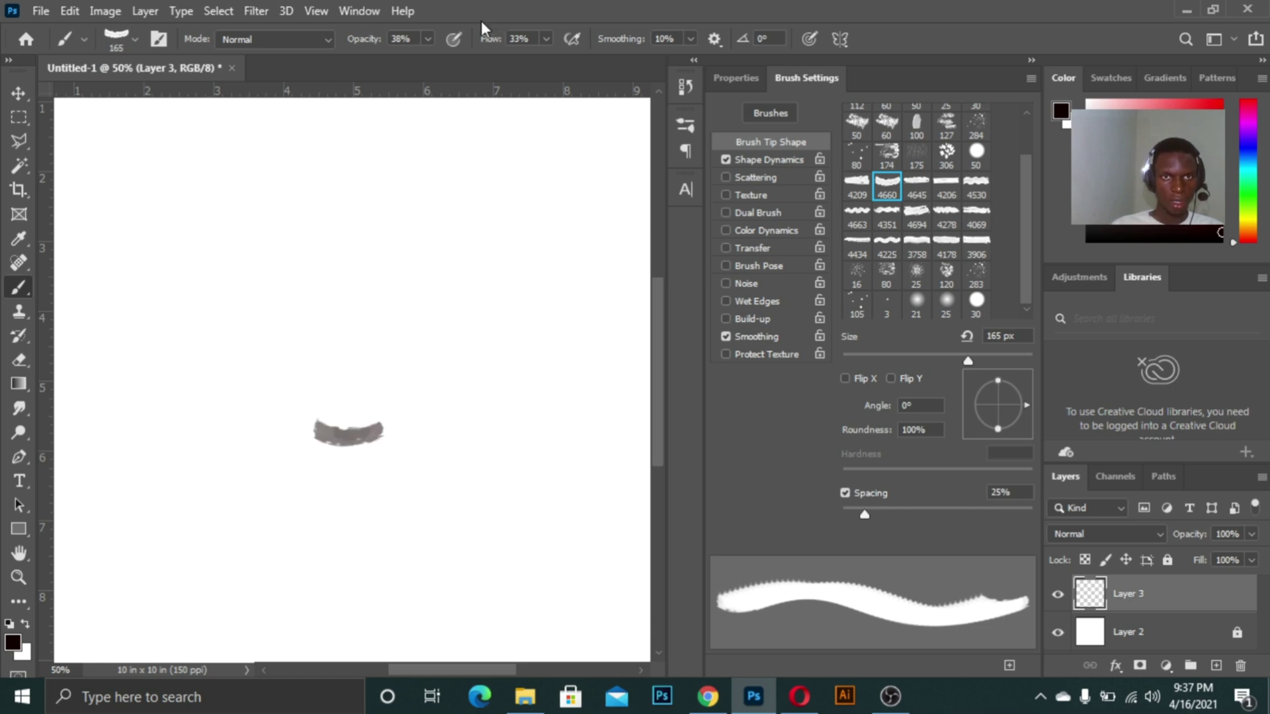
- Raise the brush opacity and flow to 100% and stamp over the existing mark until it is solid black
left_click(427, 38)
left_click_drag(422, 66, 678, 67)
left_click(546, 39)
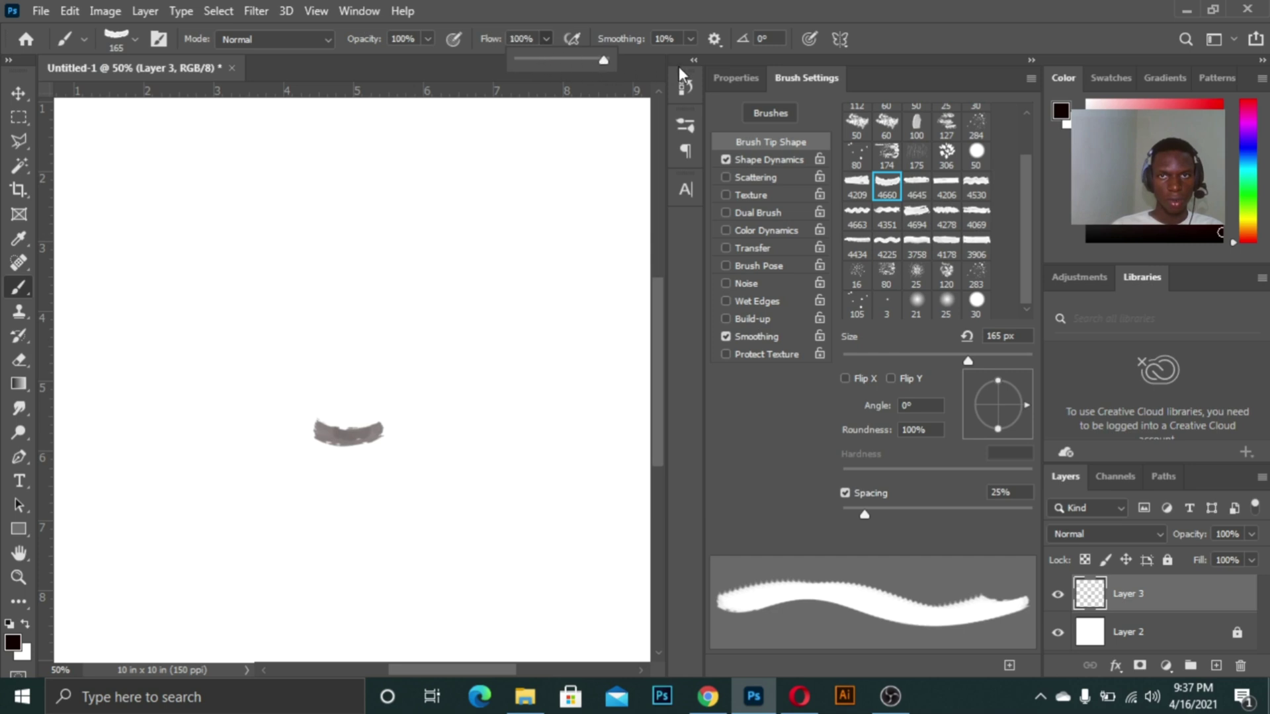
left_click(349, 435)
left_click(349, 435)
left_click(349, 434)
key("ctrl+minus")
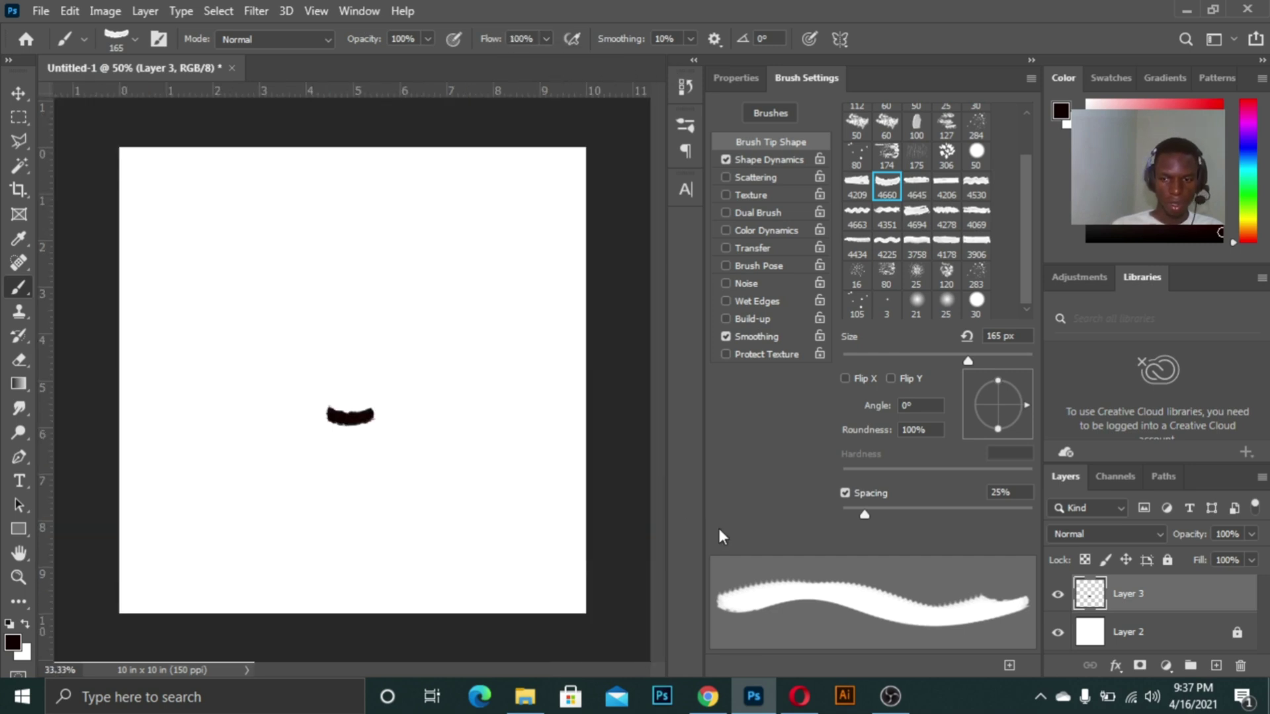
- Set the brush size to 700 px, test a wide horizontal stroke over the small mark and undo it
key("bracketright")
key("bracketright")
key("bracketright")
key("bracketright")
key("bracketright")
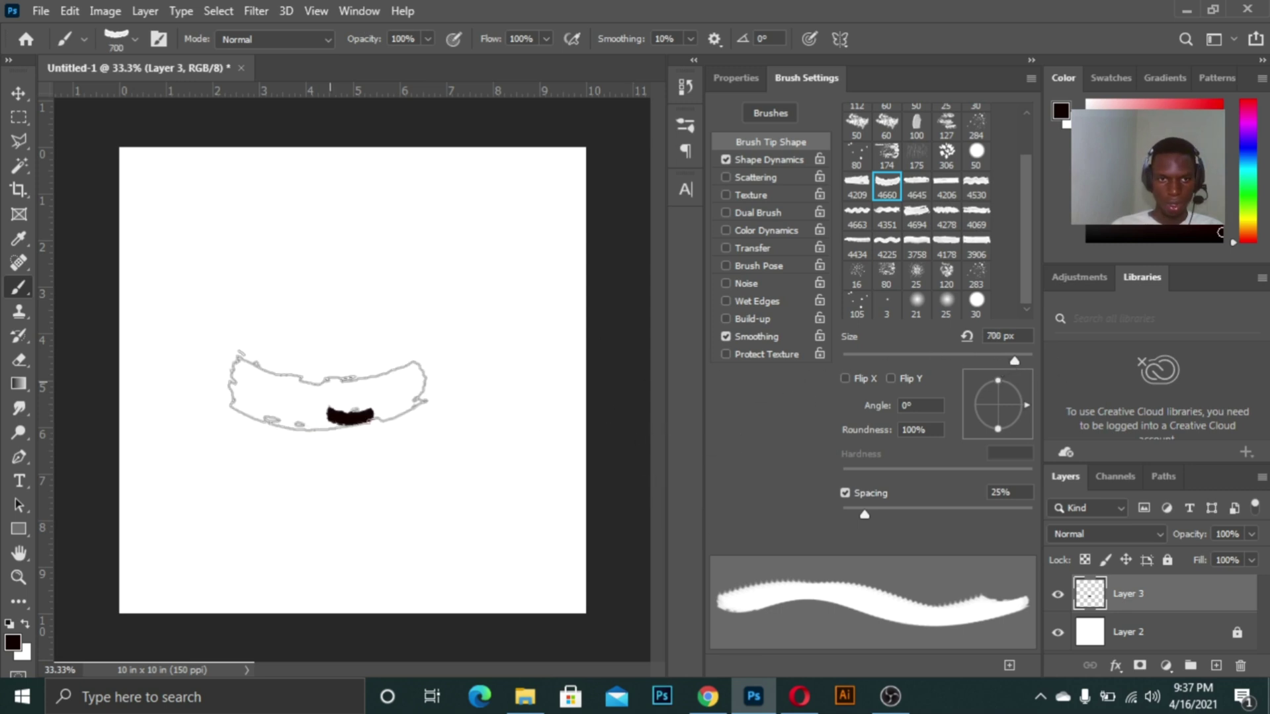
left_click_drag(325, 409, 368, 388)
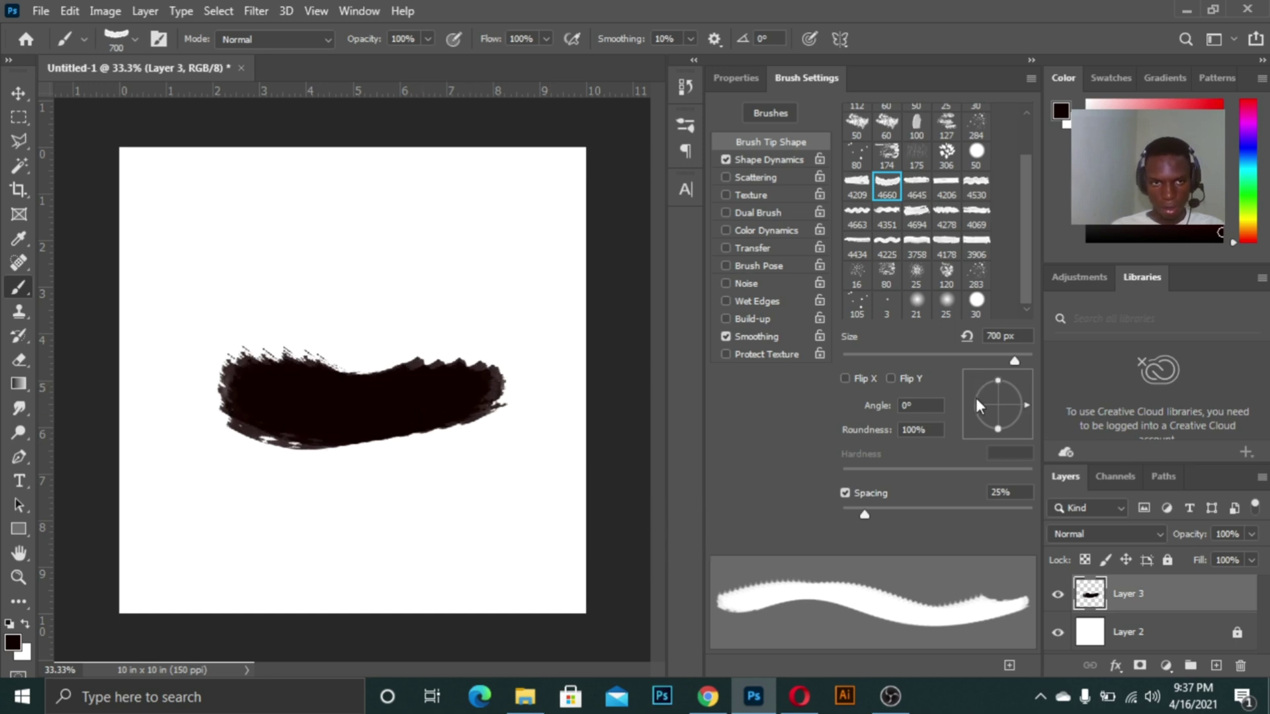
key("ctrl+z")
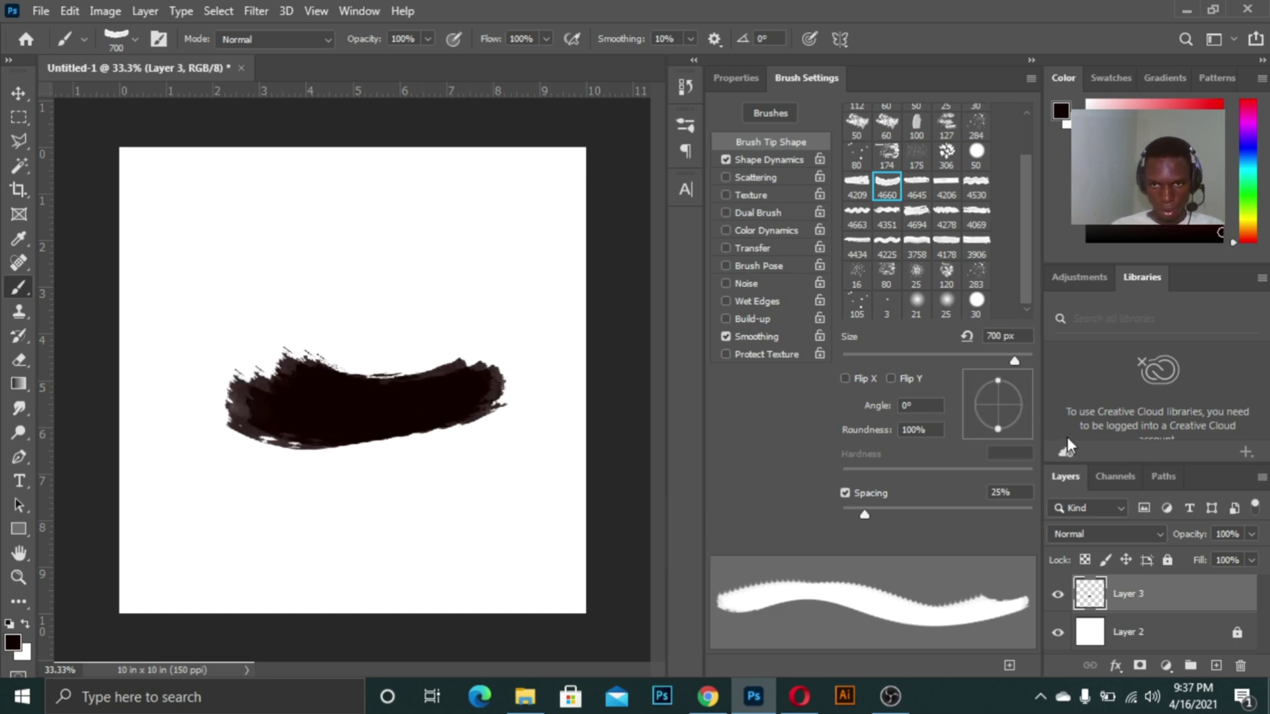
key("ctrl+z")
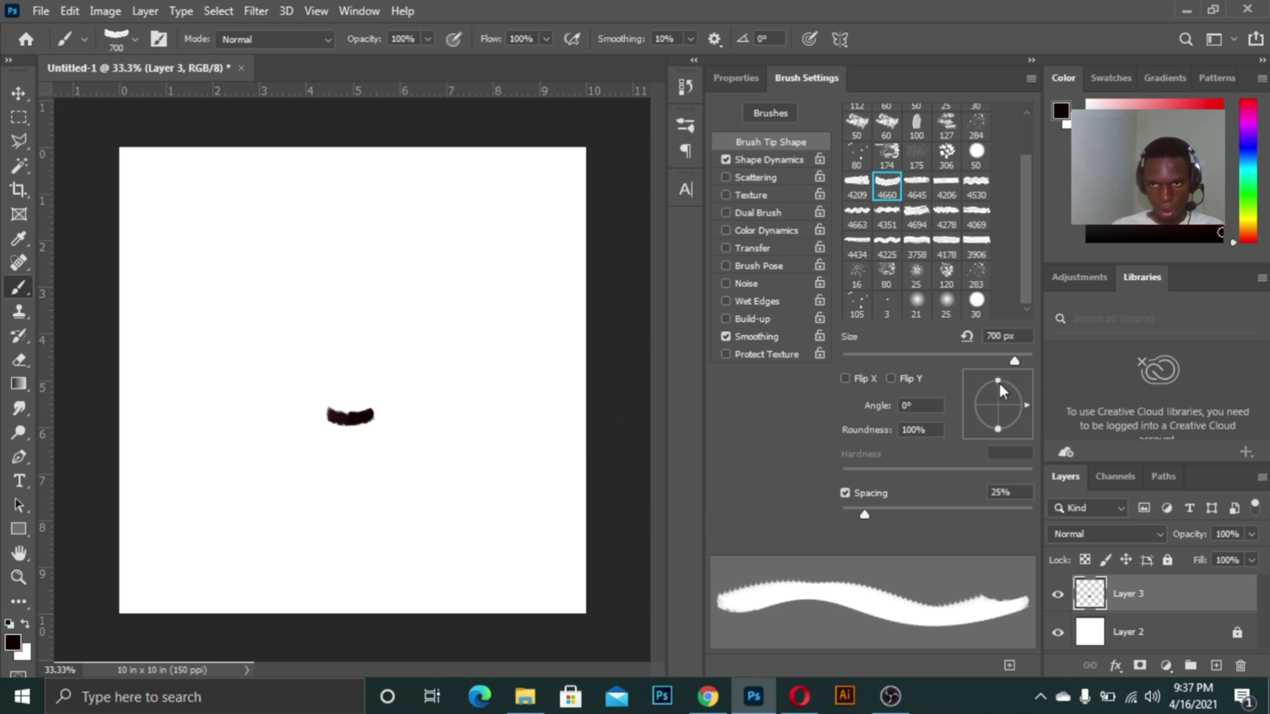
- Rotate the brush tip's angle to 139° and paint a broad diagonal stroke in the middle of the canvas
mouse_move(1020, 389)
left_mouse_down()
mouse_move(1002, 434)
mouse_move(982, 391)
left_mouse_up()
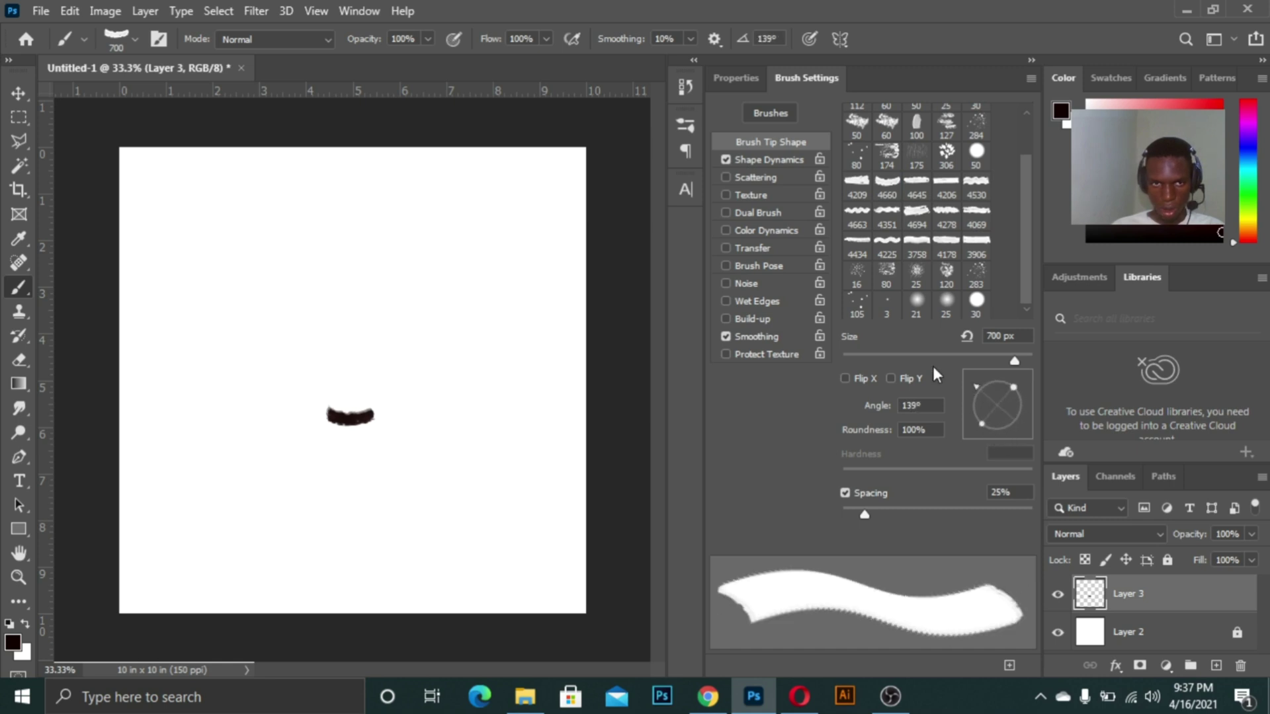
mouse_move(380, 386)
left_mouse_down()
mouse_move(403, 364)
mouse_move(308, 434)
mouse_move(398, 342)
left_mouse_up()
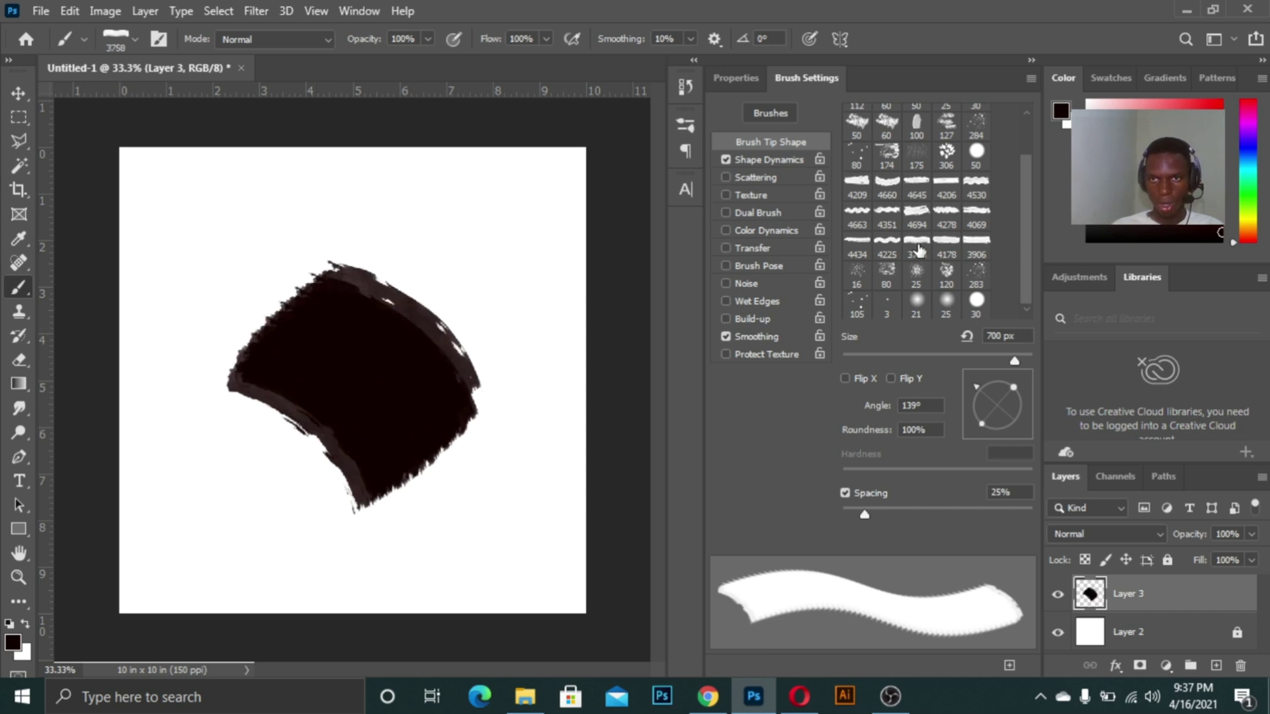
- Choose the wavy 4663 brush tip, reduce it to 900 px and paint strokes across the upper part of the black shape
left_click(889, 223)
left_click(859, 211)
key("bracketleft")
key("bracketleft")
key("bracketleft")
key("bracketleft")
key("bracketleft")
key("bracketleft")
key("bracketleft")
key("bracketleft")
key("bracketleft")
key("bracketleft")
key("bracketleft")
key("bracketleft")
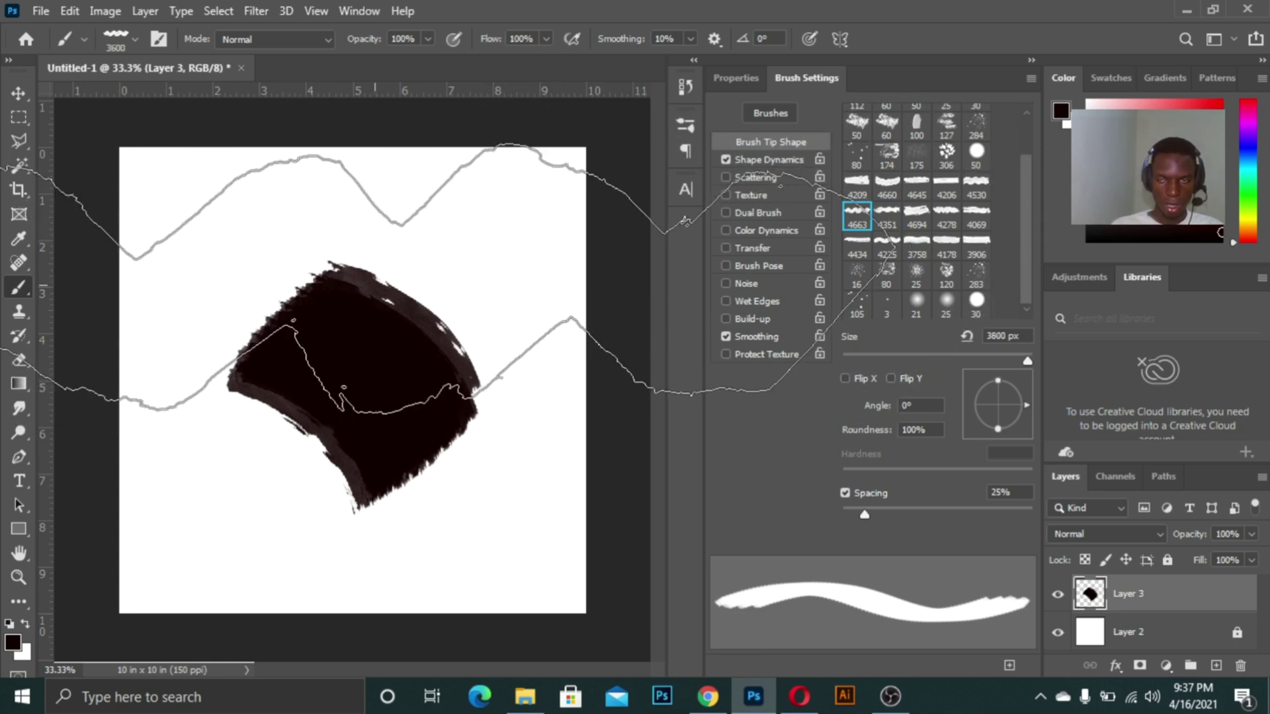
key("bracketleft")
key("bracketleft")
key("bracketleft")
key("bracketleft")
key("bracketleft")
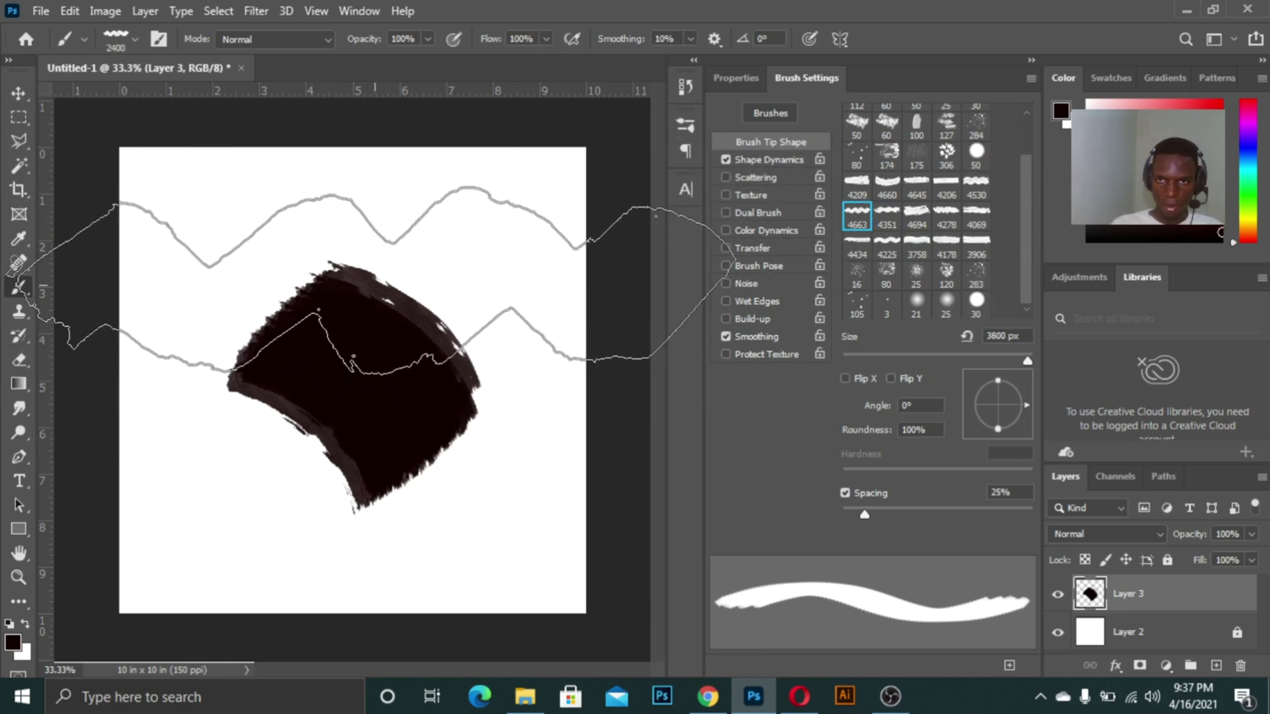
key("bracketleft")
key("bracketleft")
key("bracketleft")
key("bracketleft")
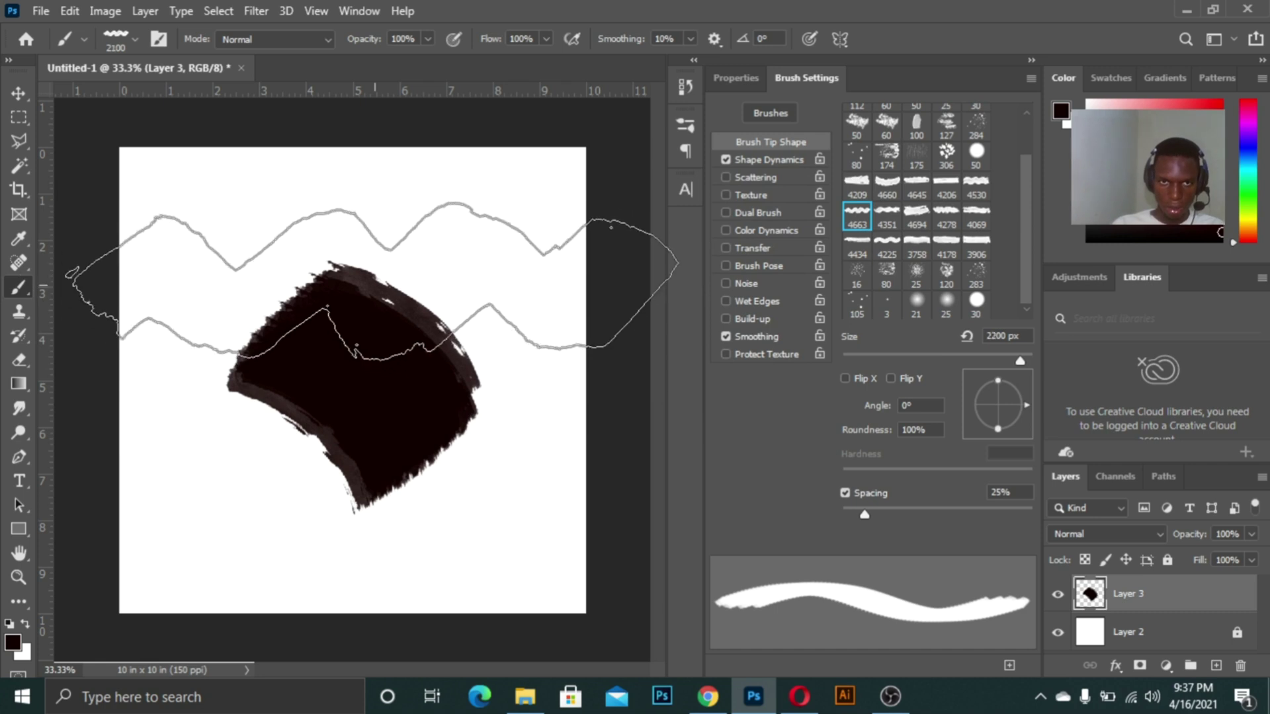
key("bracketleft")
key("bracketleft")
key("bracketleft")
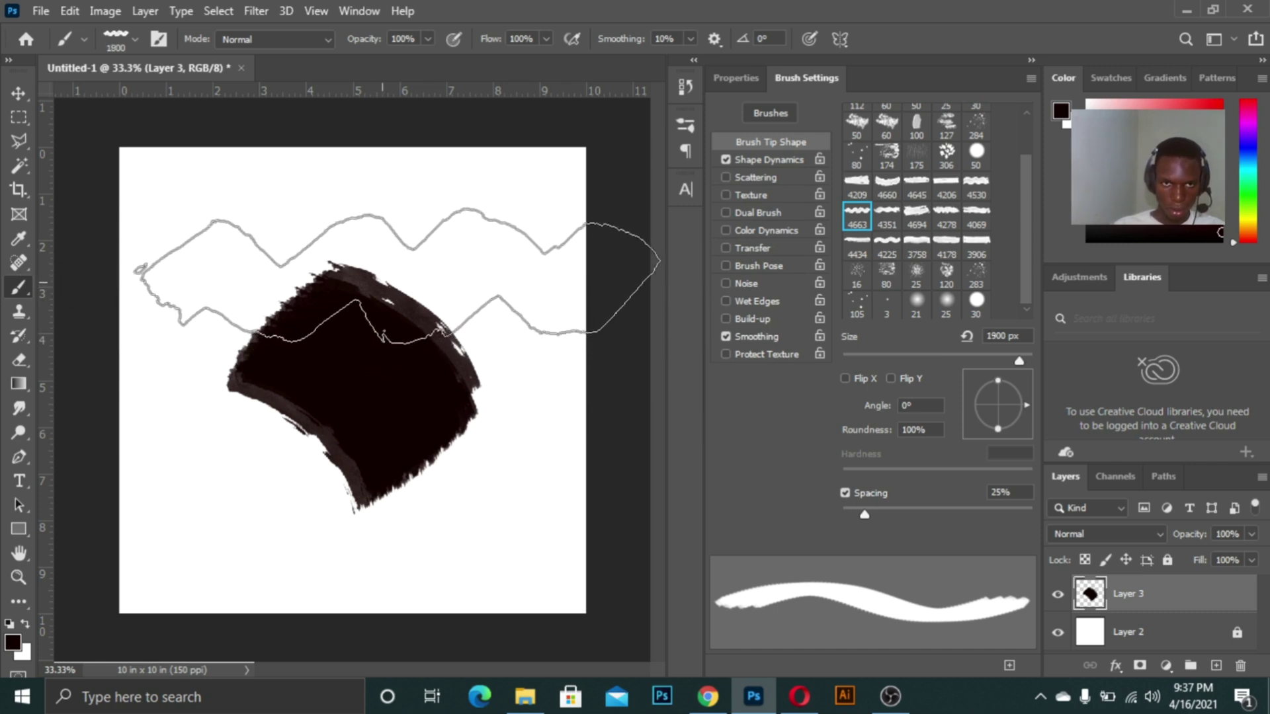
key("bracketleft")
key("bracketleft")
key("bracketleft")
key("bracketleft")
key("bracketleft")
key("bracketleft")
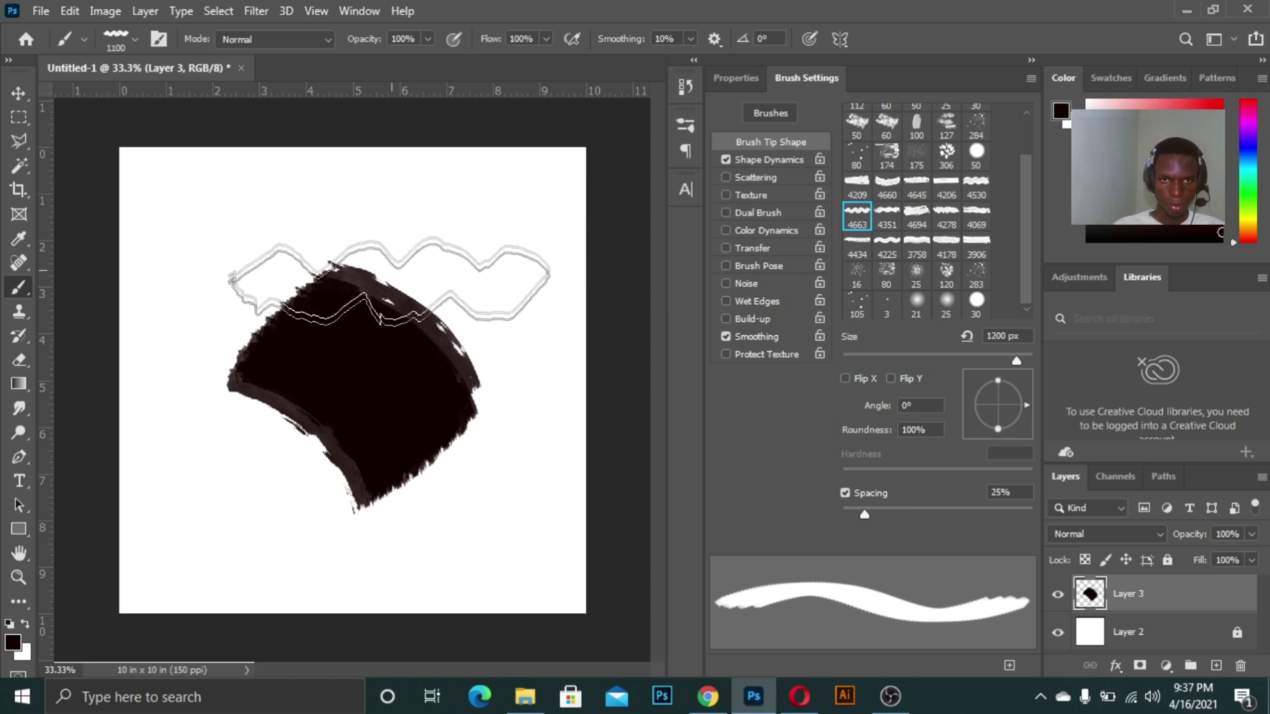
left_click(390, 273)
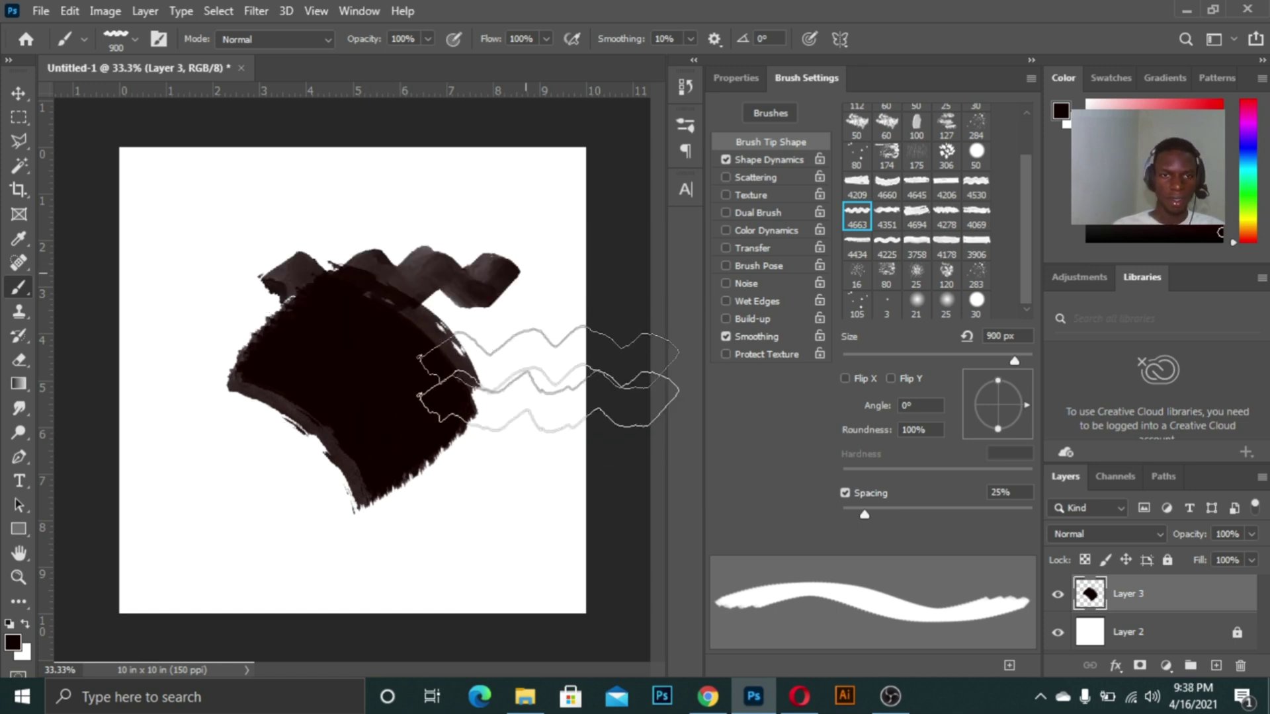
mouse_move(414, 250)
left_mouse_down()
mouse_move(481, 289)
mouse_move(451, 349)
left_mouse_up()
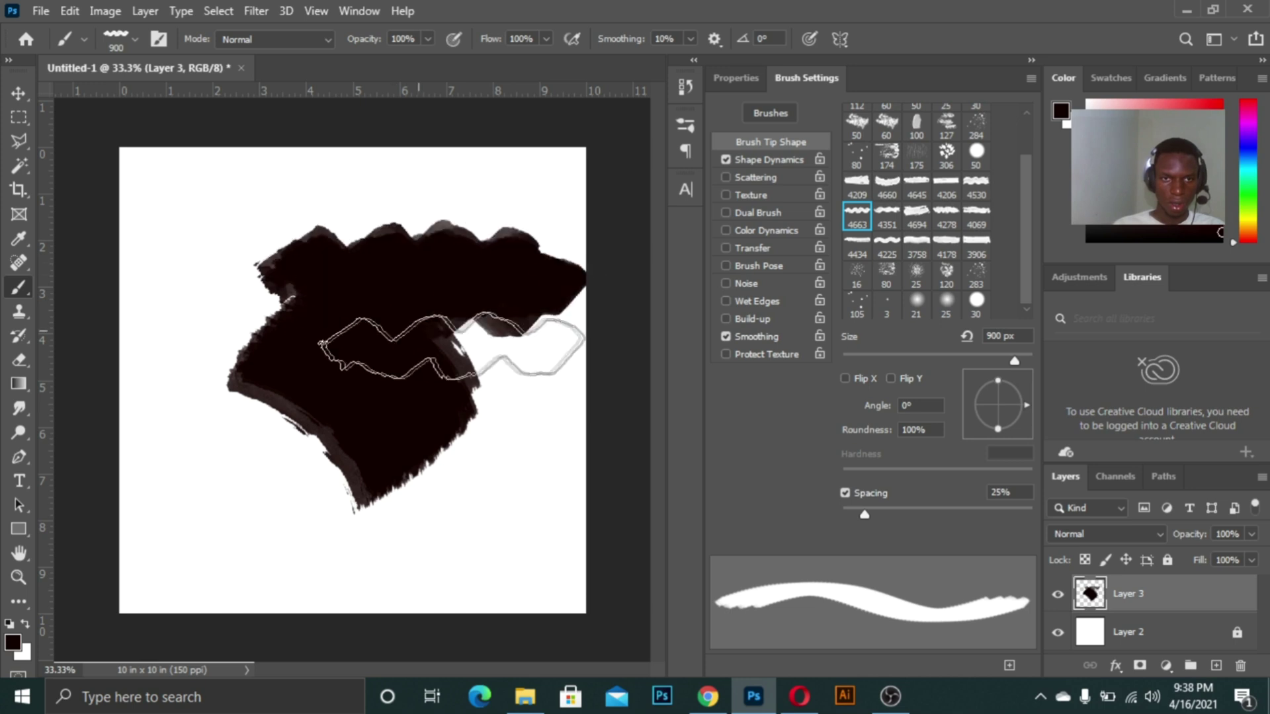
- Delete the painted Layer 3 and add a new empty layer above Layer 2
left_click(15, 96)
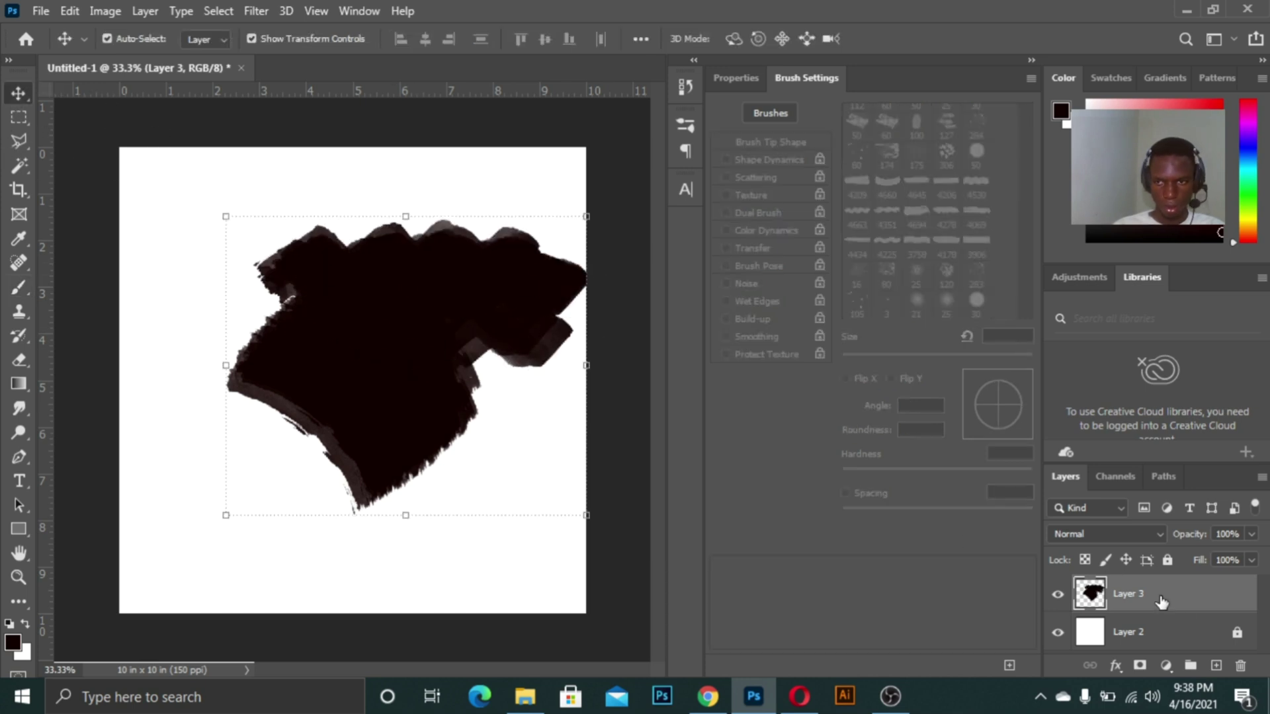
key("Delete")
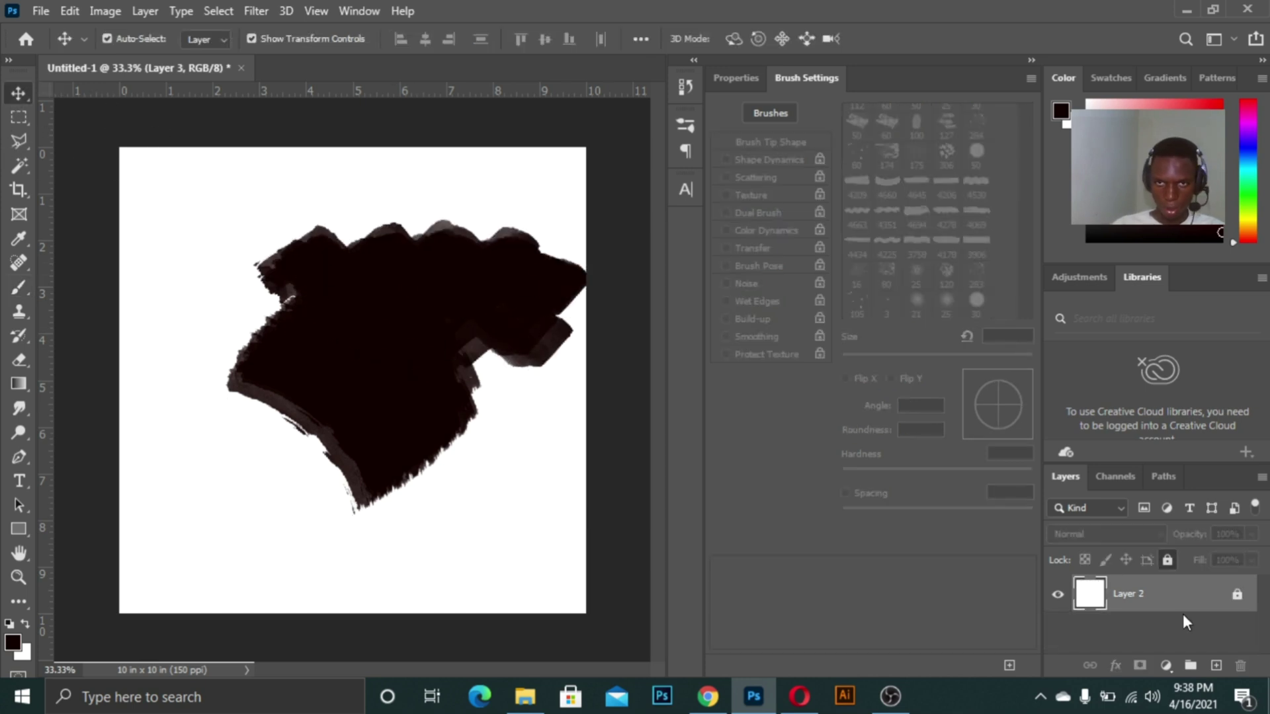
left_click(1216, 666)
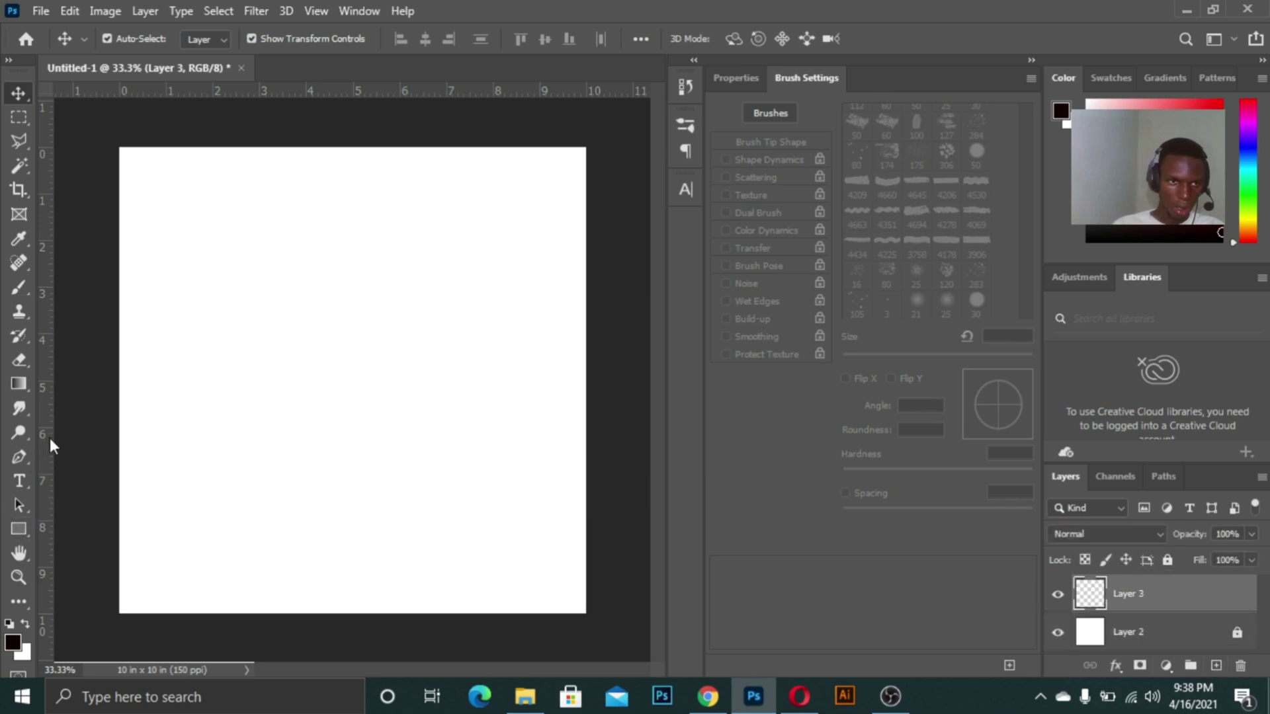
- Reactivate the Brush tool and choose the 21 px soft round brush tip
left_click(22, 281)
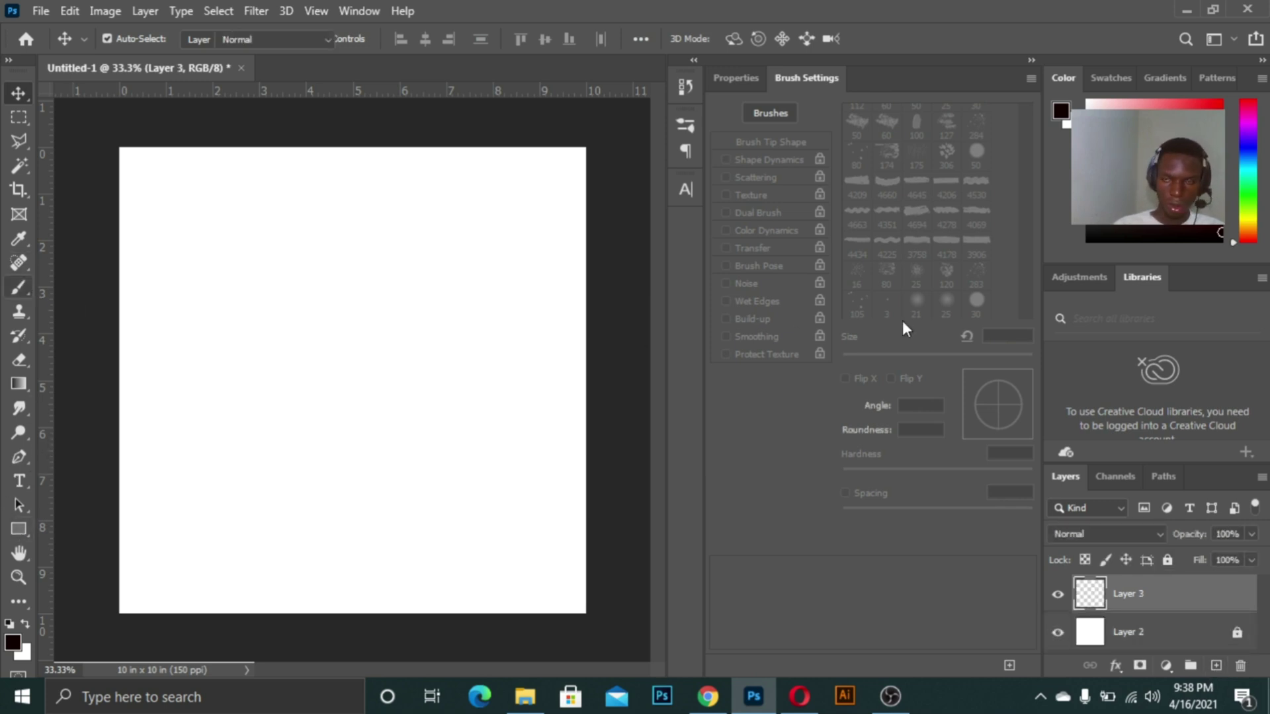
left_click(946, 301)
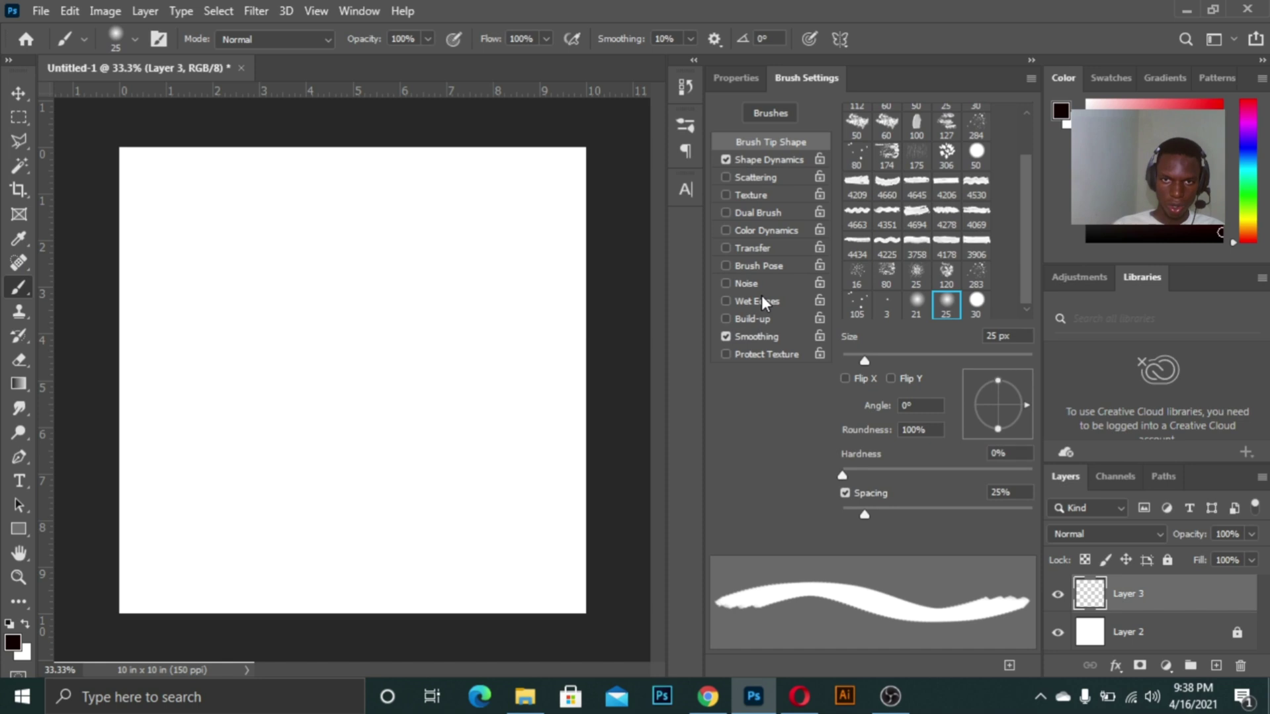
left_click(917, 301)
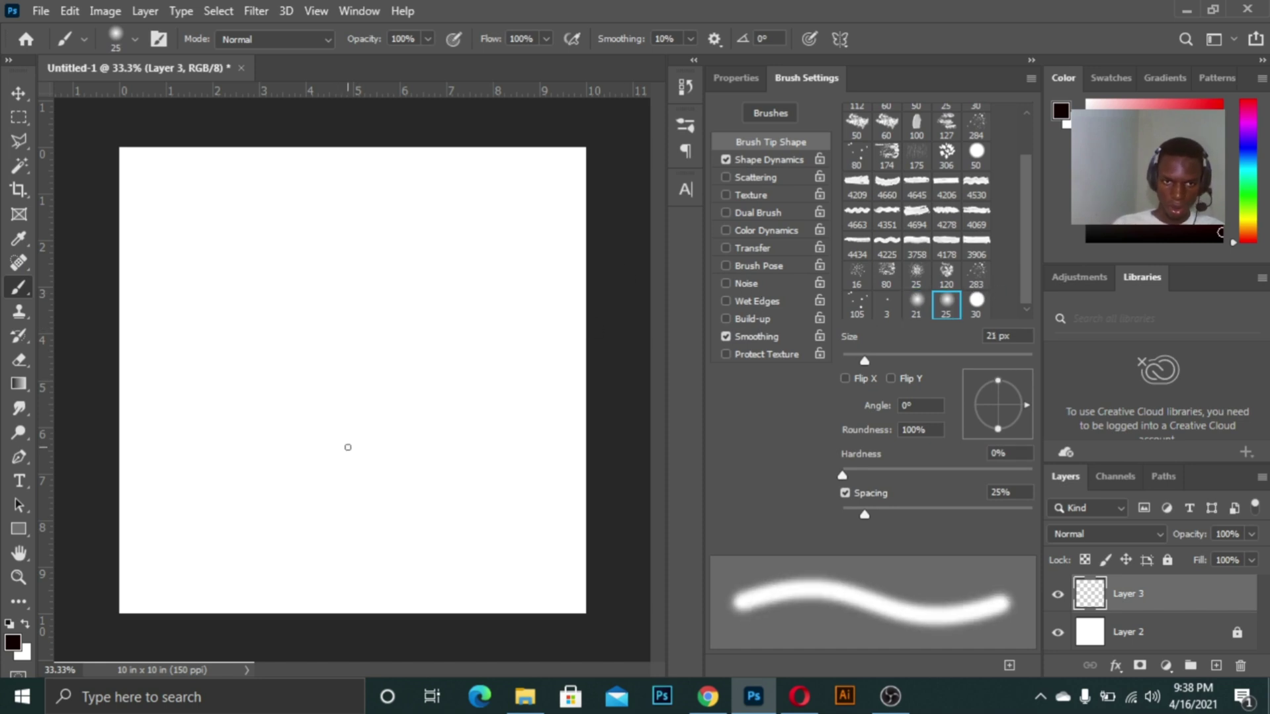
- Enlarge the soft round brush to 600 px and stamp a blurry black spot in the middle of the canvas
key("bracketright")
key("bracketright")
key("bracketright")
key("bracketright")
key("bracketright")
key("bracketright")
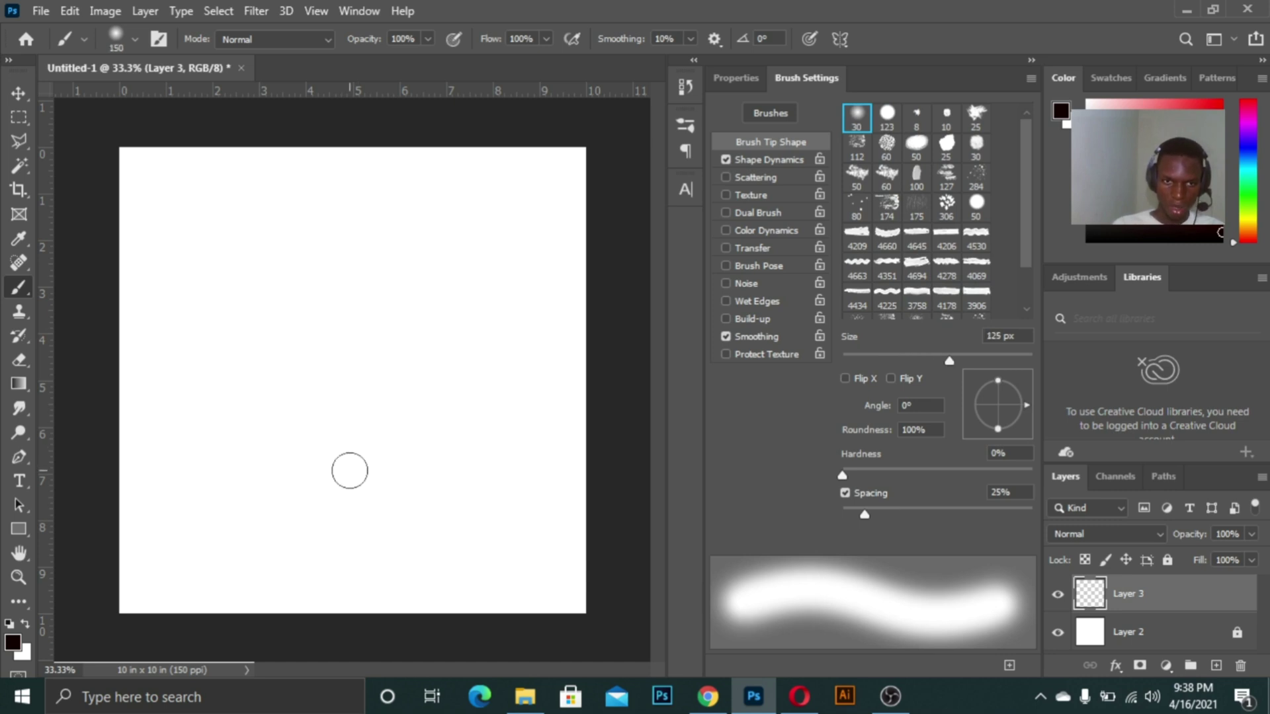
key("bracketright")
key("bracketright")
key("bracketright")
key("bracketright")
key("bracketright")
key("bracketright")
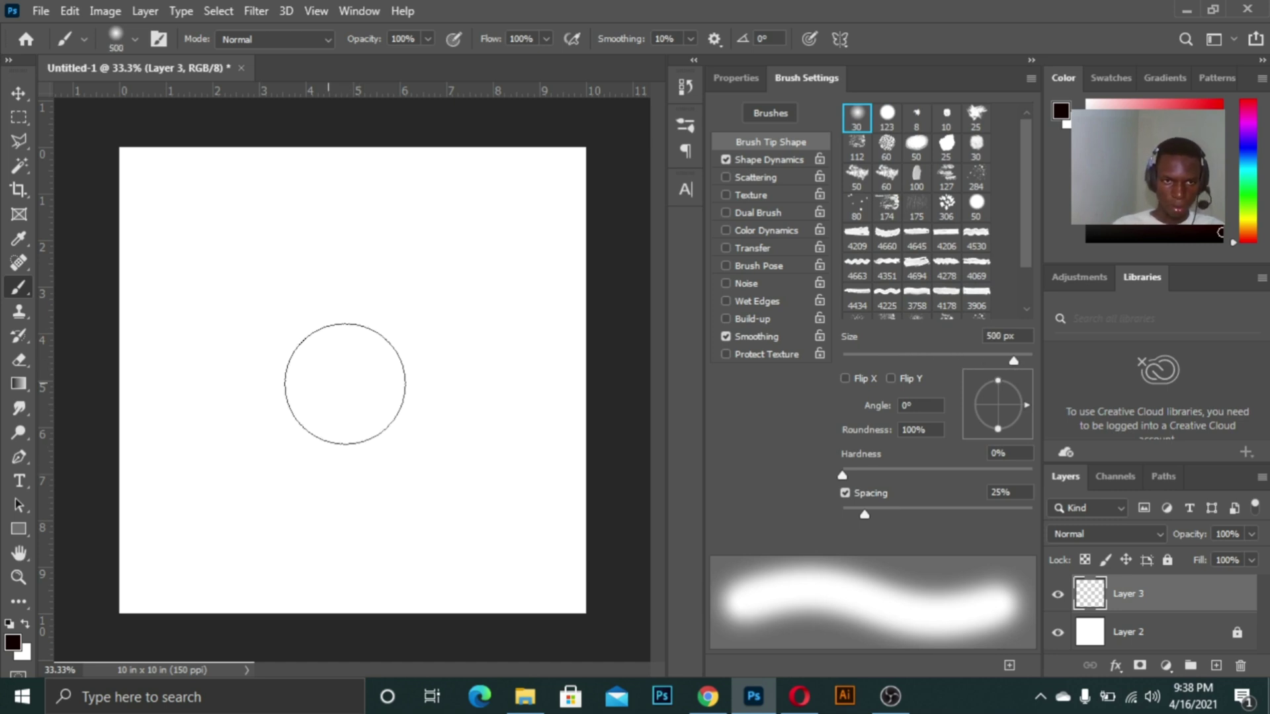
key("bracketright")
left_click(352, 402)
left_click(352, 403)
key("bracketleft")
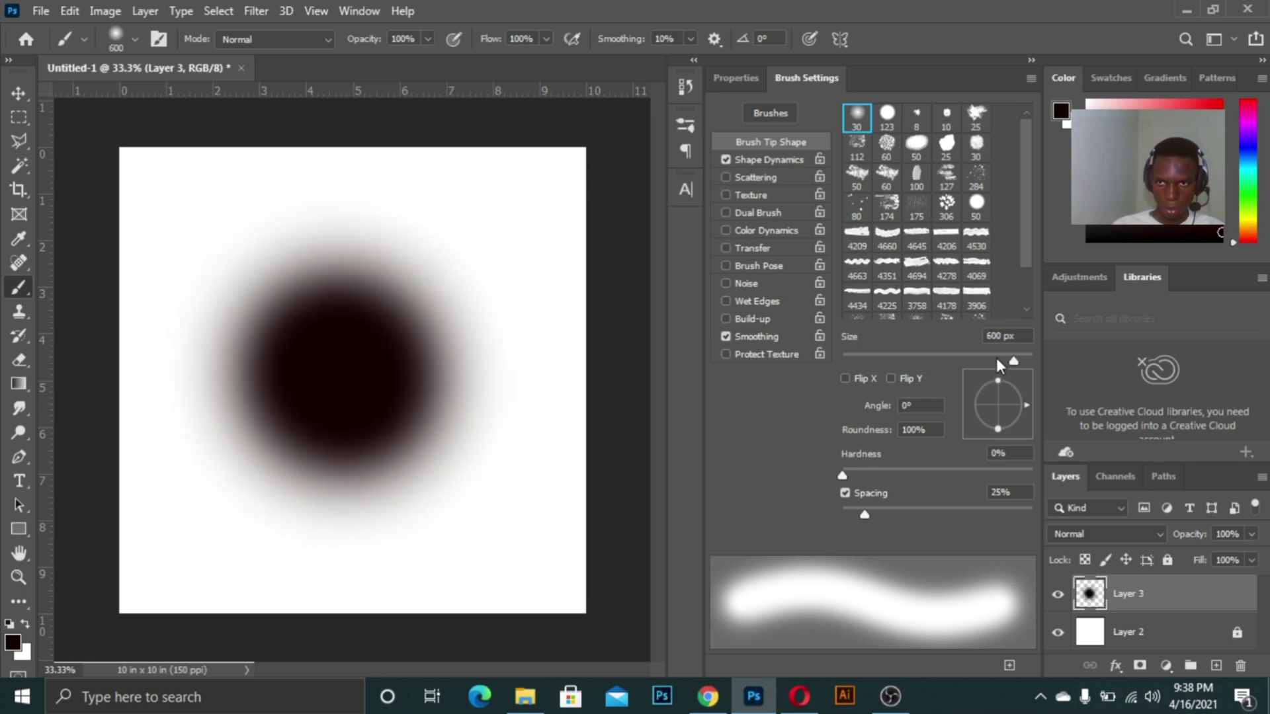
- Set the brush size to 327 px and replace the layer holding the black spot with a new empty layer
key("Delete")
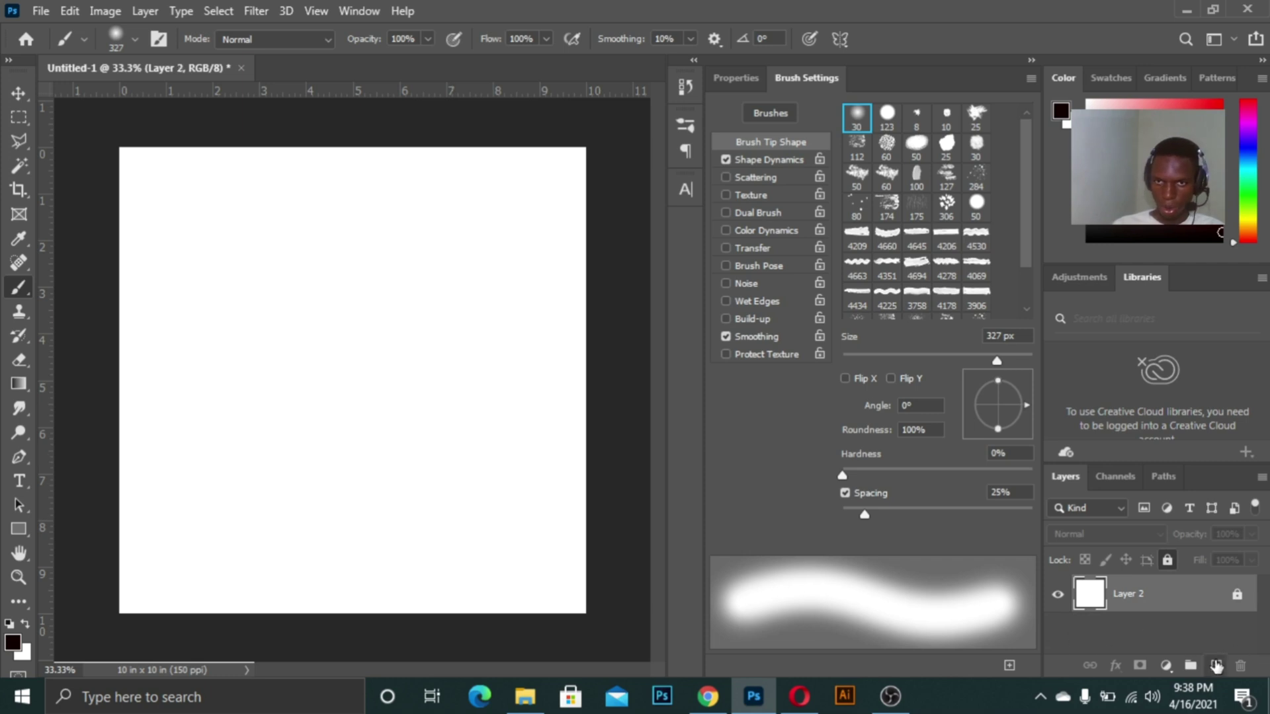
left_click(1216, 666)
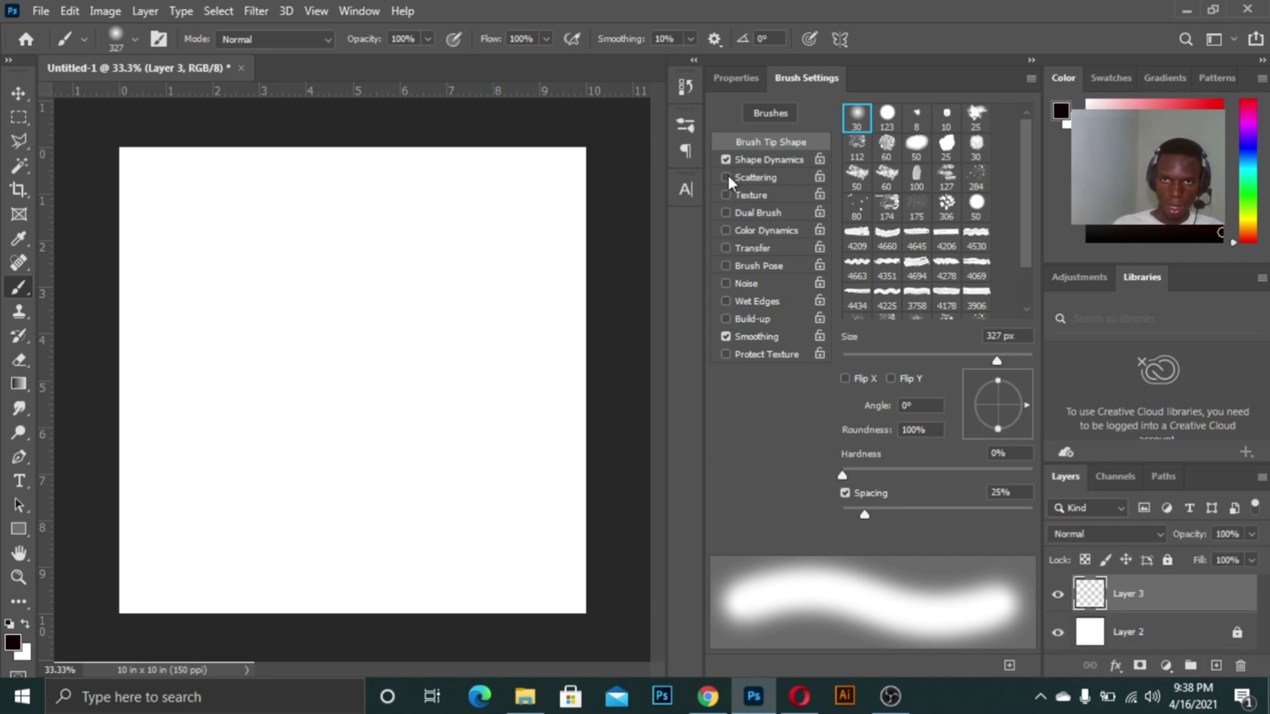
- Enable Scattering for the brush with Scatter at 882%, Count at 3 and Count Jitter at 69%
left_click(768, 177)
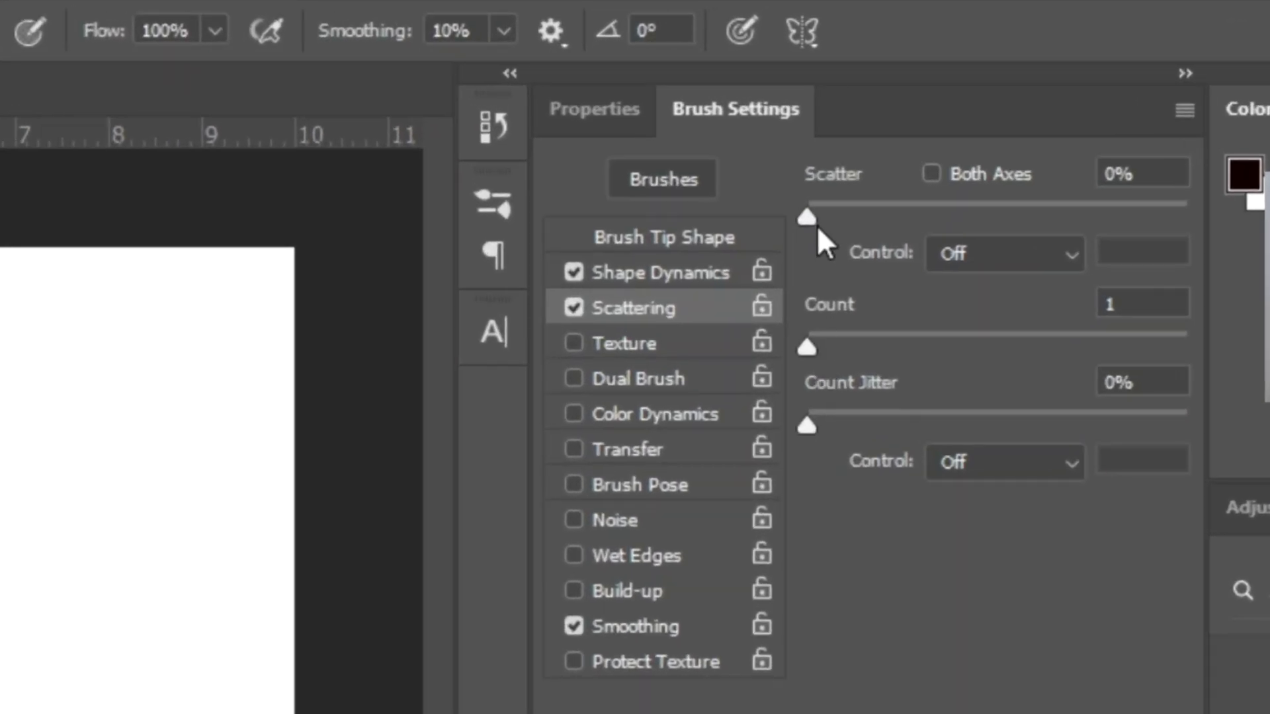
left_click_drag(818, 229, 896, 223)
left_click_drag(991, 221, 1141, 221)
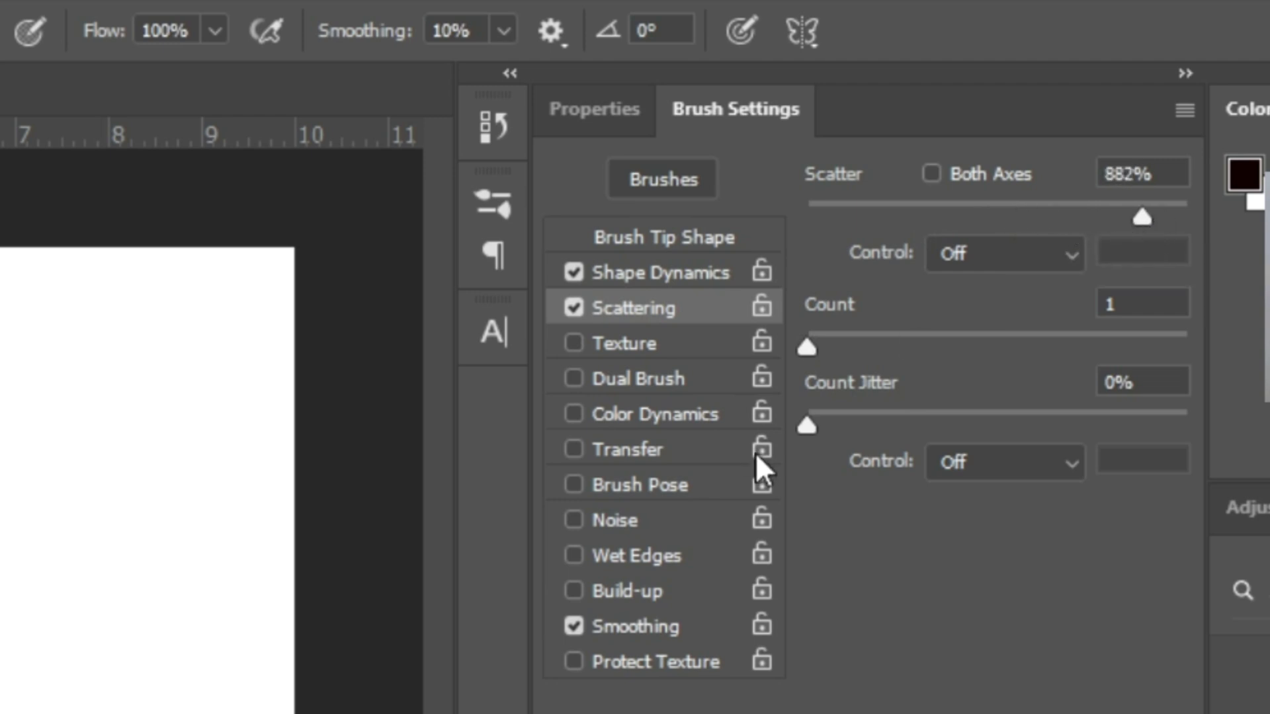
left_click_drag(807, 426, 931, 426)
left_click_drag(970, 426, 1076, 425)
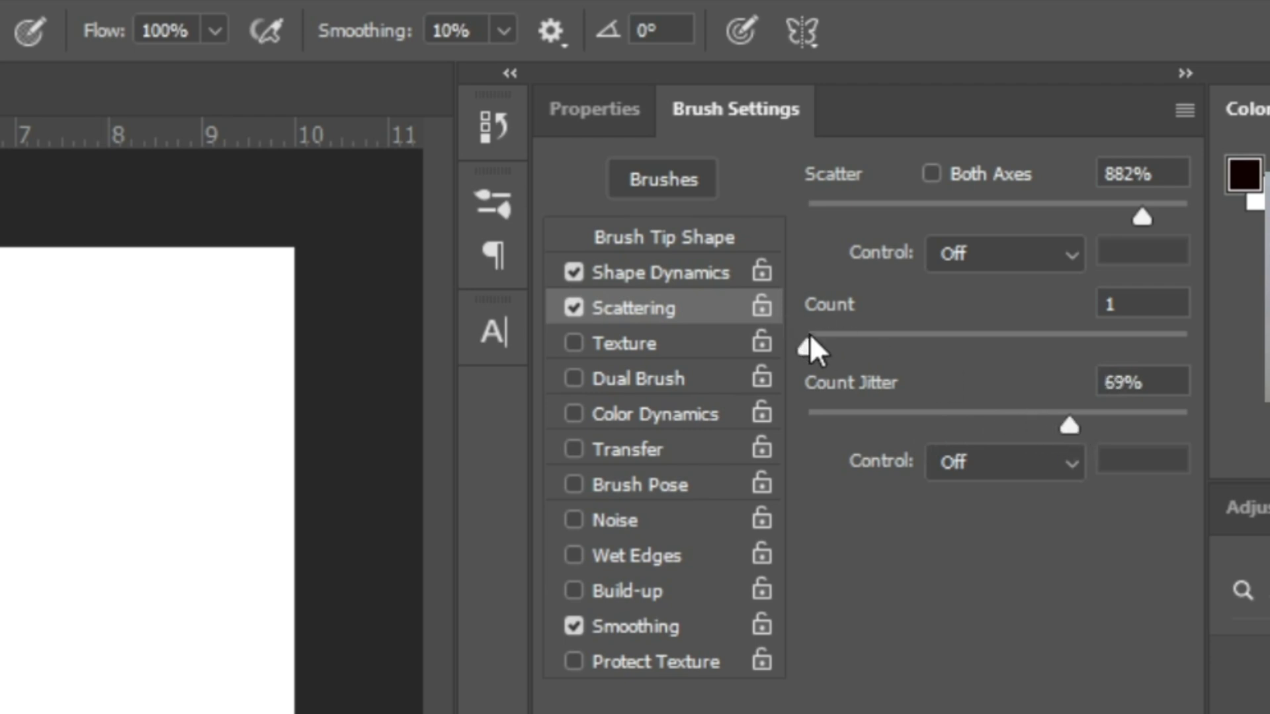
mouse_move(806, 342)
left_mouse_down()
mouse_move(975, 347)
mouse_move(824, 344)
left_mouse_up()
left_click_drag(905, 343, 839, 348)
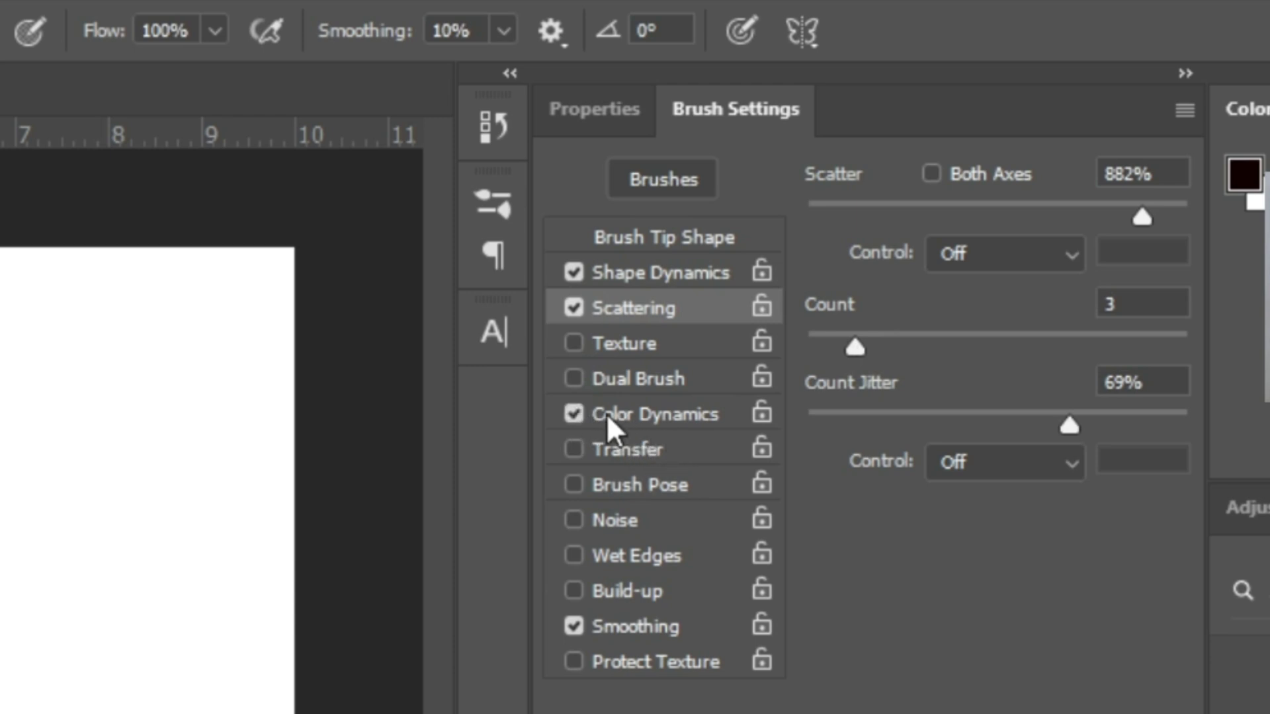
- Enable Color Dynamics and set Hue Jitter to 54% and Brightness Jitter to 8%
left_click(676, 414)
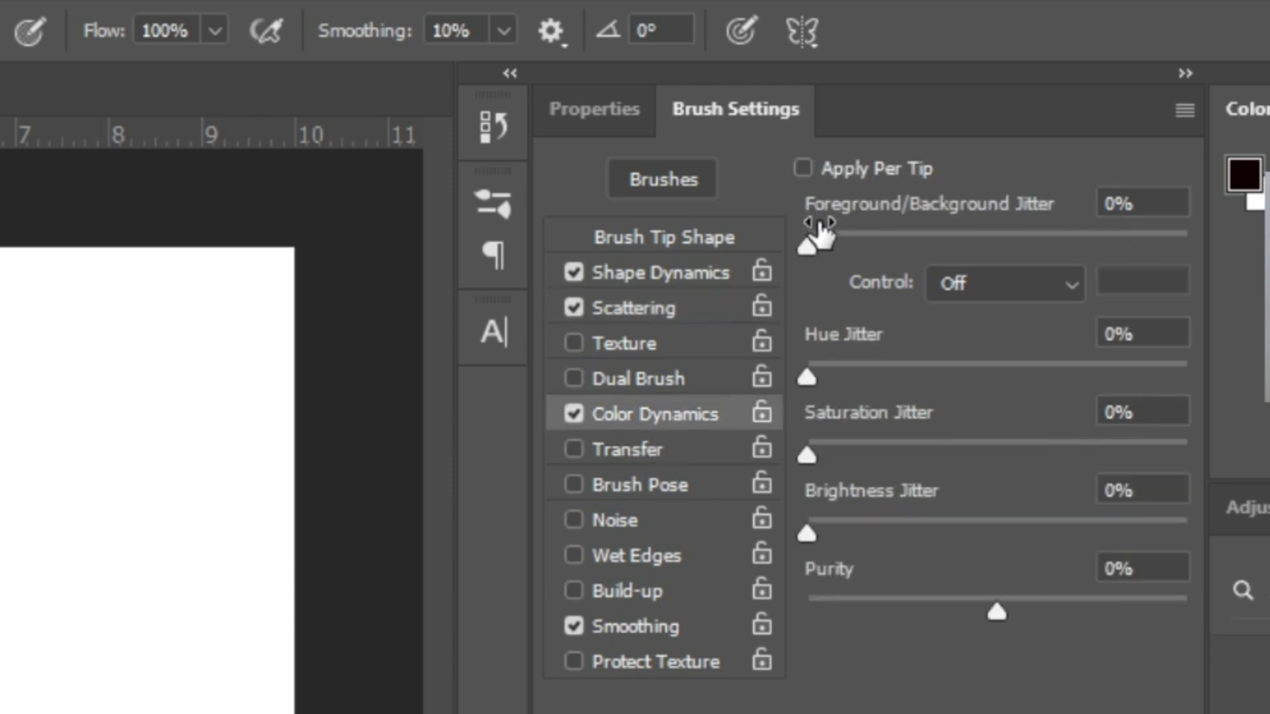
left_click_drag(805, 369, 1014, 374)
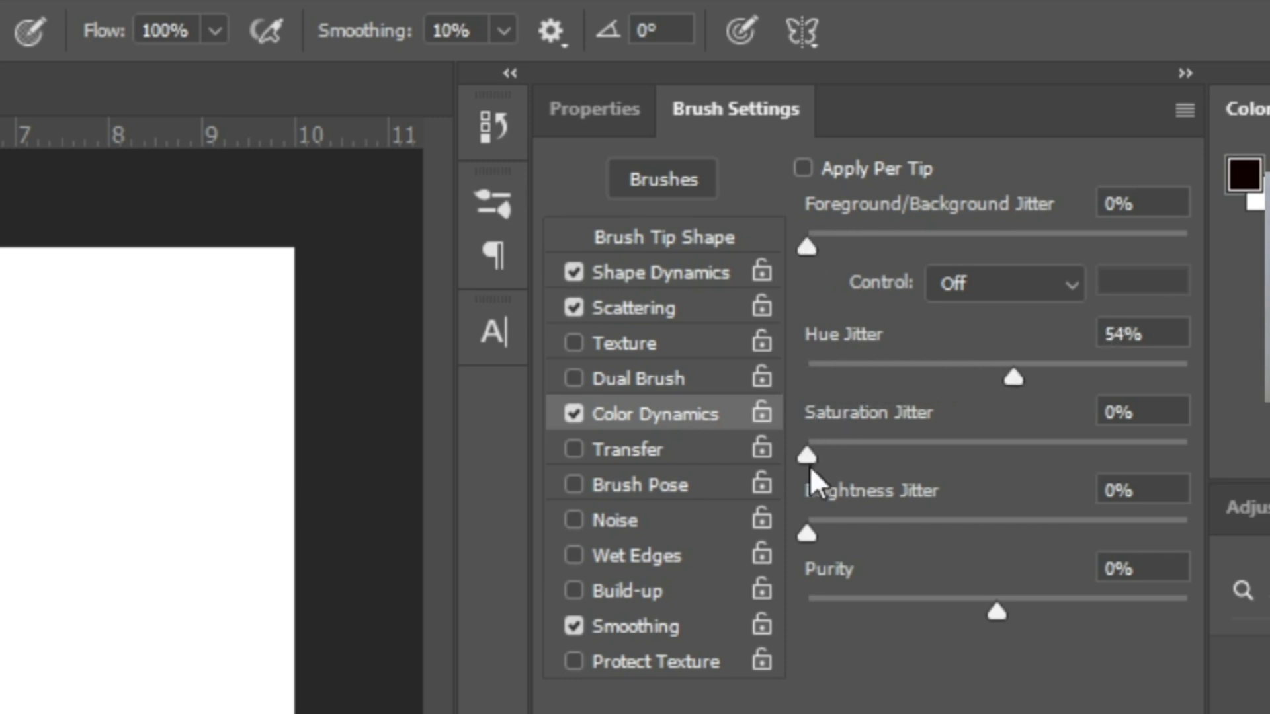
left_click_drag(812, 537, 842, 542)
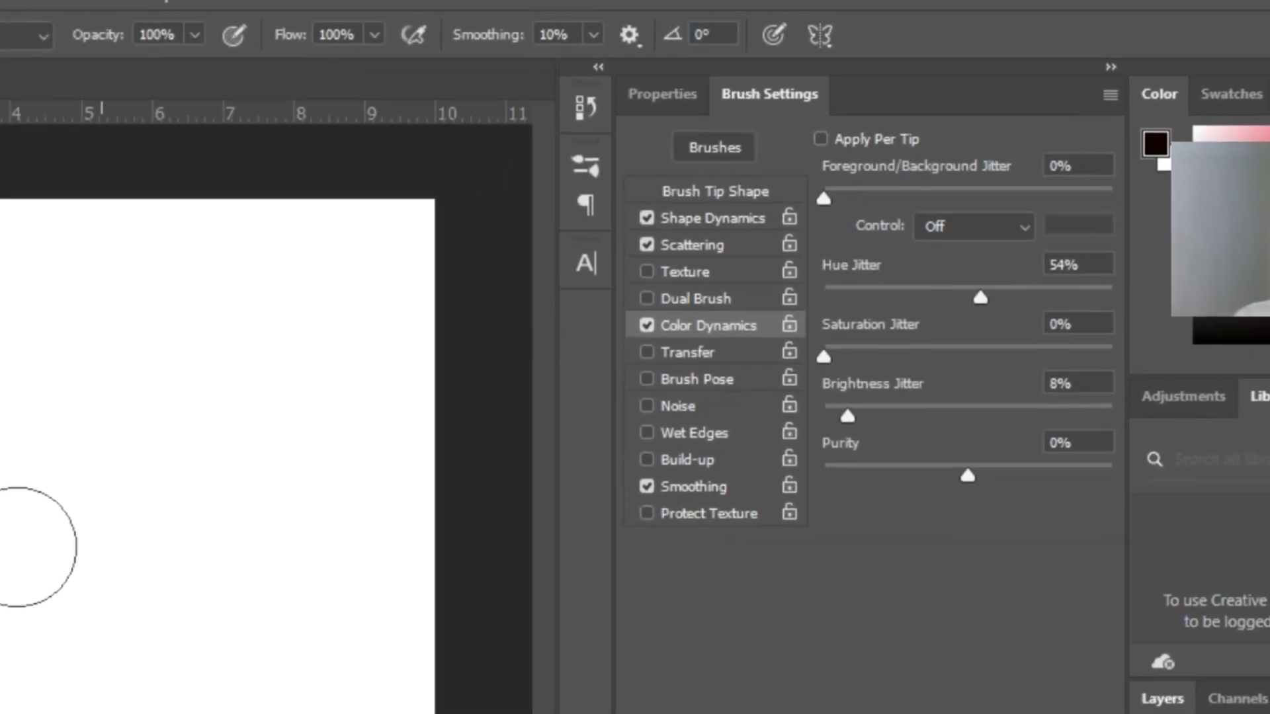
- Test the scattered brush with a stroke across the canvas and undo it
mouse_move(184, 400)
left_mouse_down()
mouse_move(457, 346)
mouse_move(385, 352)
mouse_move(168, 471)
mouse_move(562, 385)
mouse_move(590, 455)
left_mouse_up()
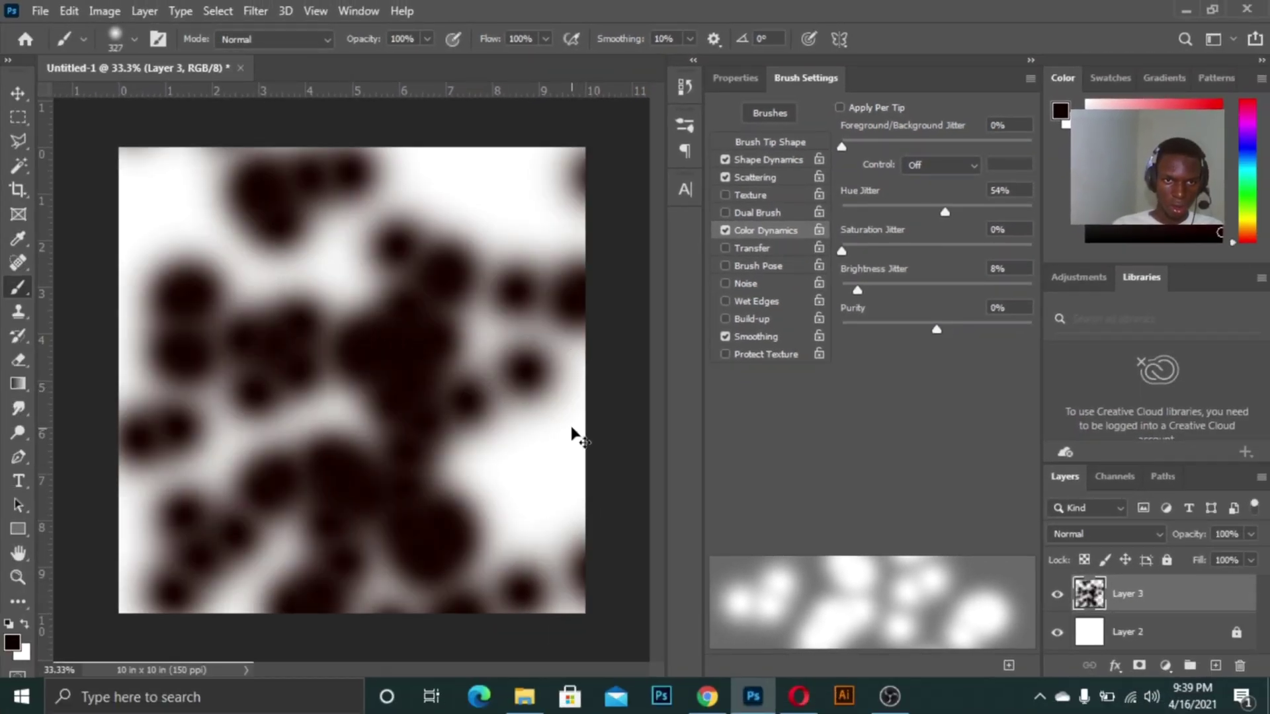
key("ctrl+z")
- Reduce the brush size to 90 px and set Hue Jitter to 65% and Saturation Jitter to 34%
key("bracketleft")
key("bracketleft")
key("bracketleft")
key("bracketleft")
key("bracketleft")
key("bracketleft")
key("bracketleft")
key("bracketleft")
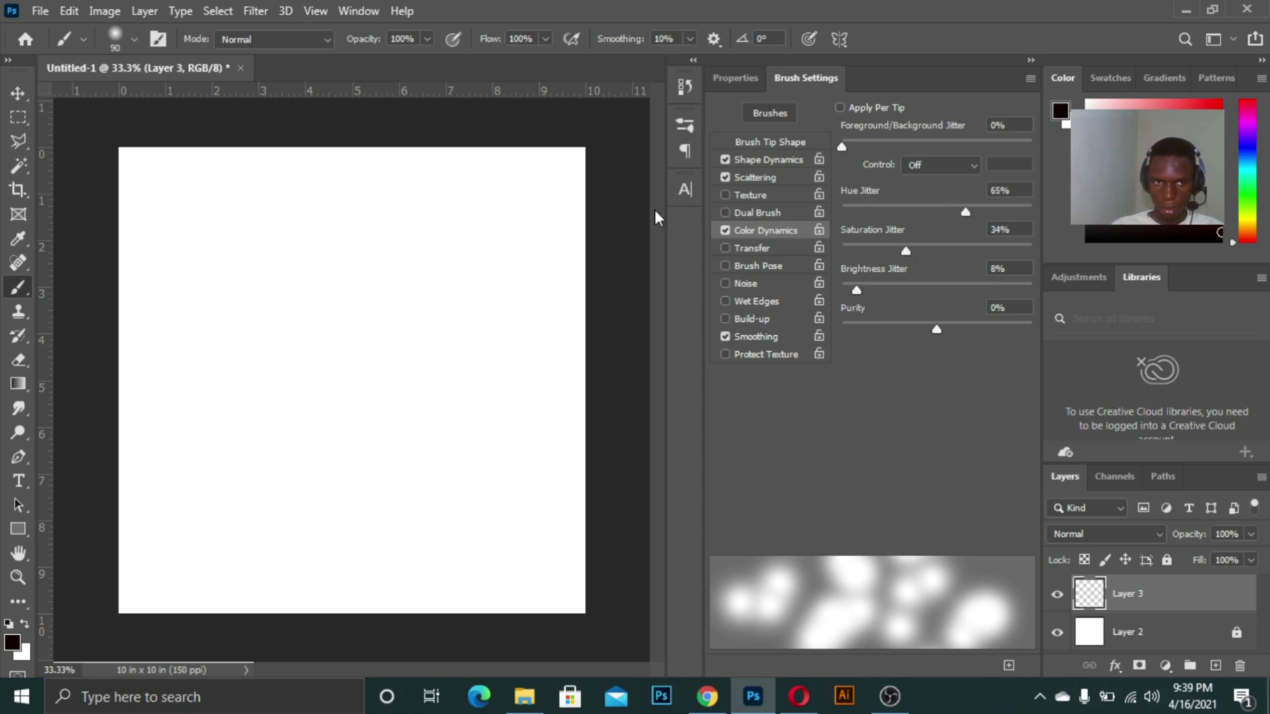
- Change the foreground color to bright red
left_click(12, 641)
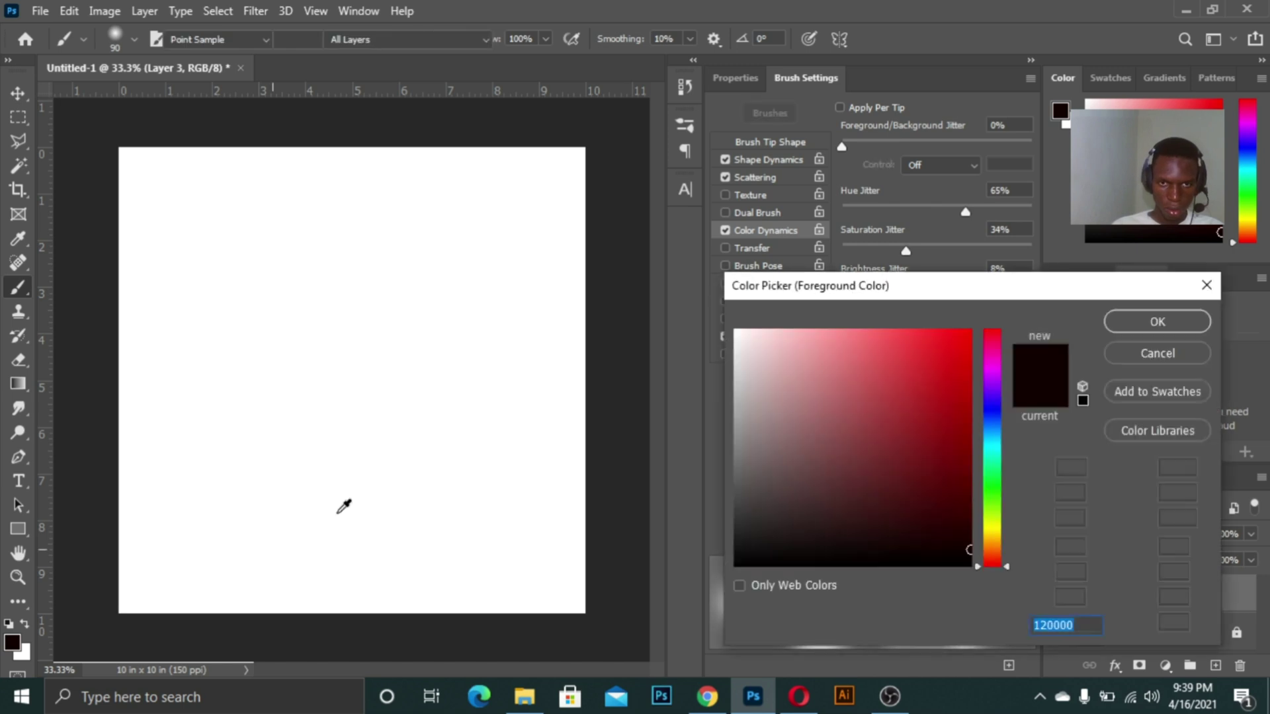
left_click_drag(842, 416, 881, 295)
mouse_move(887, 368)
left_mouse_down()
mouse_move(939, 316)
mouse_move(1129, 311)
left_mouse_up()
left_click(1129, 314)
- Test the color-jittered brush with a dense scattered stroke around the canvas center and undo it
mouse_move(282, 330)
left_mouse_down()
mouse_move(398, 326)
mouse_move(436, 351)
mouse_move(452, 432)
mouse_move(406, 465)
mouse_move(318, 480)
mouse_move(245, 416)
mouse_move(231, 344)
mouse_move(337, 271)
mouse_move(438, 338)
mouse_move(377, 454)
left_mouse_up()
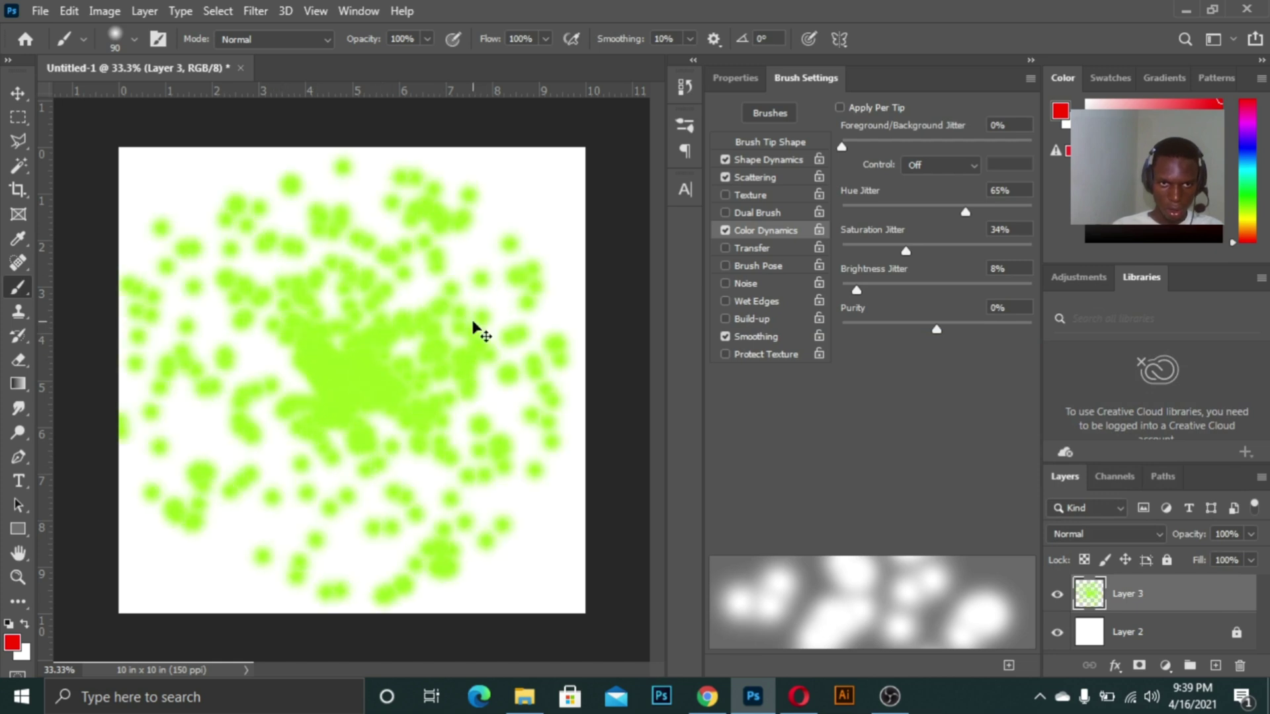
key("ctrl+z")
- Paint several short scattered strokes in different areas of the canvas, so that each picks up its own jittered color
left_click_drag(245, 381, 391, 519)
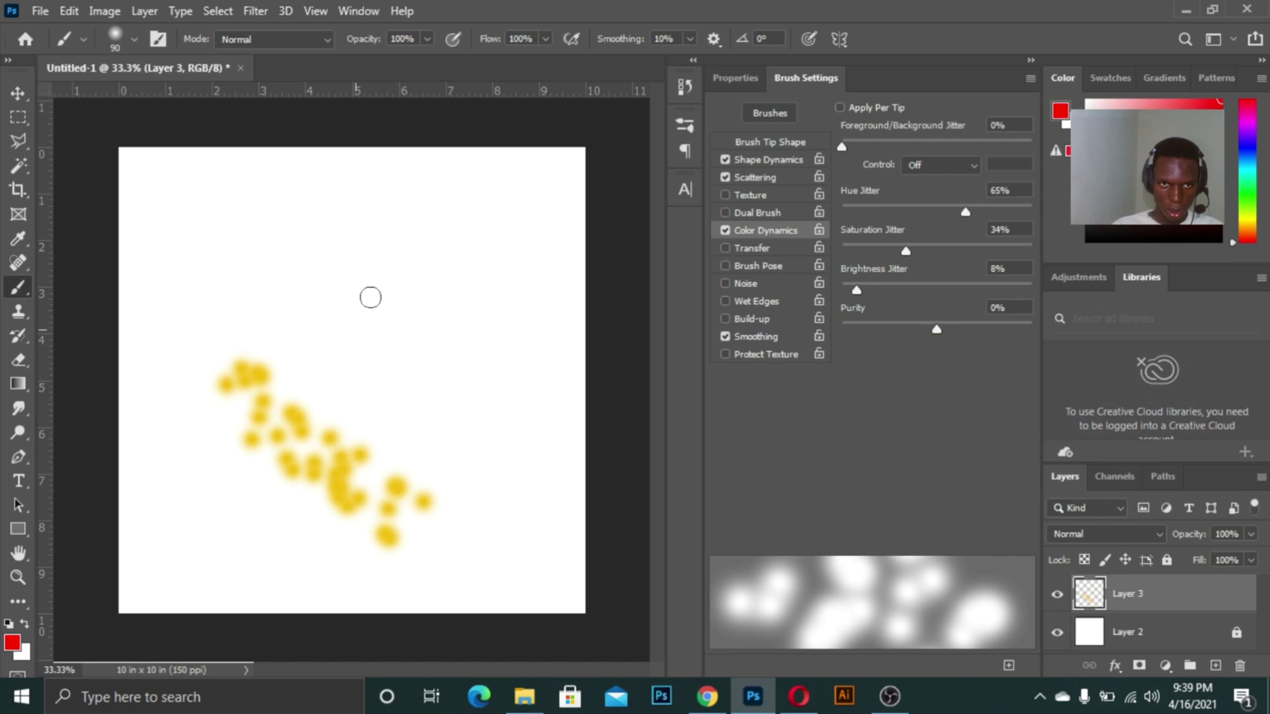
left_click_drag(312, 210, 437, 363)
left_click_drag(486, 455, 488, 494)
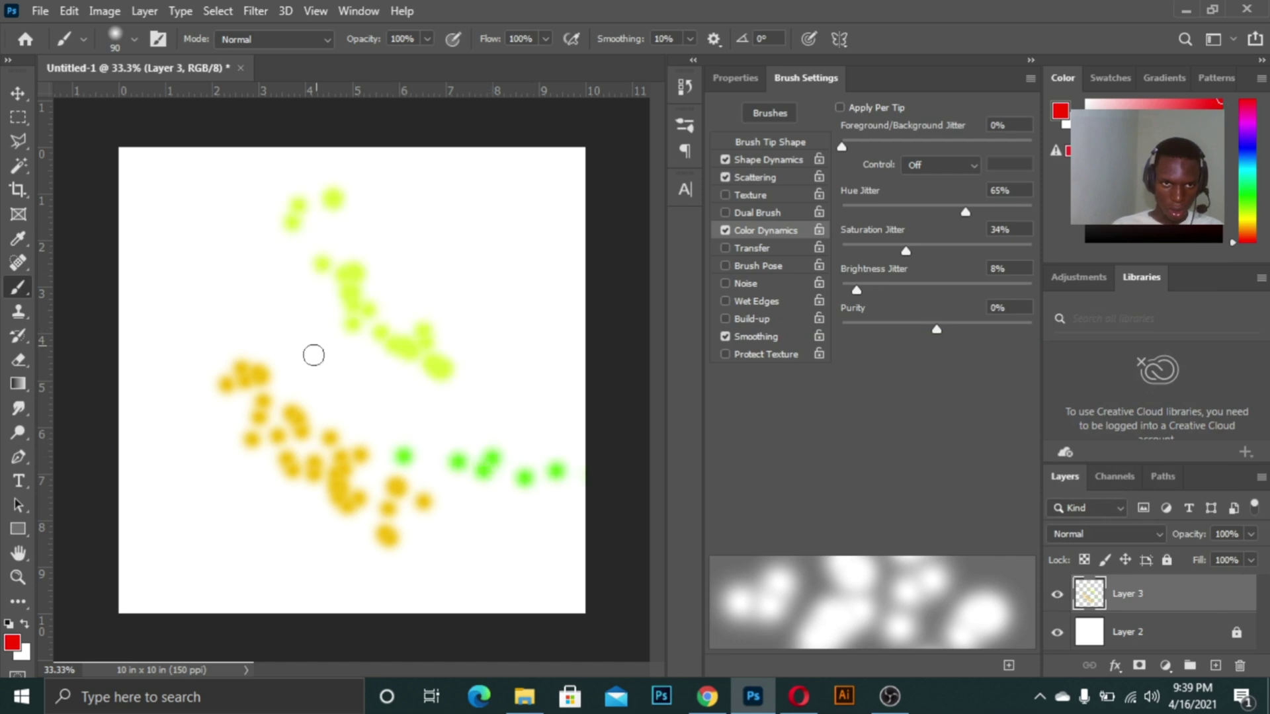
left_click_drag(257, 327, 213, 290)
left_click(213, 553)
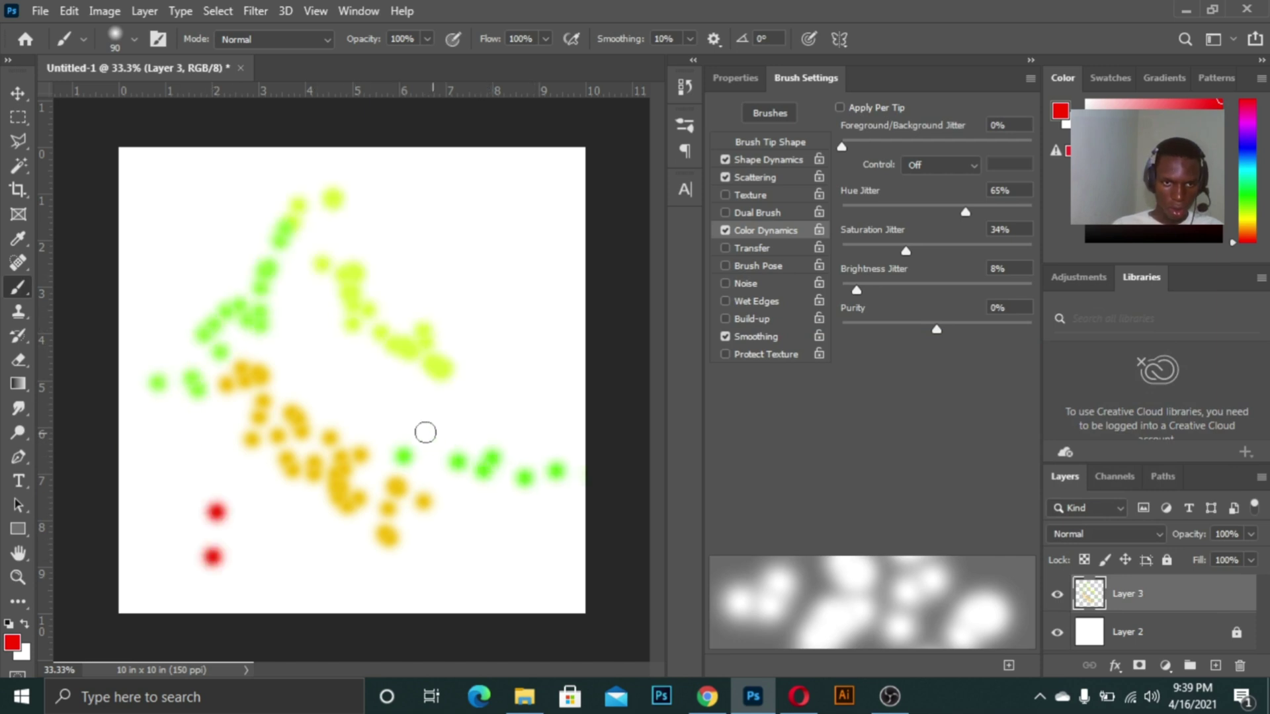
left_click_drag(426, 432, 341, 339)
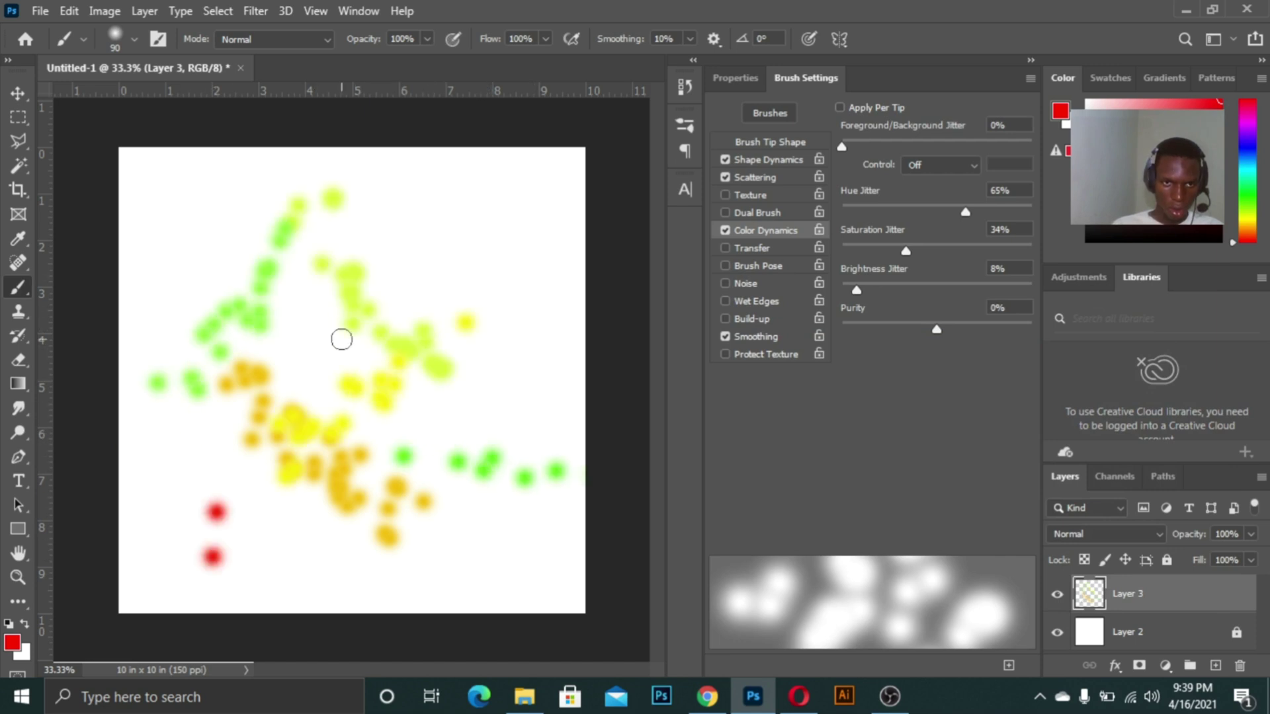
- Review the brush's Shape Dynamics, Scattering and Color Dynamics settings
left_click(769, 161)
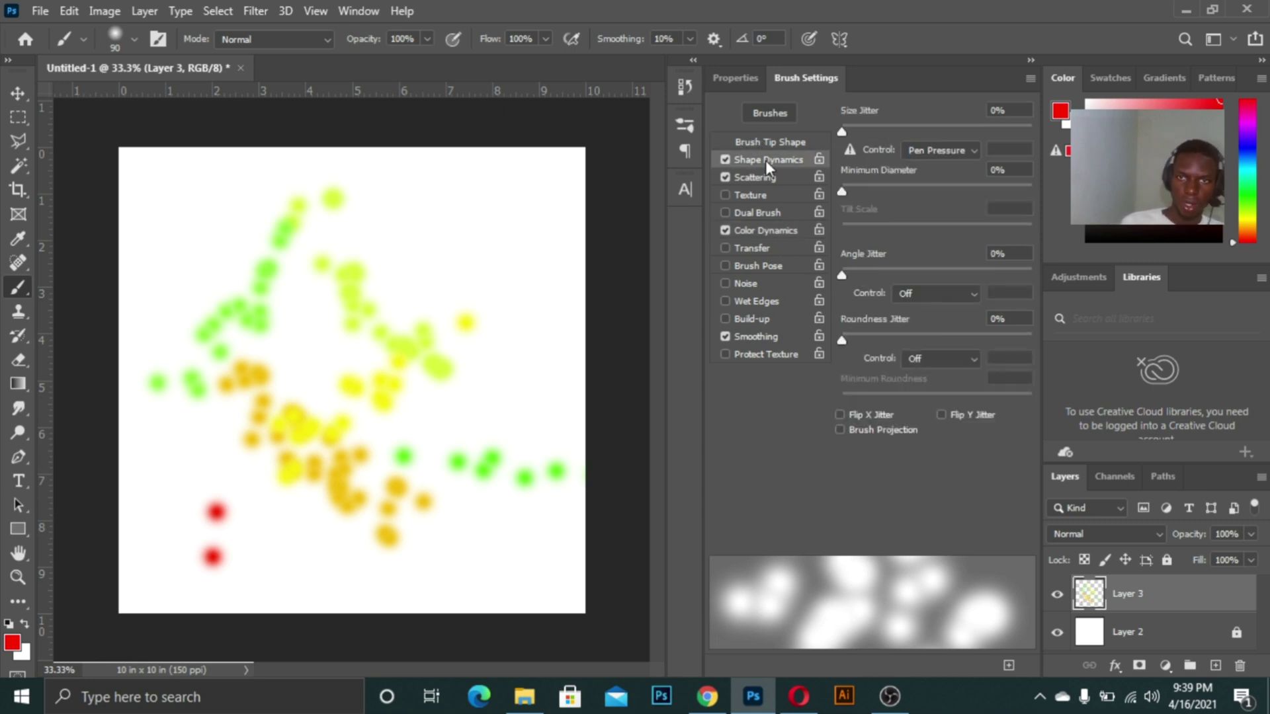
left_click(770, 176)
left_click(777, 226)
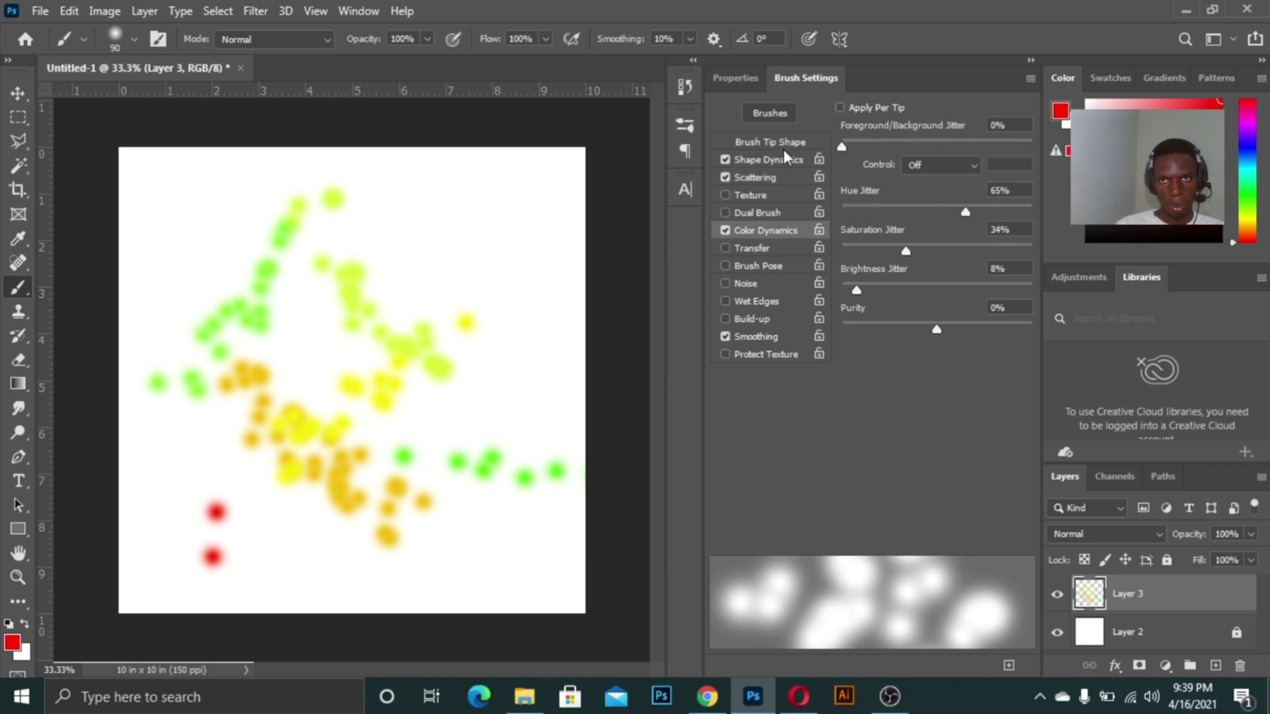
- Go over the Shape Dynamics, Scattering and Color Dynamics options once more, ending on Color Dynamics
left_click(756, 160)
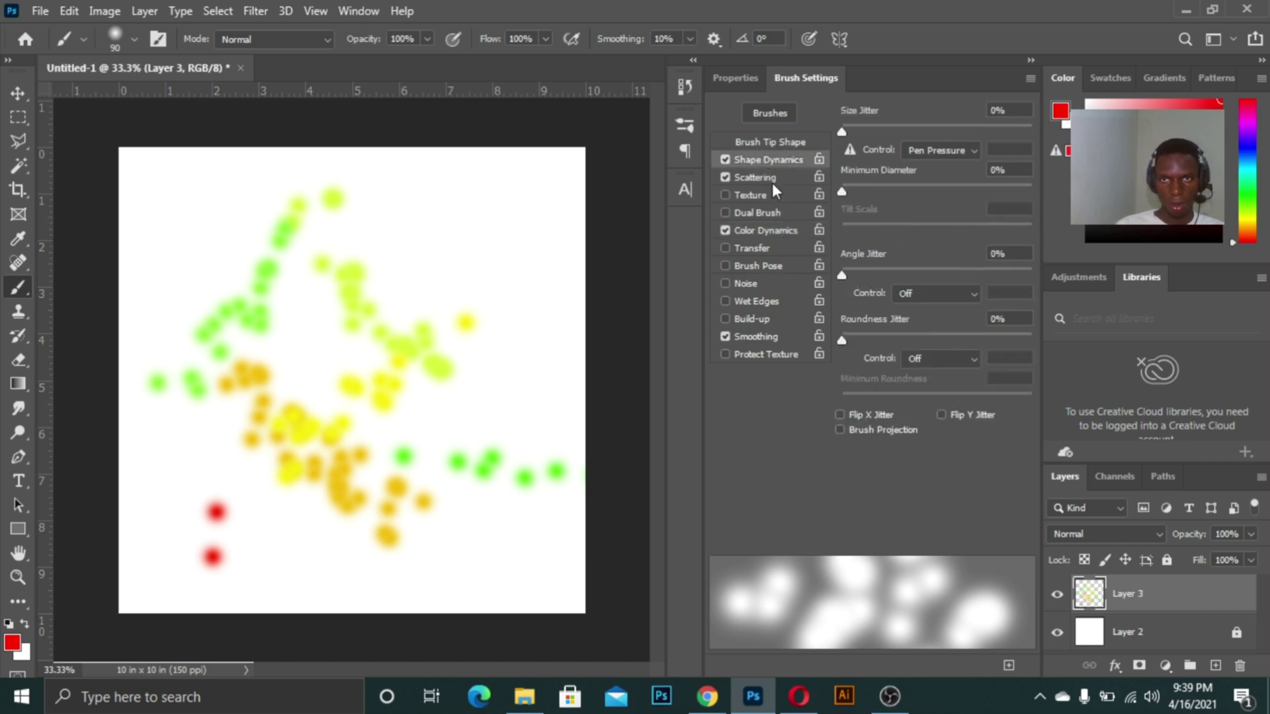
left_click(772, 178)
left_click(777, 230)
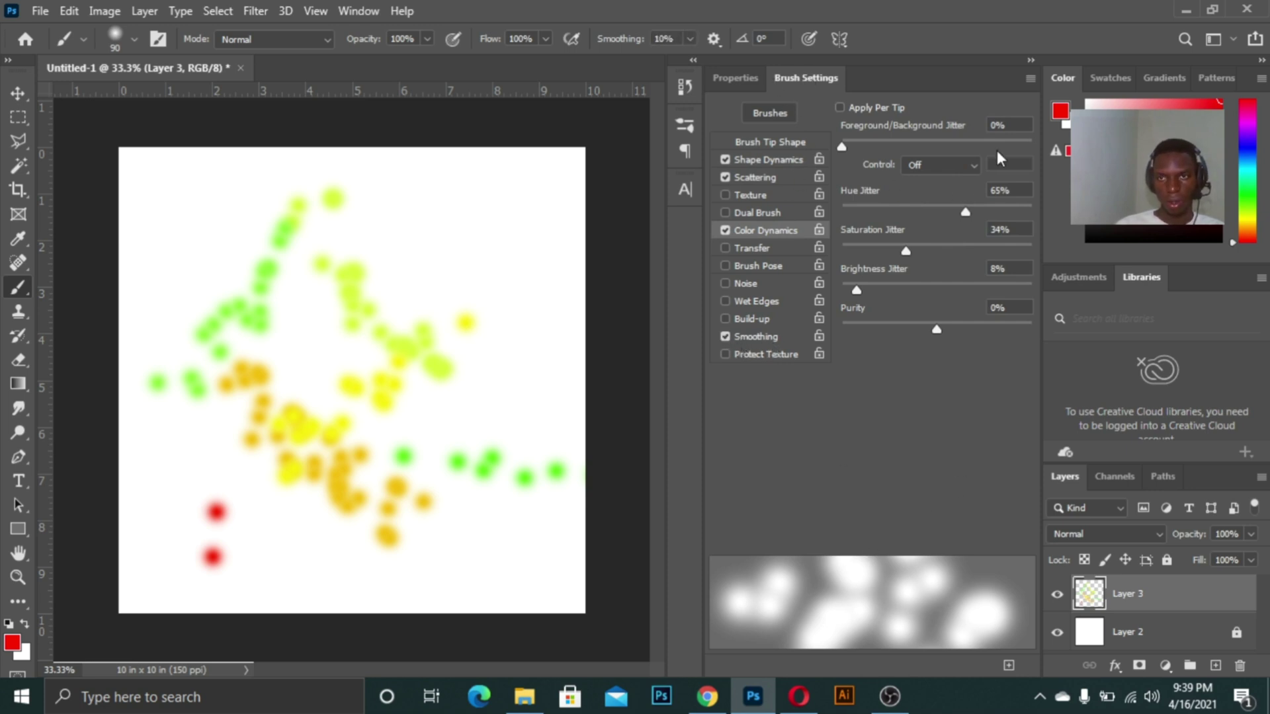
- Paint a dense scattered magenta stroke across the middle and upper part of the canvas with the color-jittered brush
left_click(134, 39)
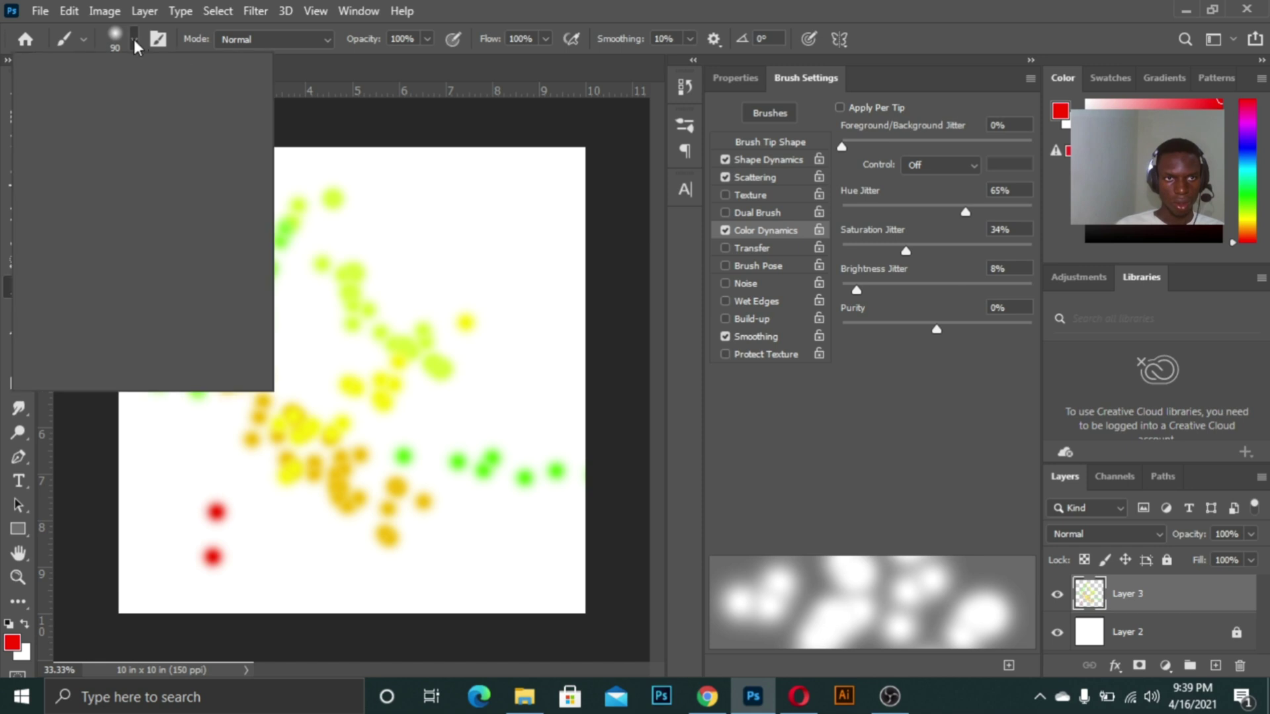
left_click(135, 40)
left_click(134, 39)
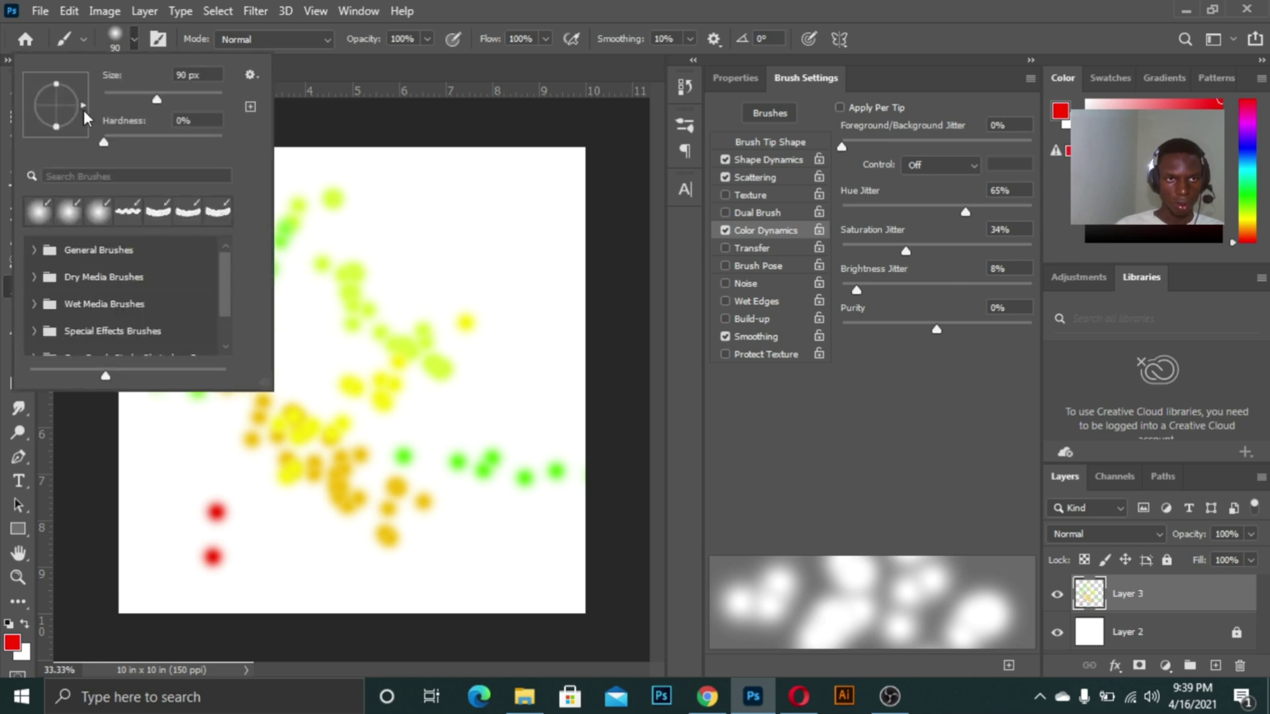
mouse_move(437, 259)
left_mouse_down()
mouse_move(386, 239)
mouse_move(252, 298)
mouse_move(334, 459)
left_mouse_up()
- Delete Layer 3 with its painted dots and narrow the properties area to give the canvas more room
left_click(17, 93)
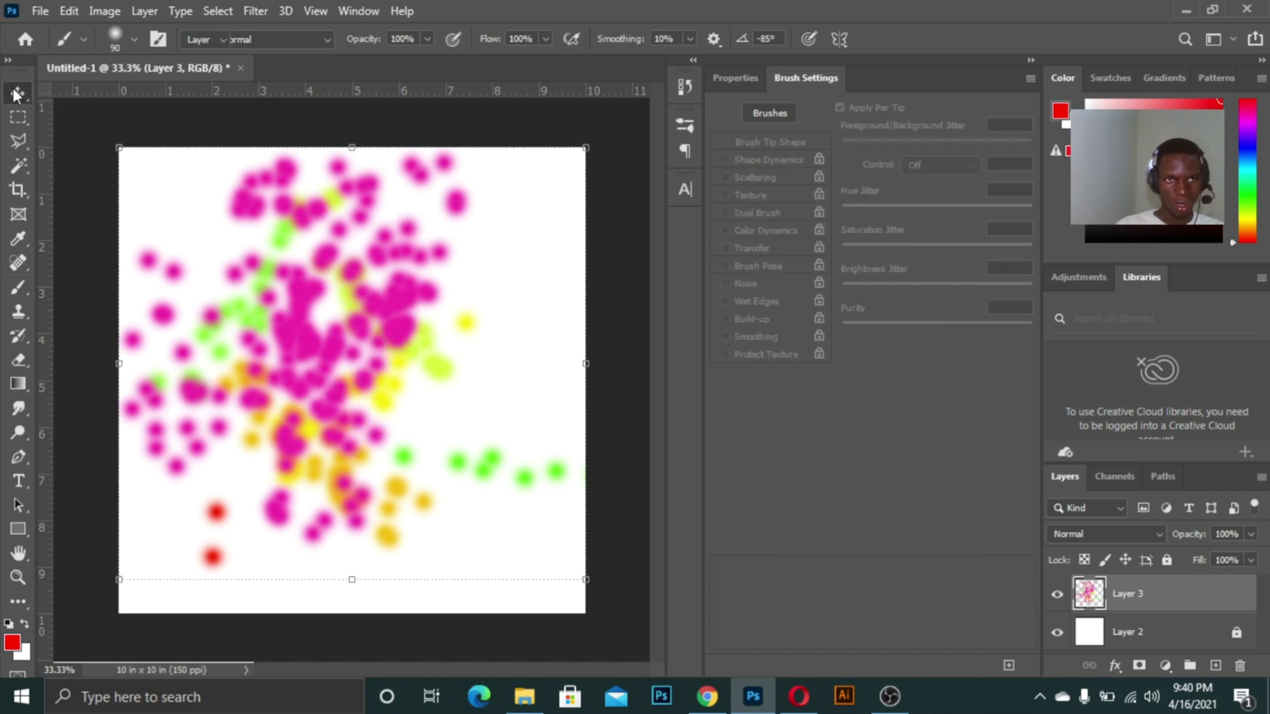
key("Delete")
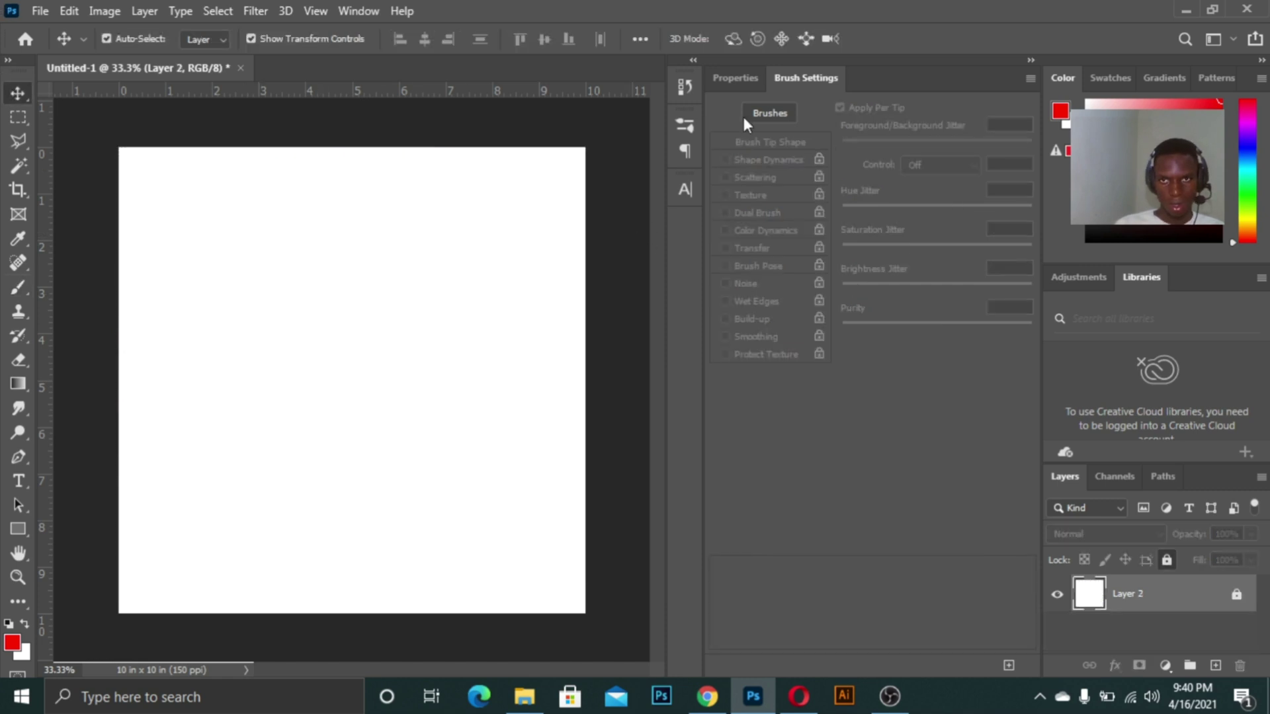
left_click(732, 78)
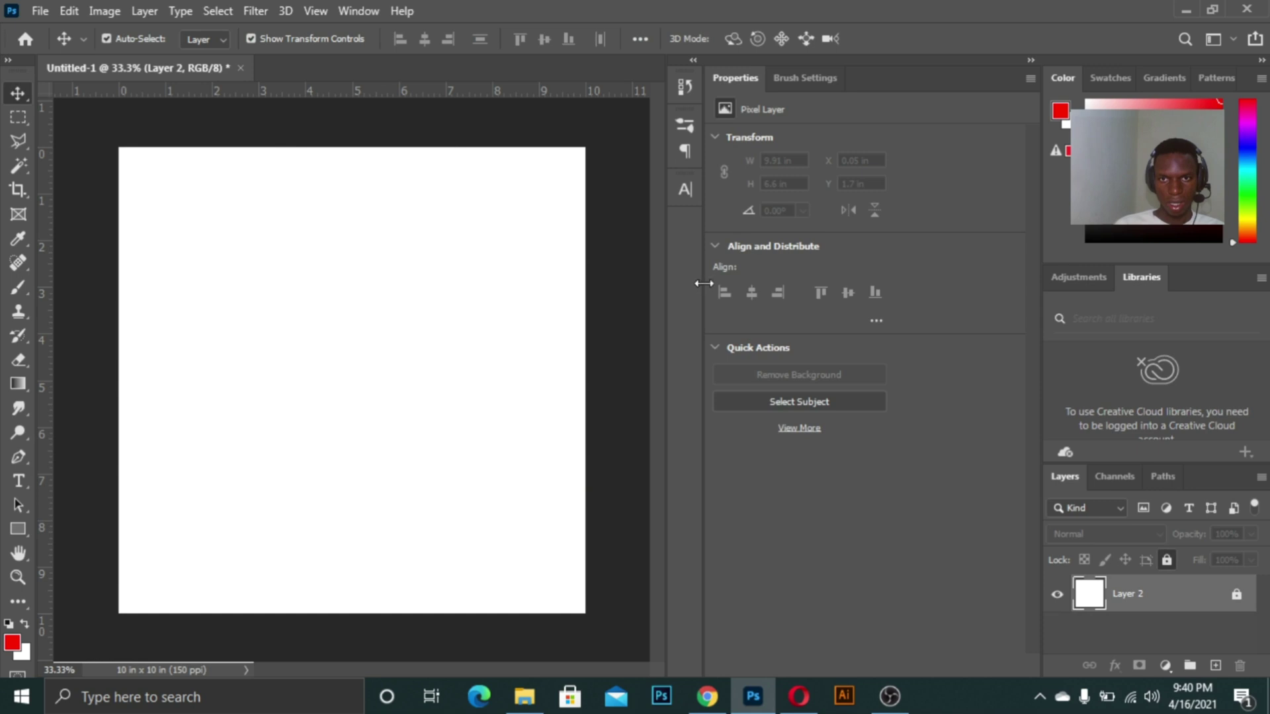
left_click_drag(702, 293, 832, 295)
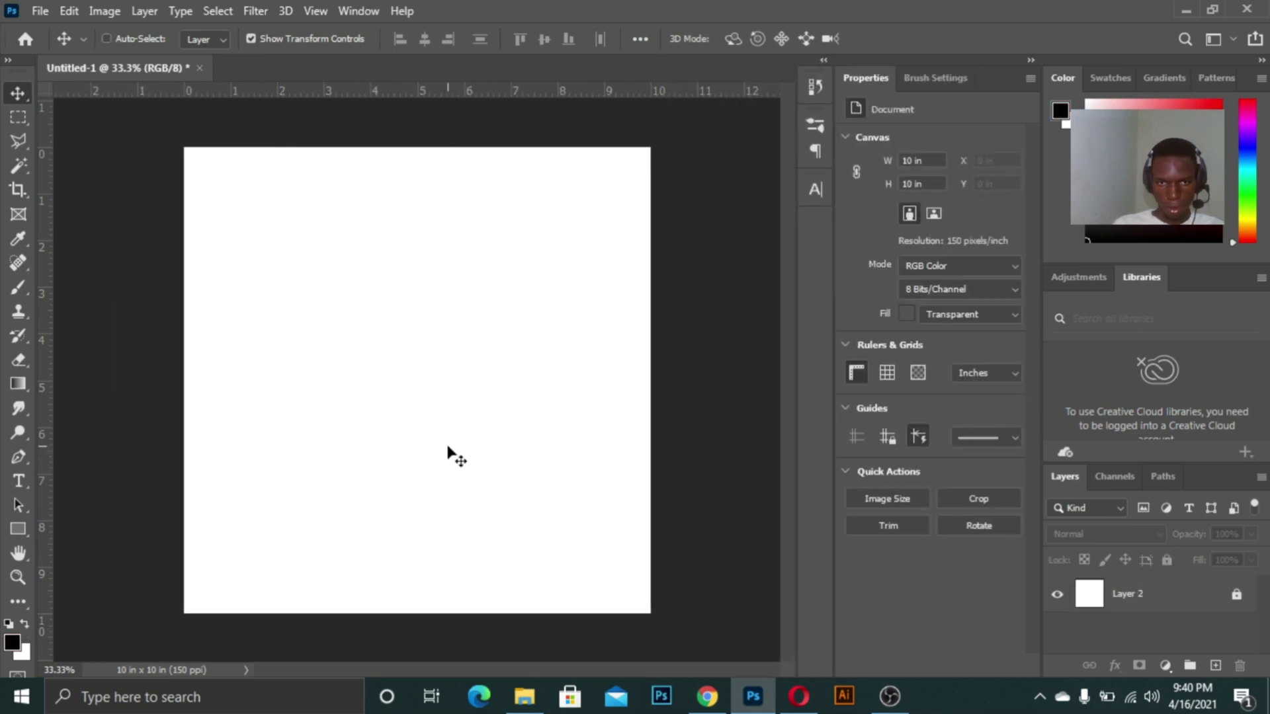
key("ctrl+minus")
key("ctrl+plus")
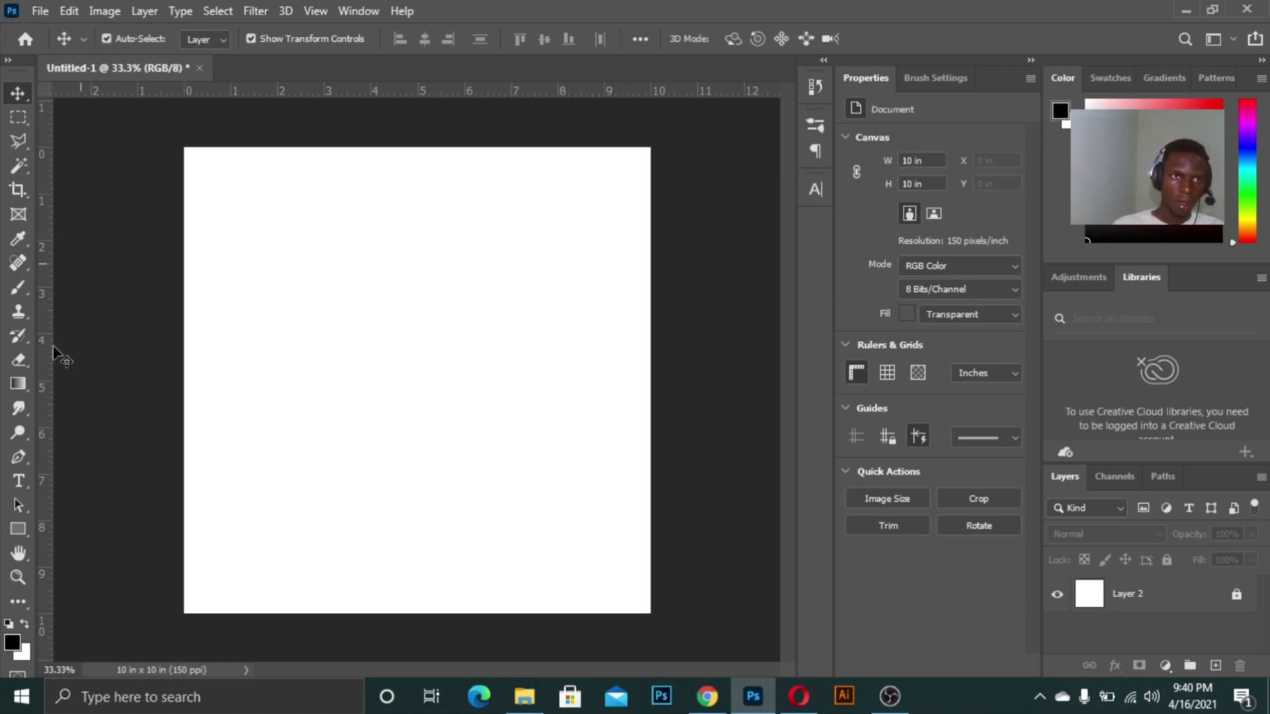
- Add a new empty layer above the locked Layer 2
left_click(16, 287)
left_click(134, 38)
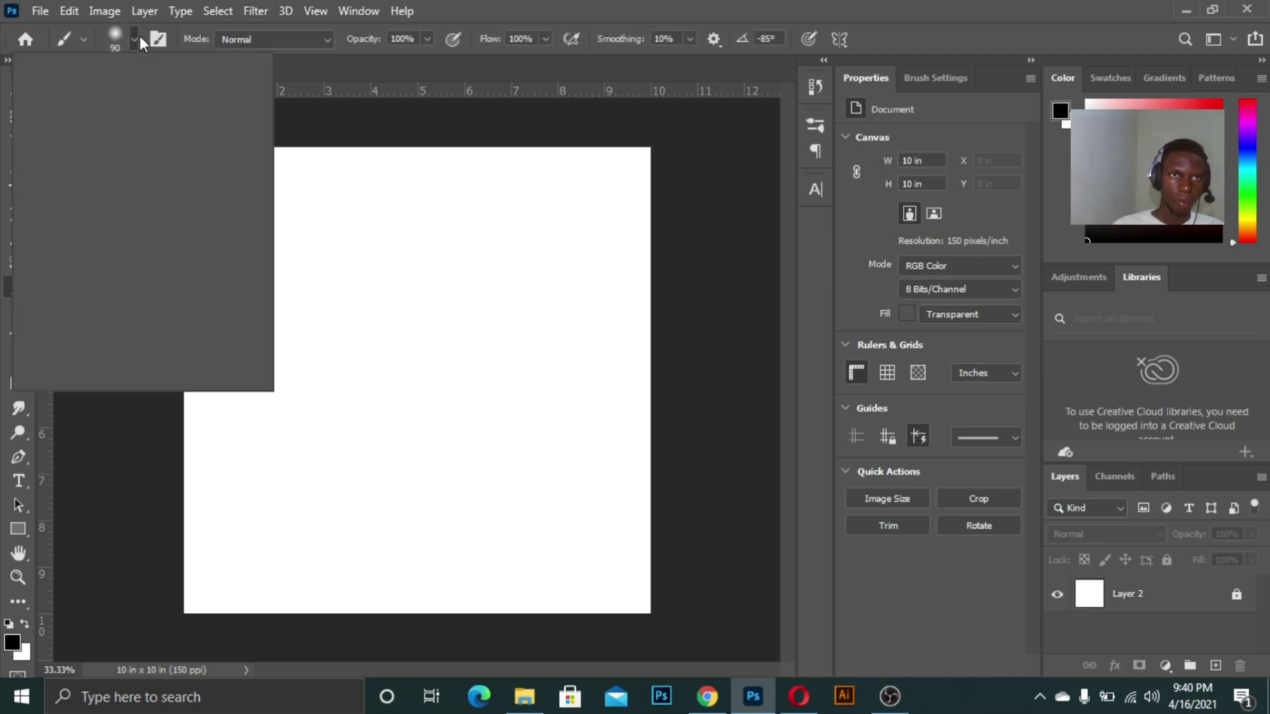
left_click(445, 363)
left_click(622, 272)
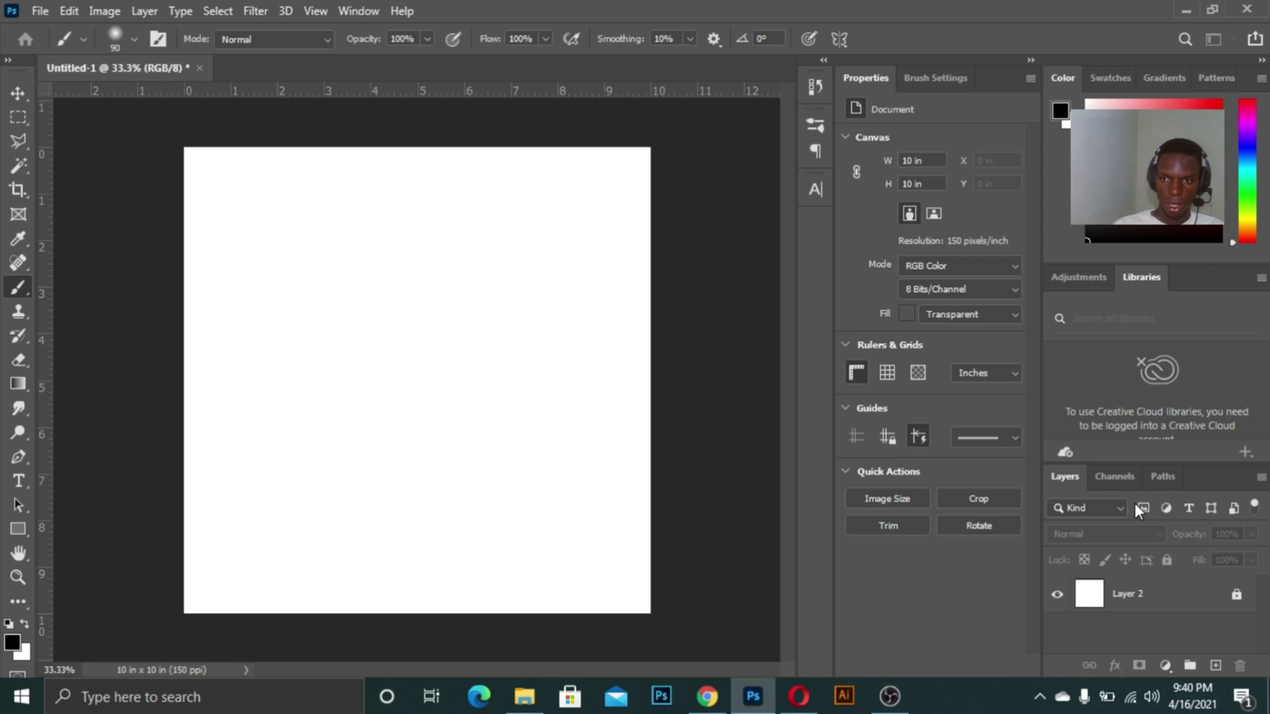
left_click(1169, 595)
left_click(1216, 665)
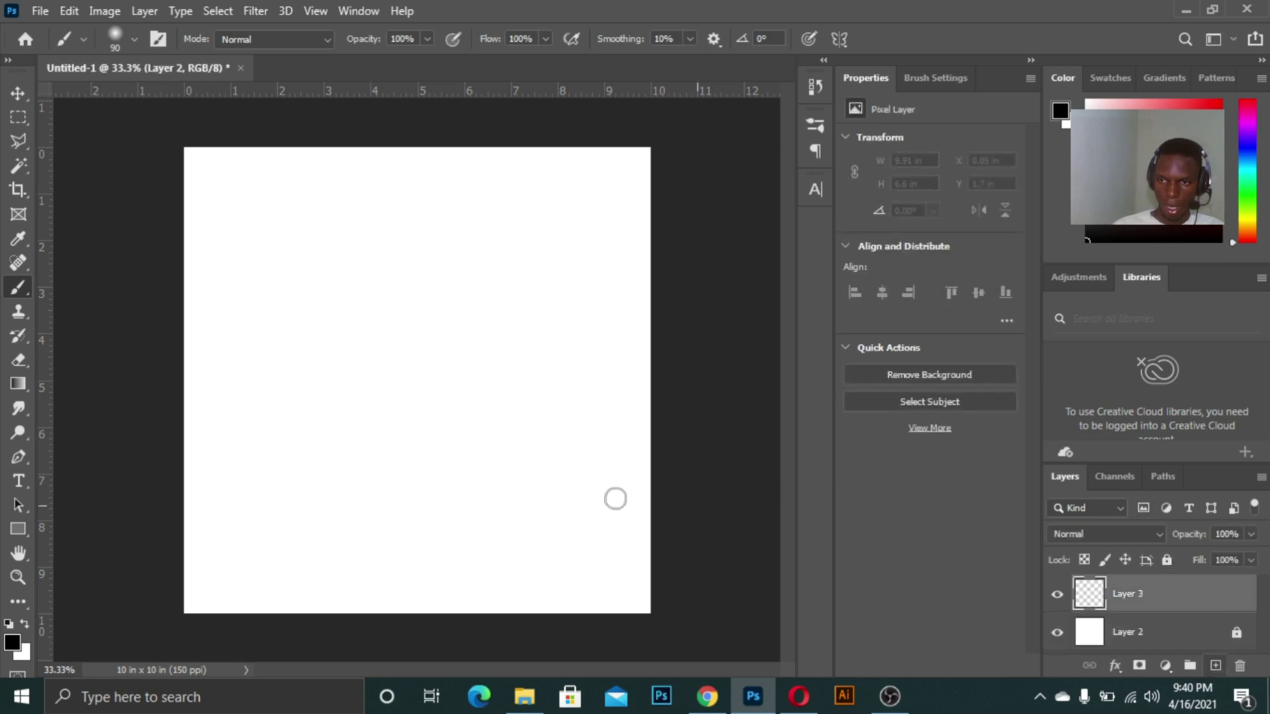
- Draw an open S-shaped path with three smooth Pen anchor points, about 3.2 by 6.3 in, down the middle of the canvas
left_click(18, 457)
left_click_drag(293, 254, 362, 314)
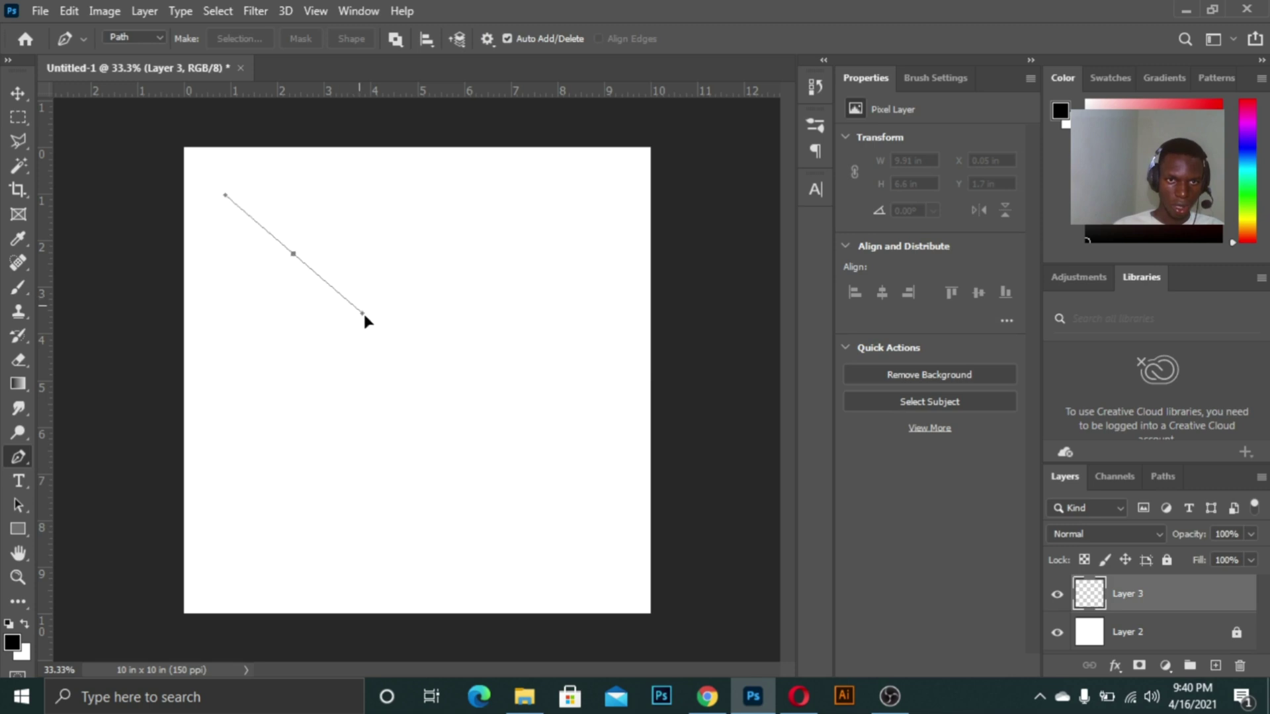
left_click_drag(427, 406, 376, 497)
left_click_drag(441, 539, 573, 502)
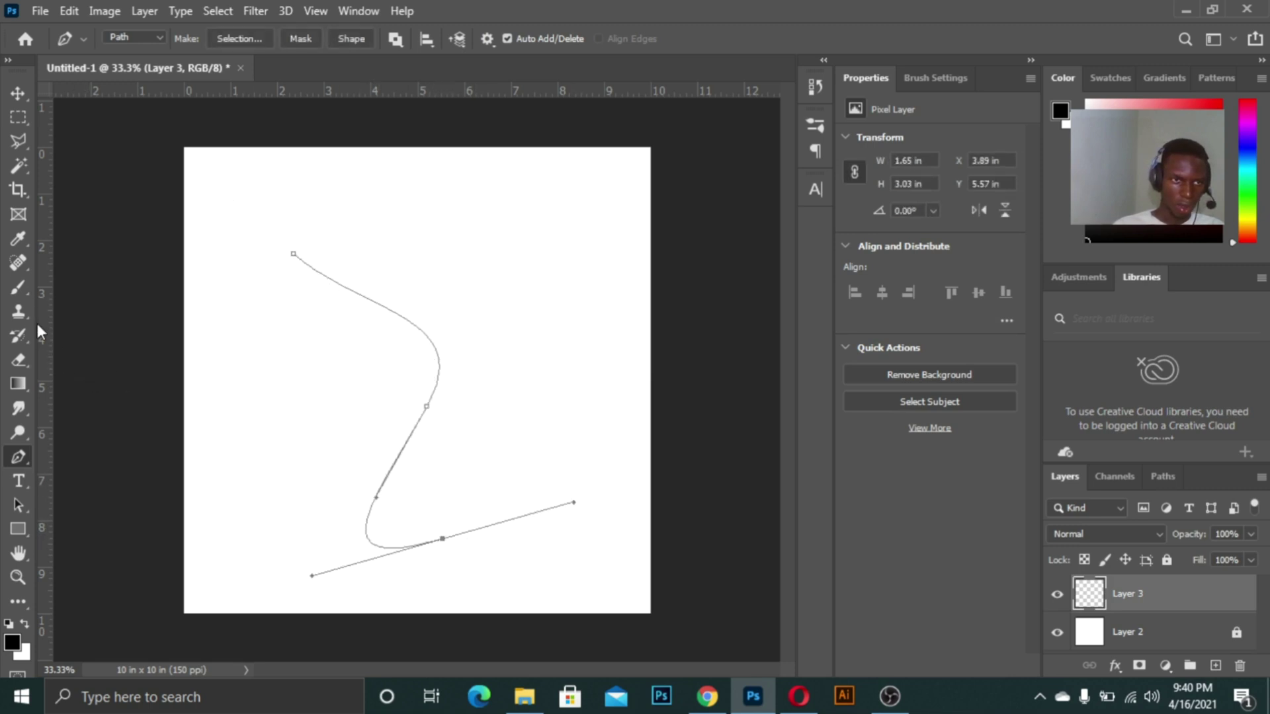
- Set the Brush tool's hardness to 100% at its 90 px size
left_click(17, 287)
left_click(135, 38)
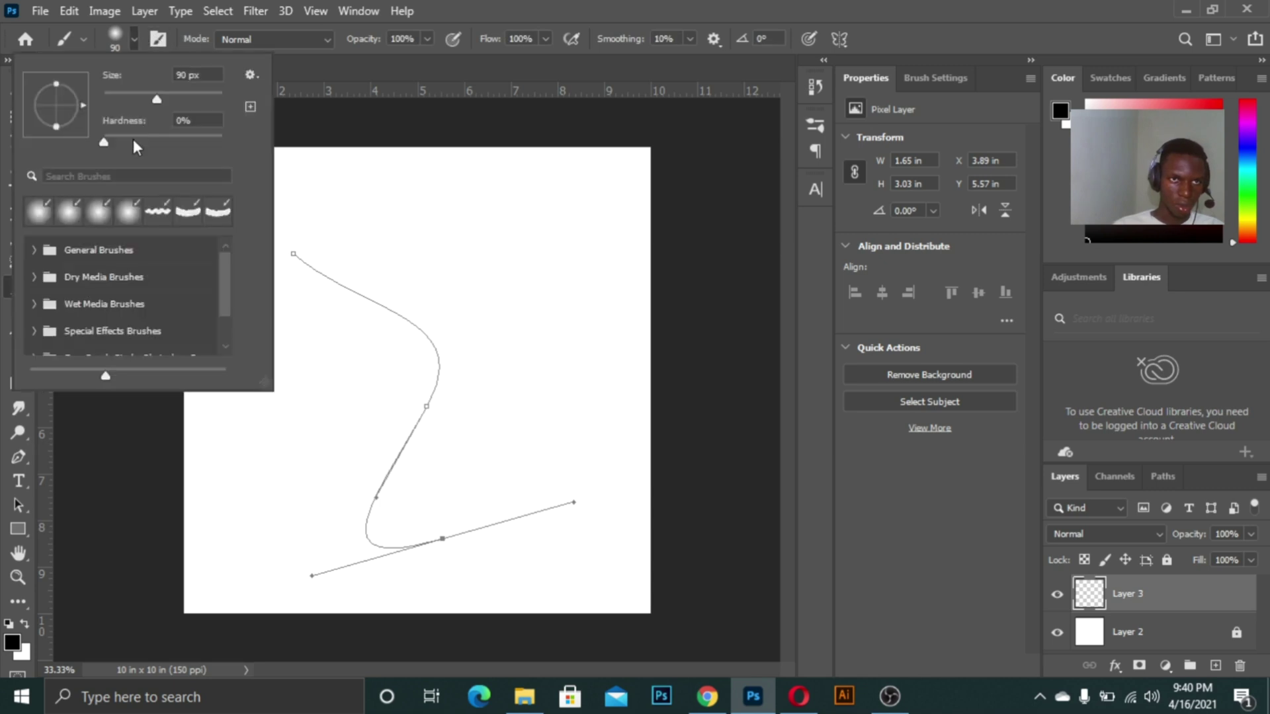
left_click_drag(237, 141, 238, 142)
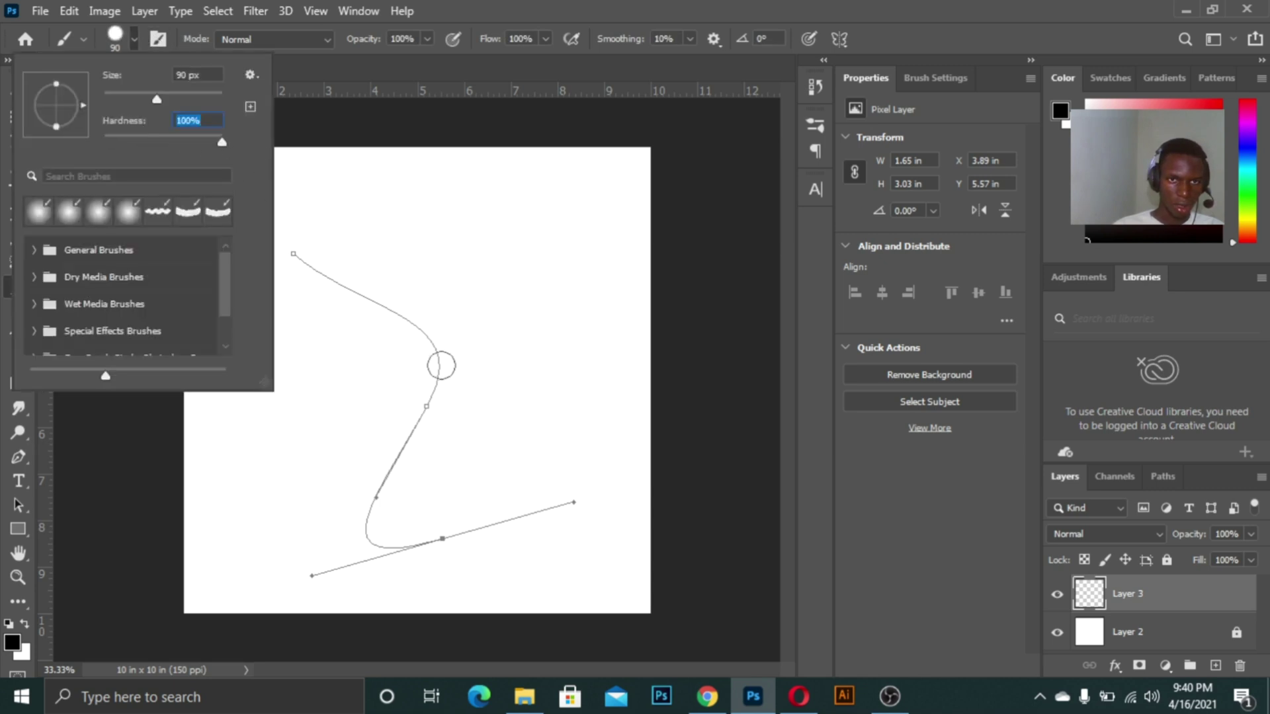
left_click(2, 122)
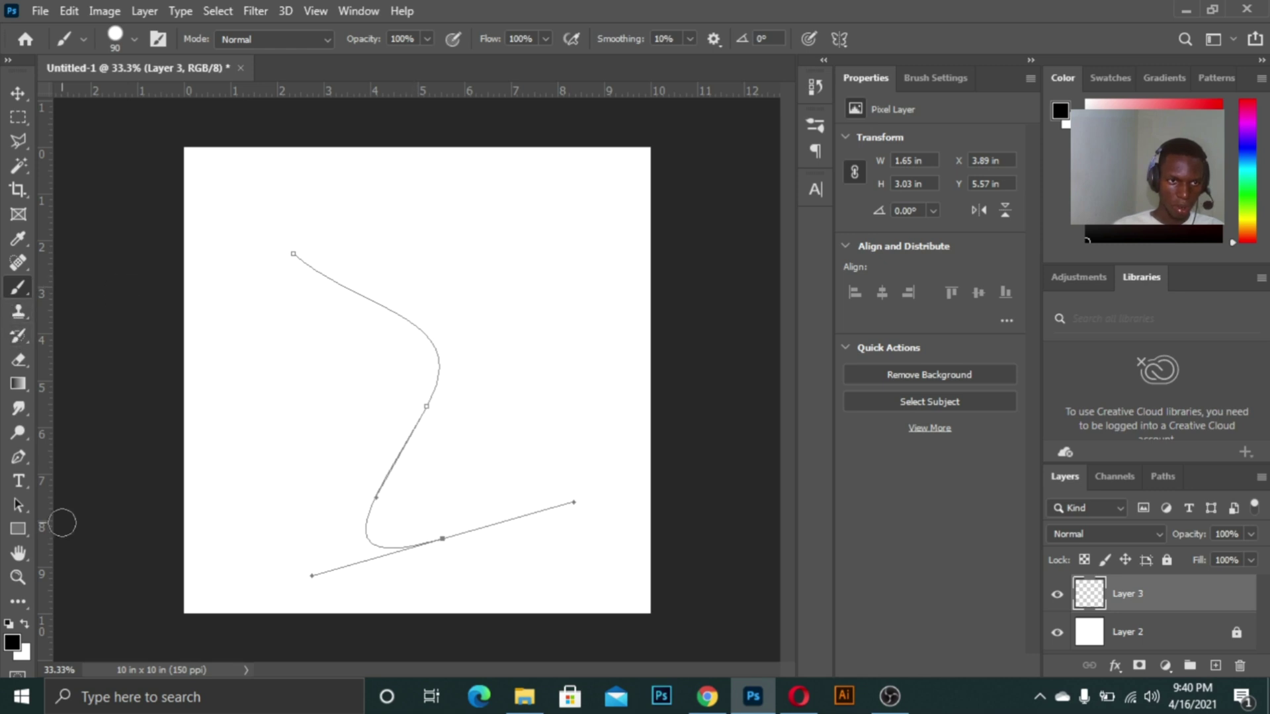
- Stroke the curved path using Brush as the stroking tool and delete the path
left_click(18, 456)
right_click(334, 287)
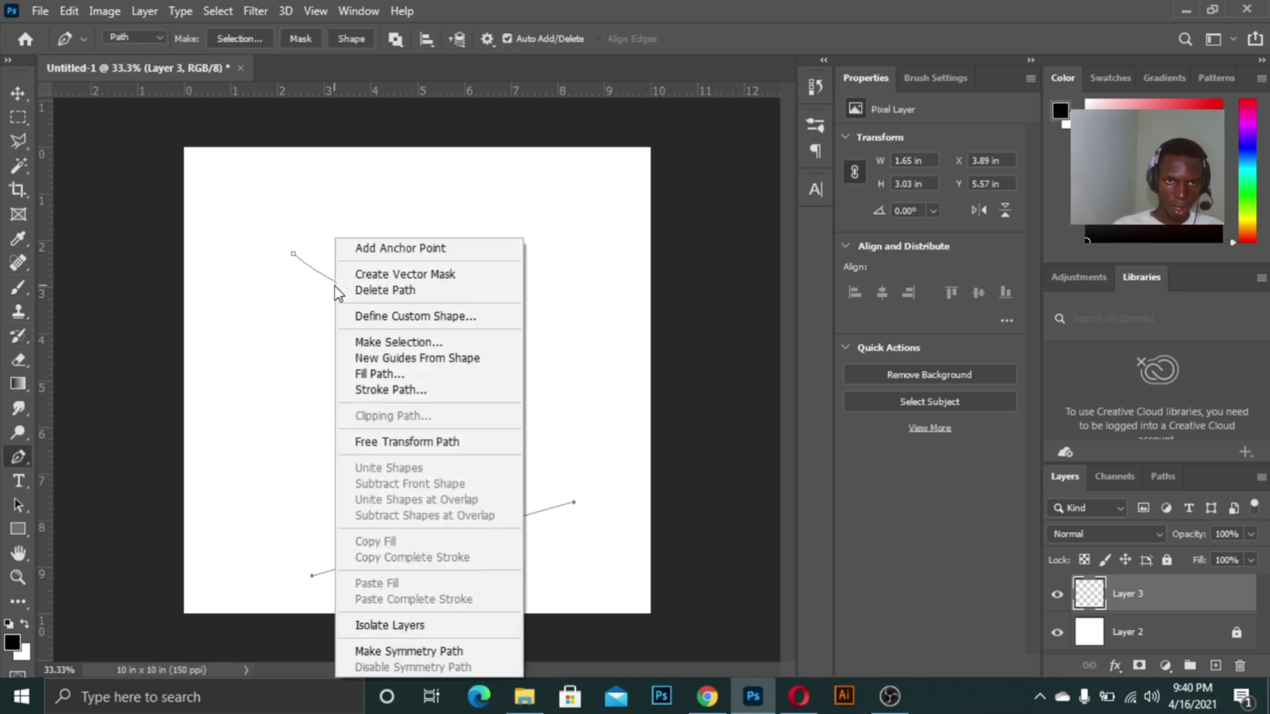
left_click(456, 390)
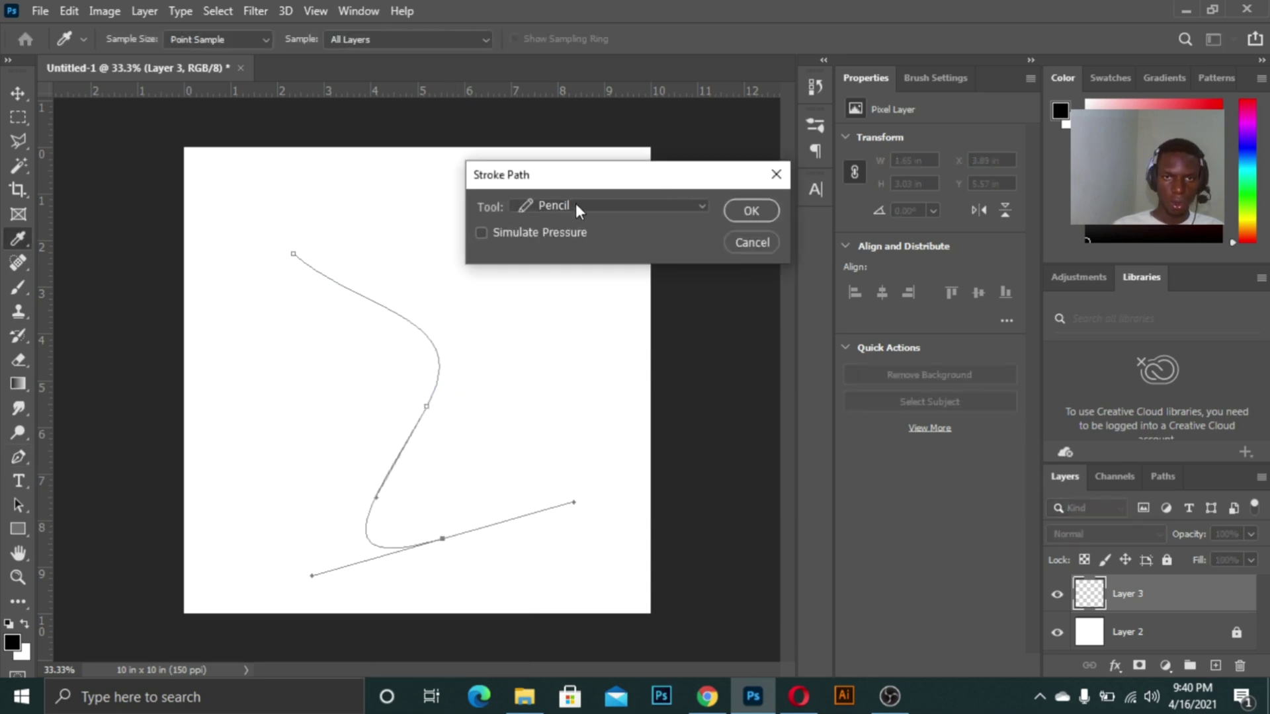
left_click(576, 204)
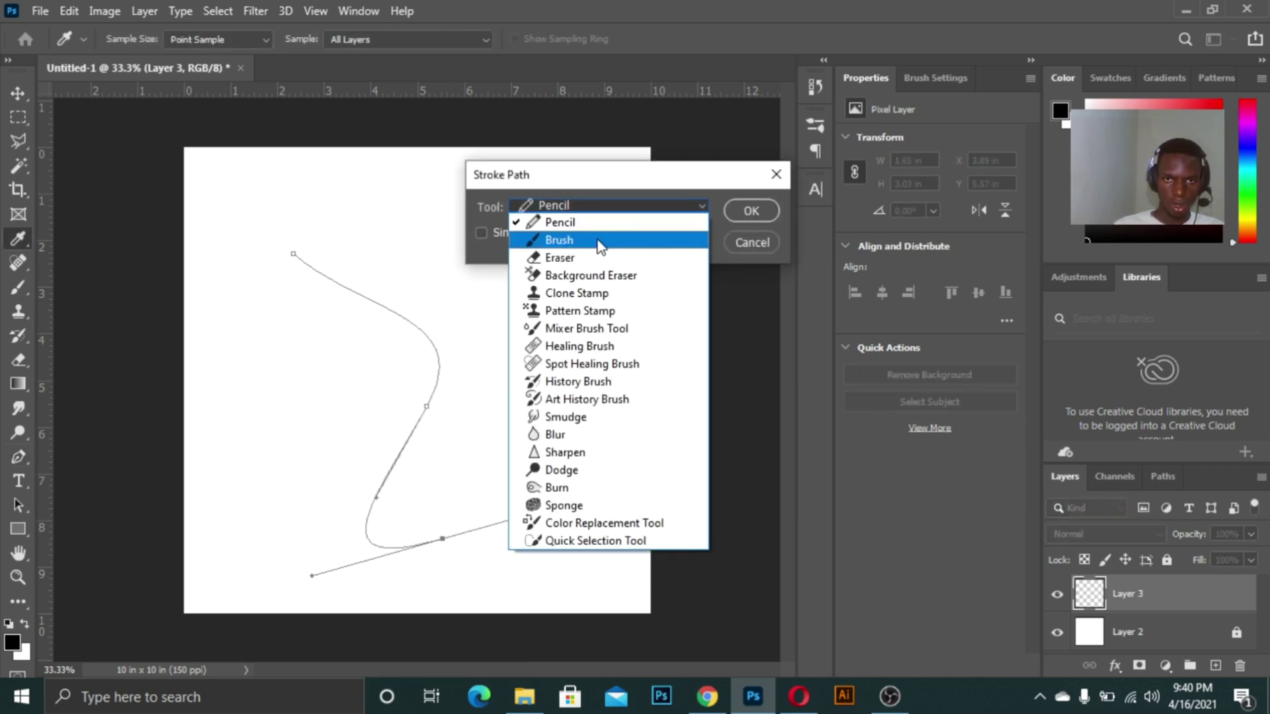
left_click(601, 247)
left_click(748, 211)
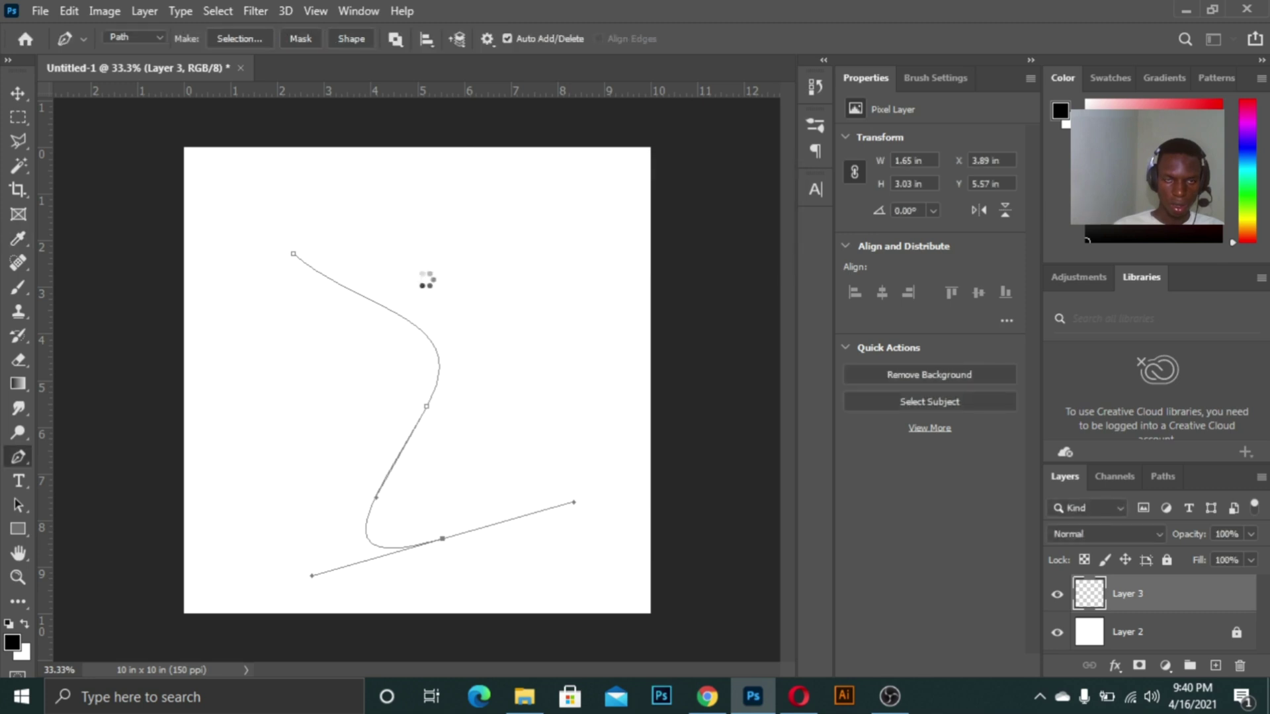
key("Delete")
key("Delete")
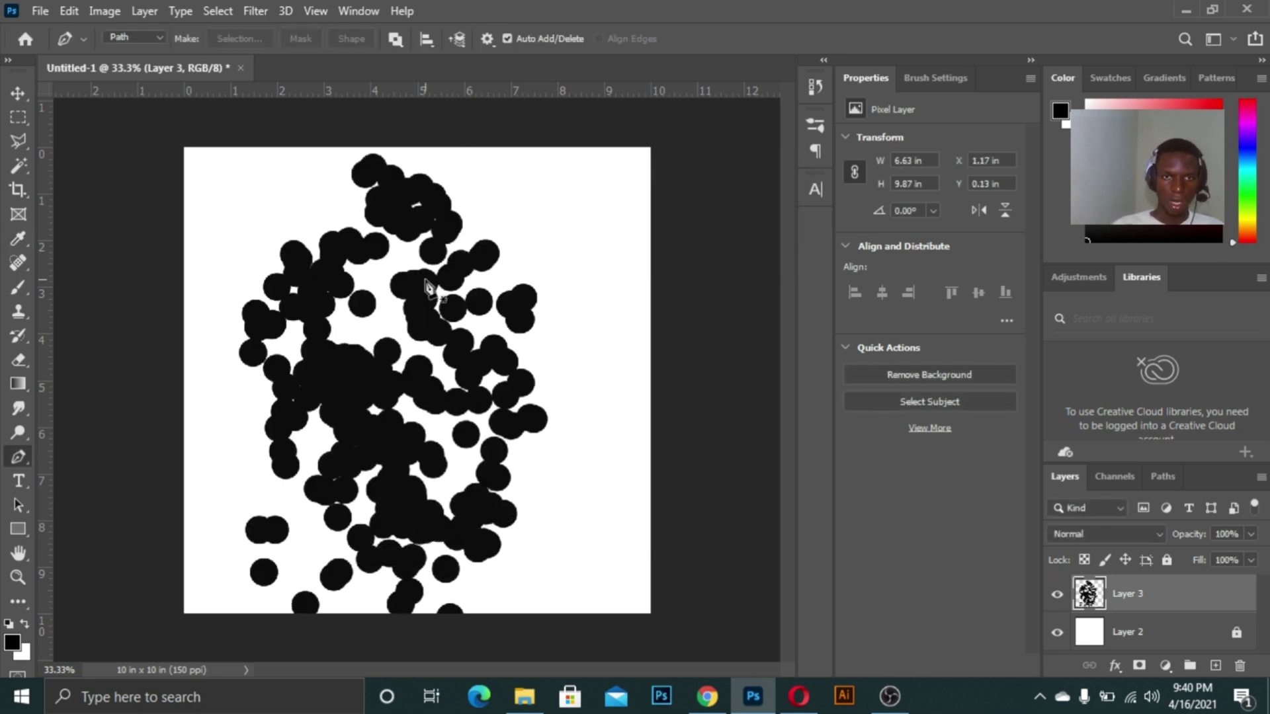
- Undo the path deletion and the scattered brush stroke along the path
left_click(19, 93)
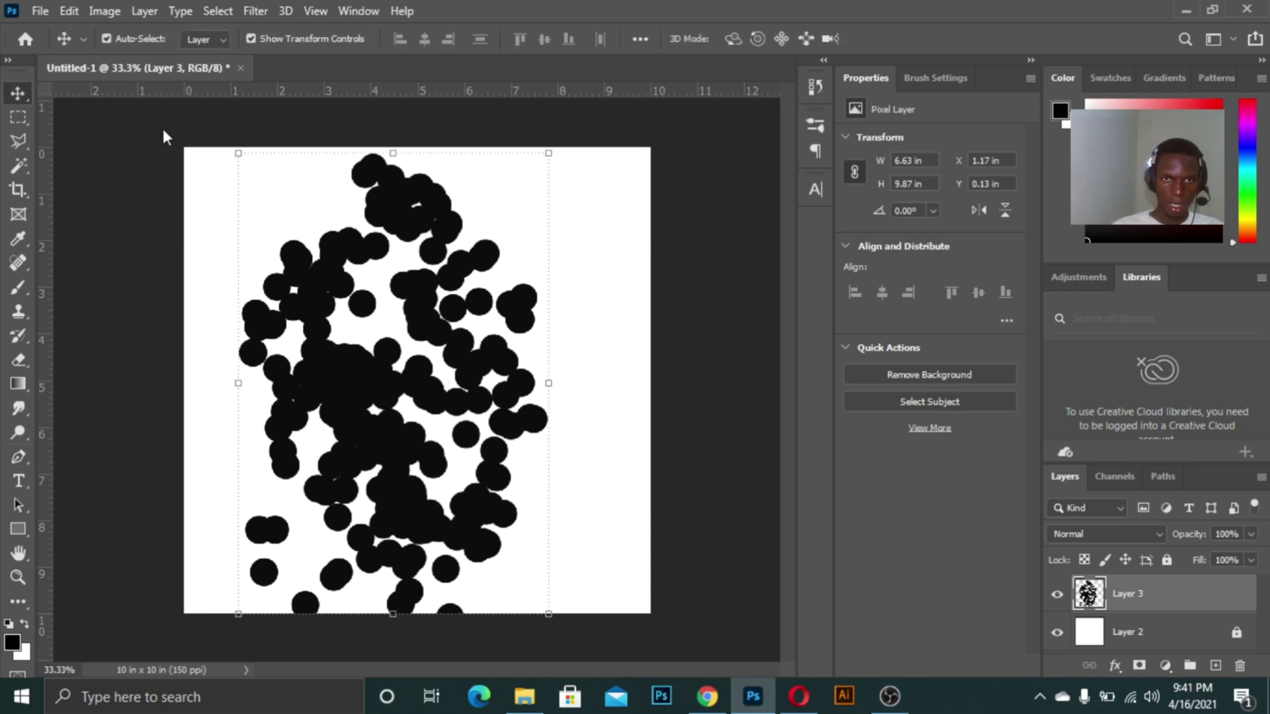
key("ctrl+z")
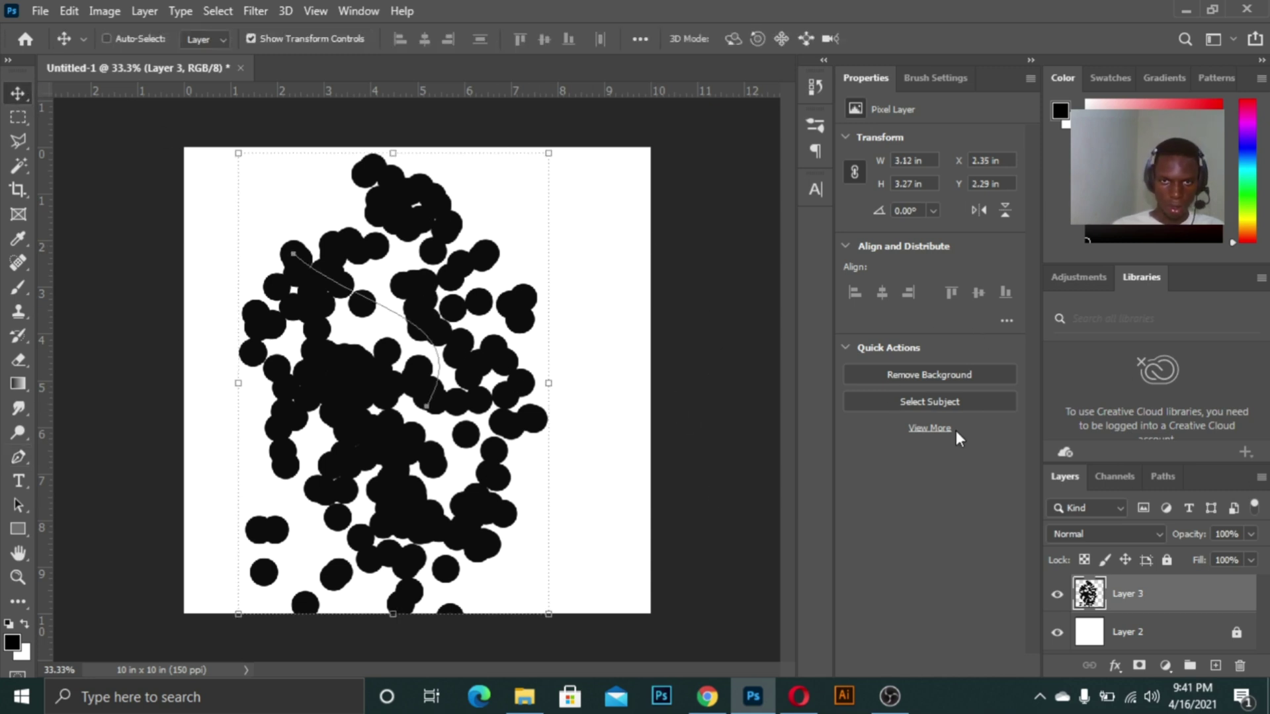
key("ctrl+z")
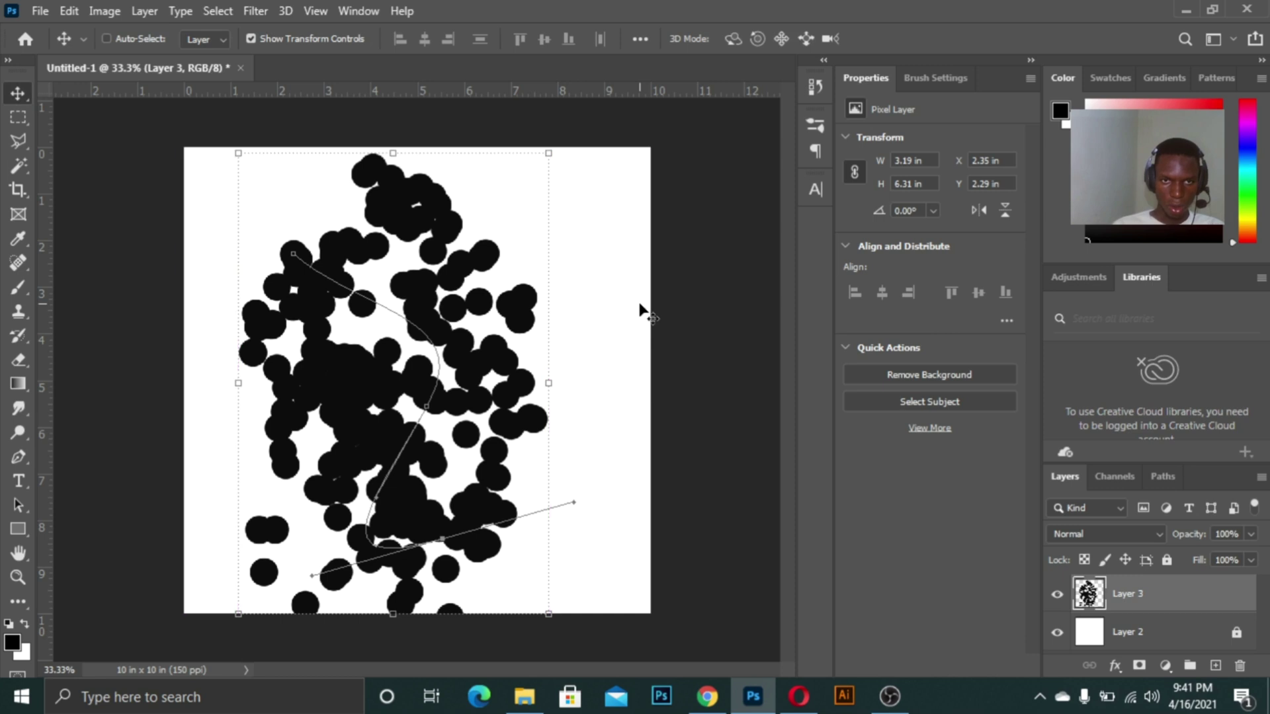
key("ctrl+z")
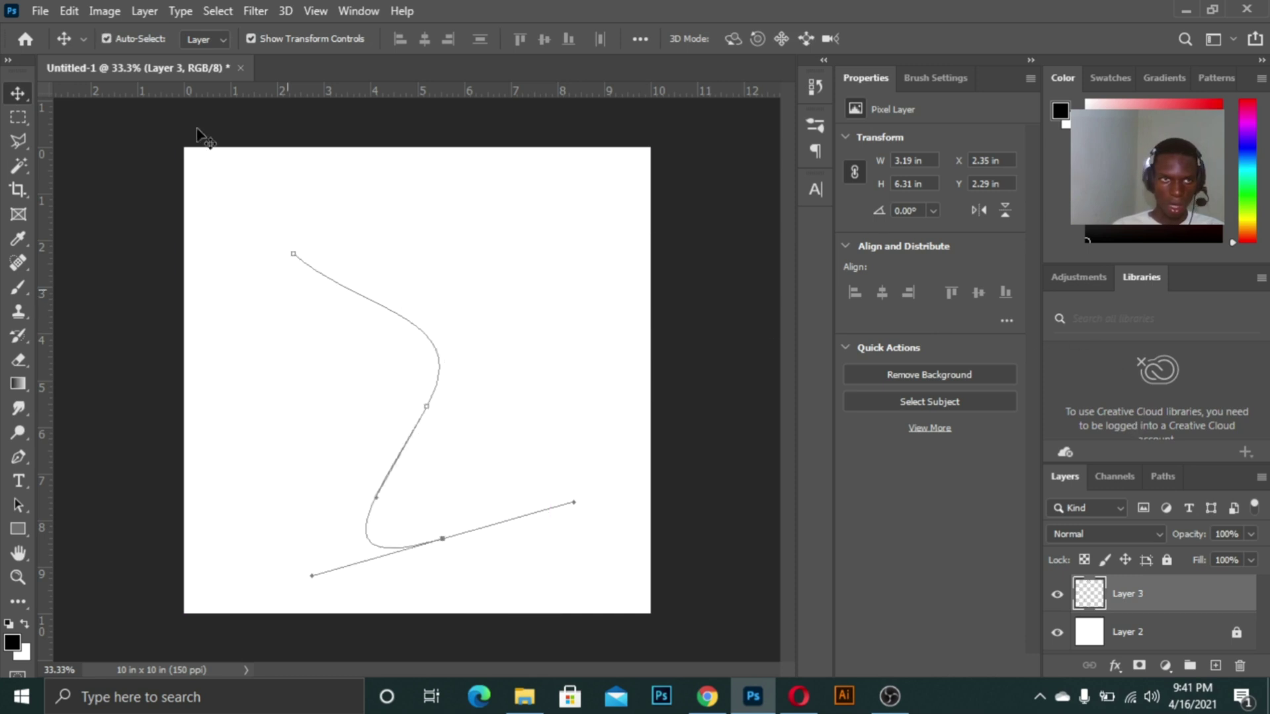
- Choose the fourth recent soft round brush preset and raise its hardness to 100%
left_click(18, 288)
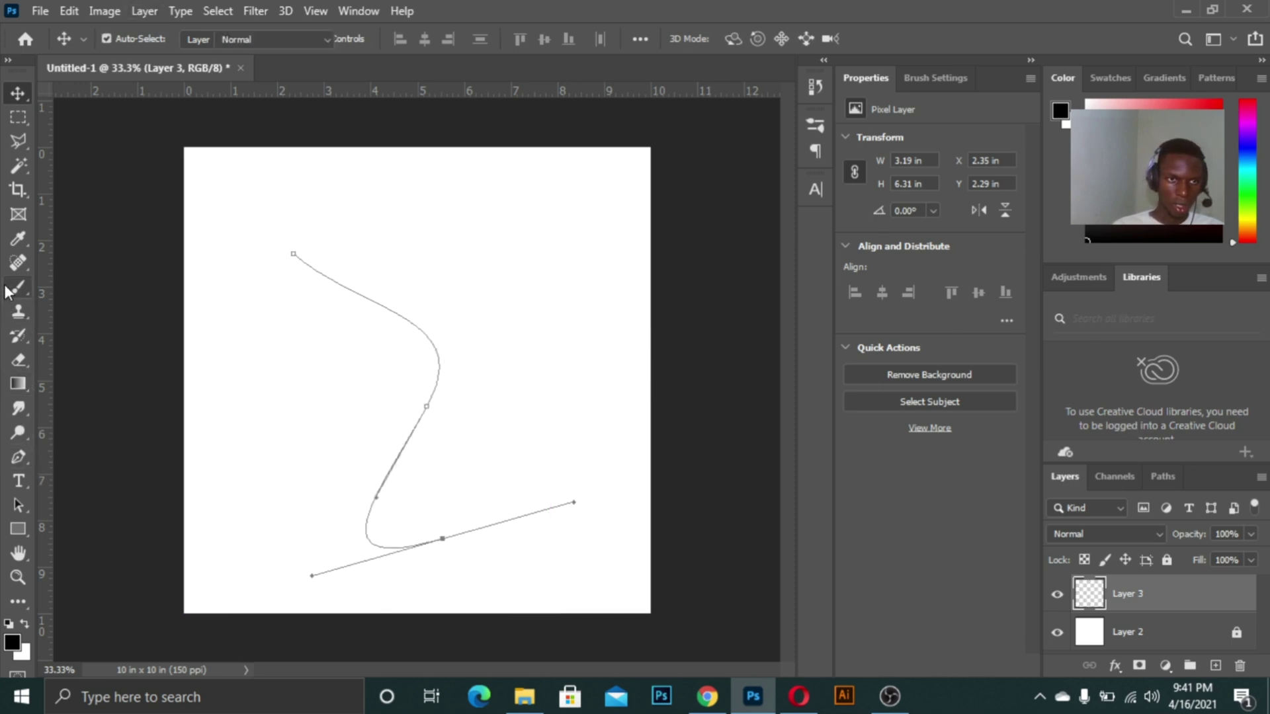
left_click(133, 40)
left_click(132, 213)
left_click_drag(104, 142, 325, 148)
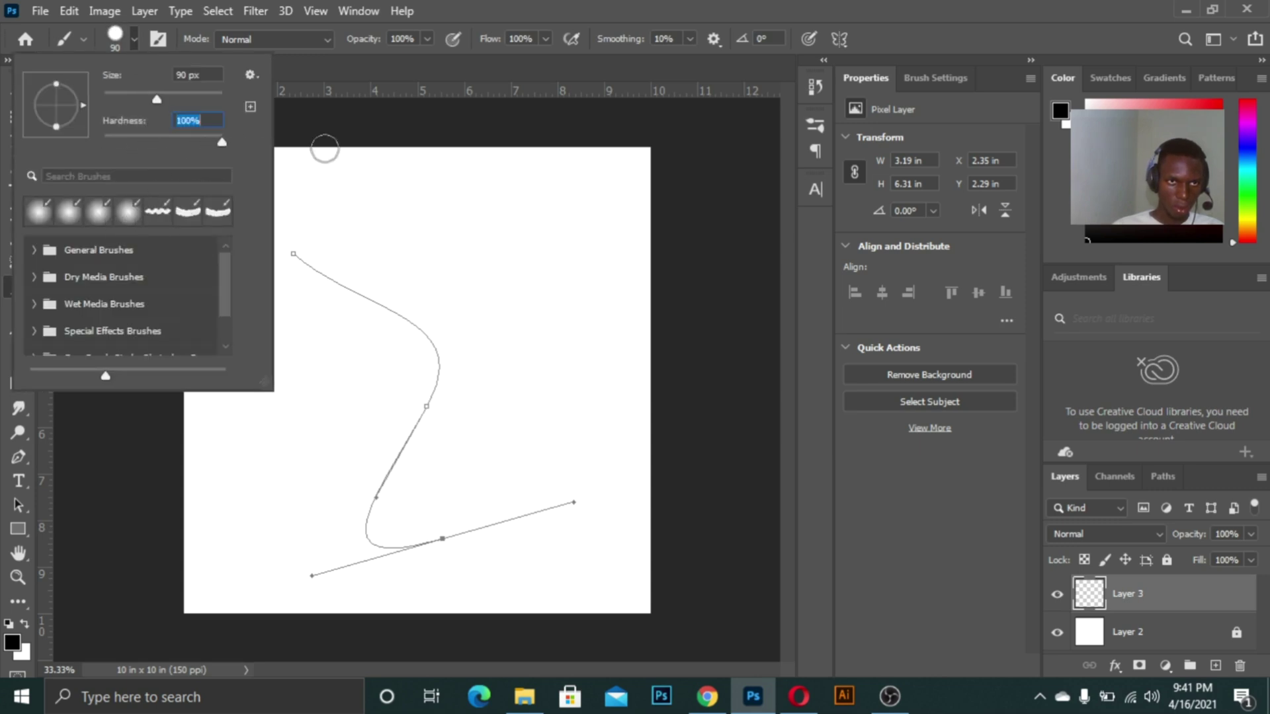
left_click(3, 94)
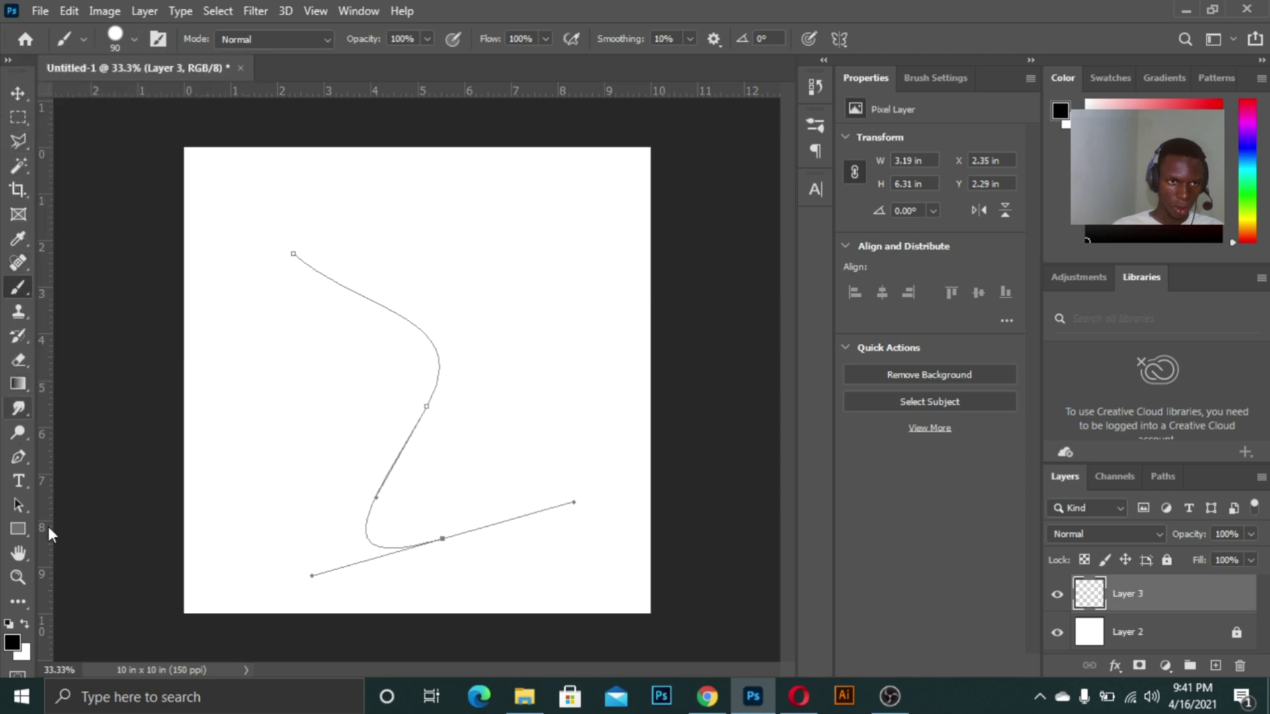
- Stroke the S-shaped path with the hard 90 px black Brush and delete the path, keeping the painted line
left_click(22, 465)
right_click(394, 404)
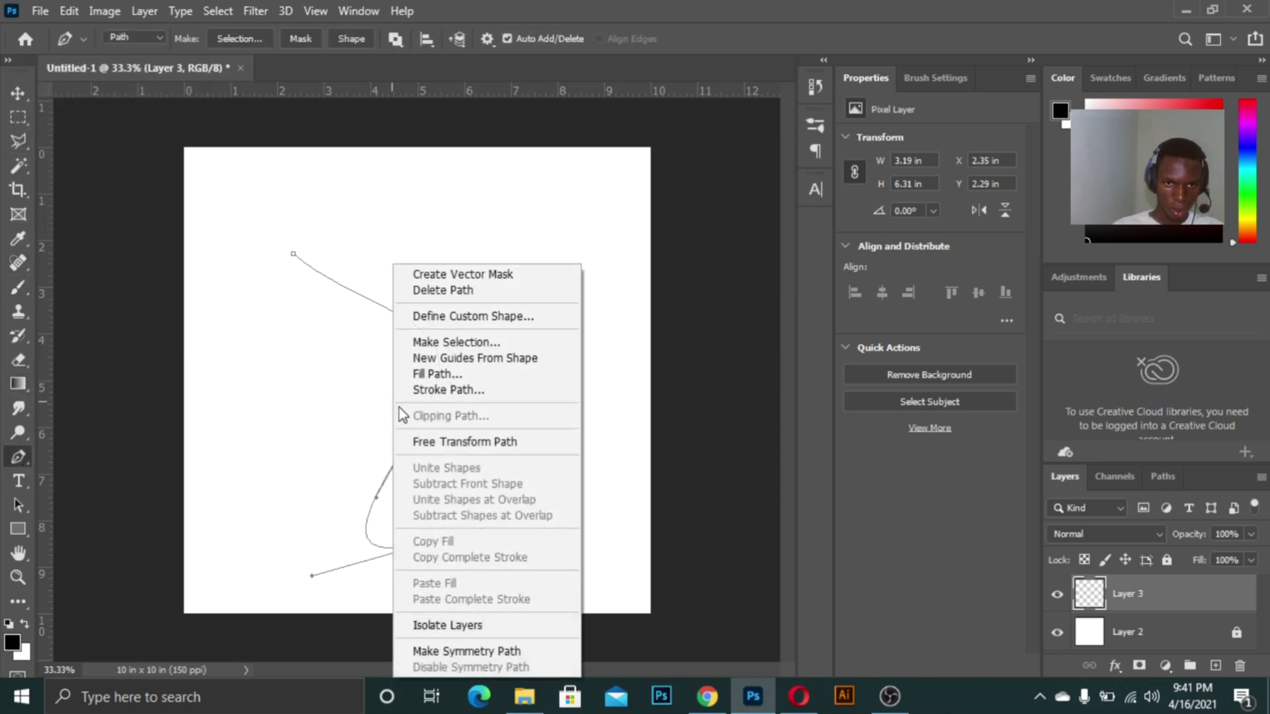
left_click(483, 389)
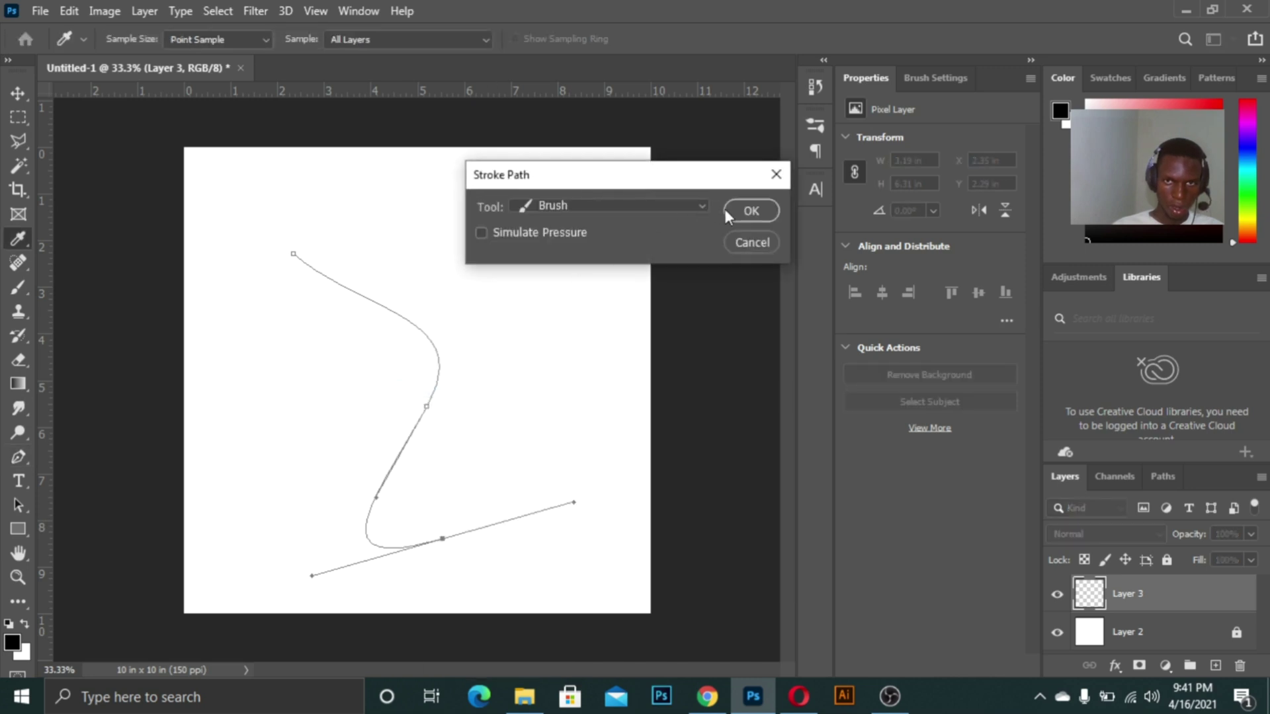
left_click(751, 211)
key("Delete")
key("Delete")
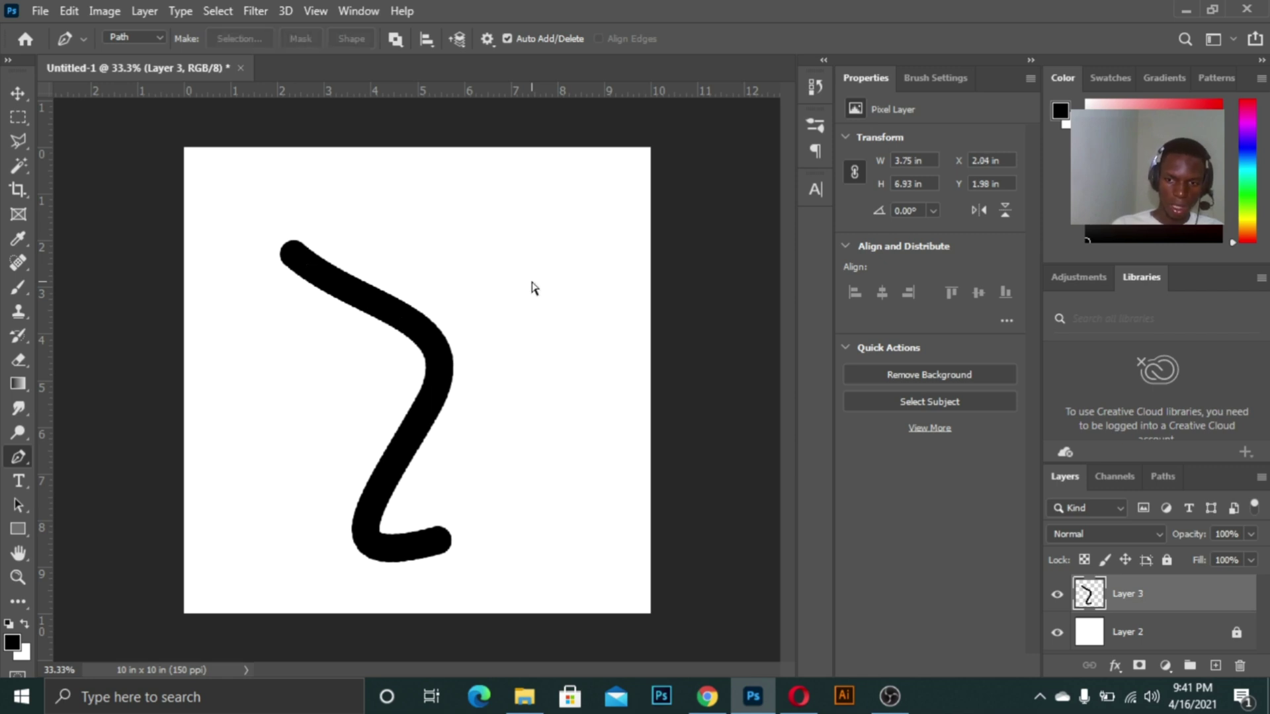
key("ctrl+minus")
key("ctrl+minus")
key("ctrl+plus")
key("ctrl+plus")
key("ctrl+minus")
key("ctrl+plus")
key("ctrl+plus")
key("ctrl+minus")
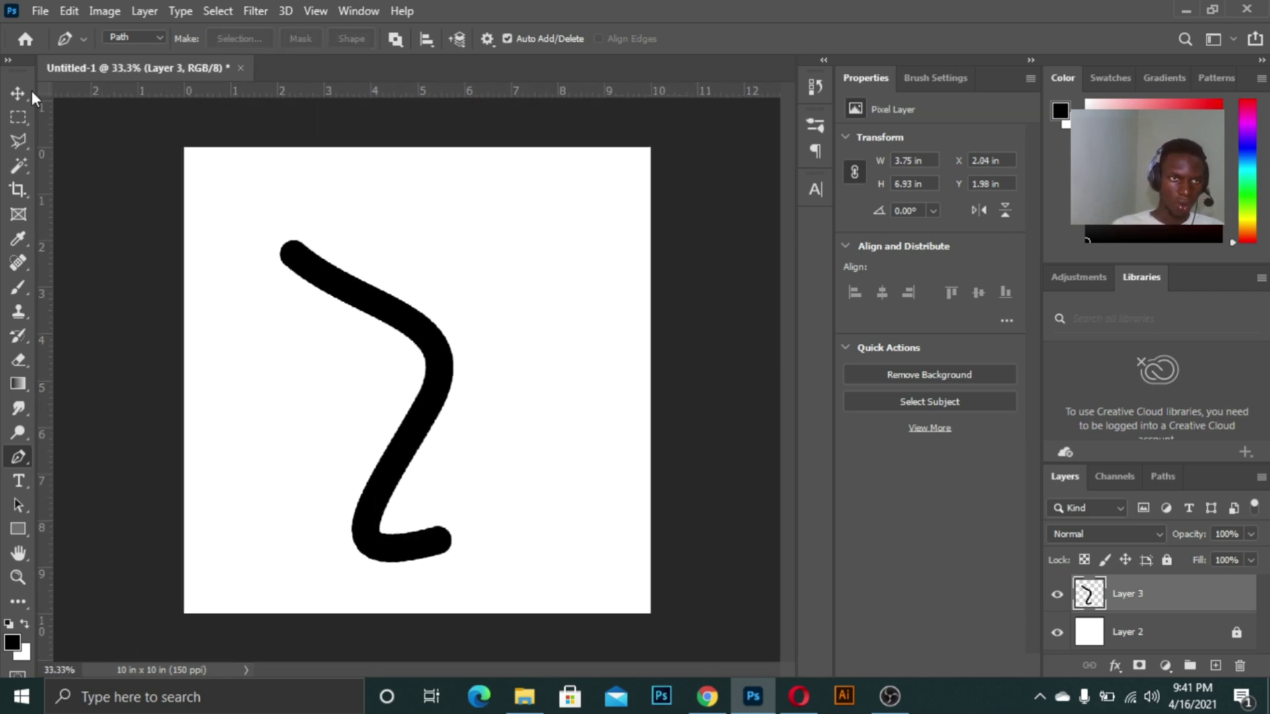
- Delete Layer 3 containing the black curved stroke
left_click(20, 89)
key("Delete")
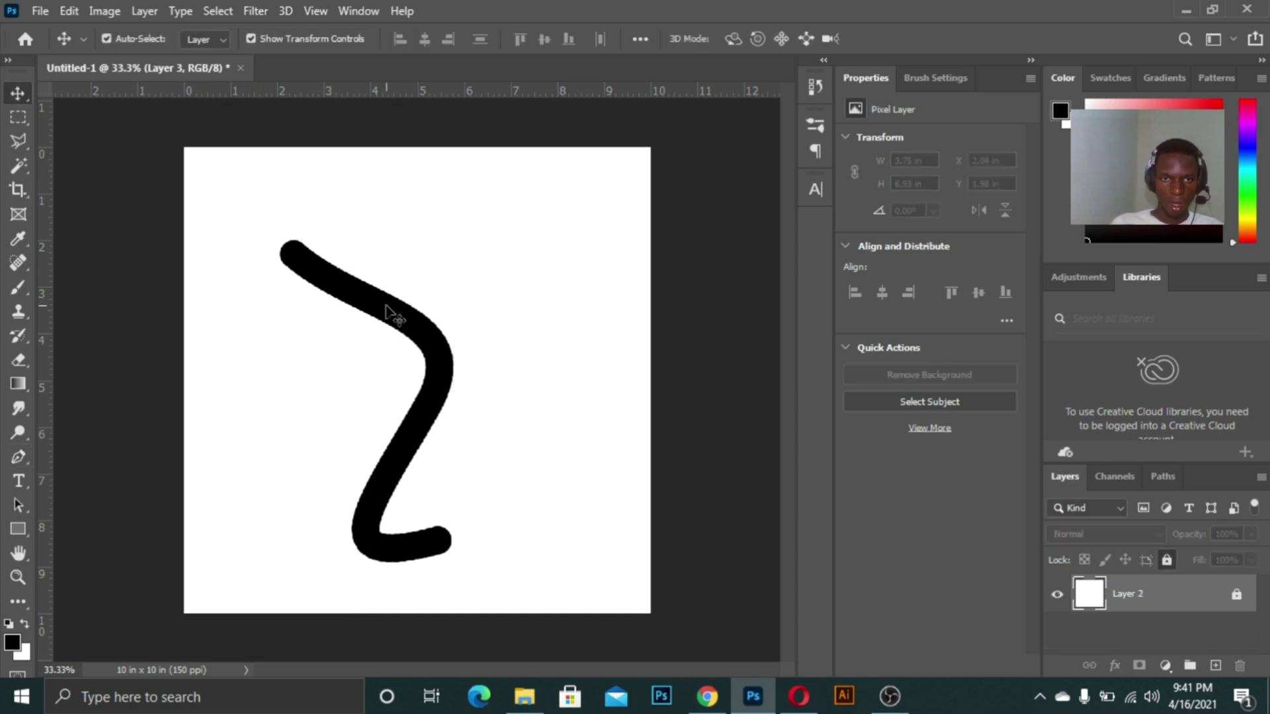